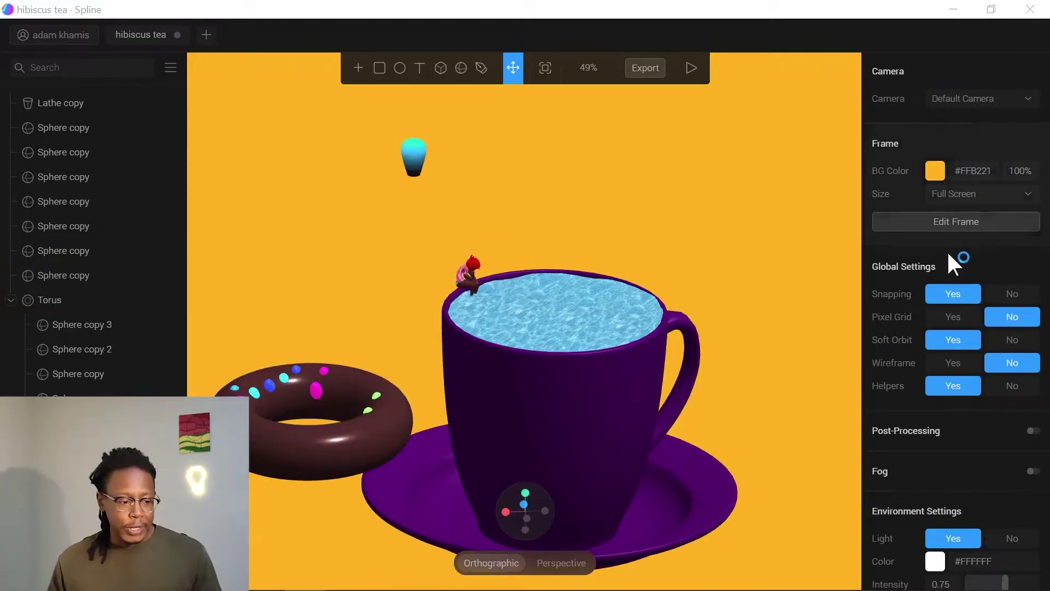
Examine the finished hibiscus tea cup scene from several angles.
{"action": "left_click", "coordinate": [536, 354]}
{"action": "left_click", "coordinate": [439, 235]}
{"action": "left_click_drag", "start_coordinate": [412, 211], "coordinate": [687, 225]}
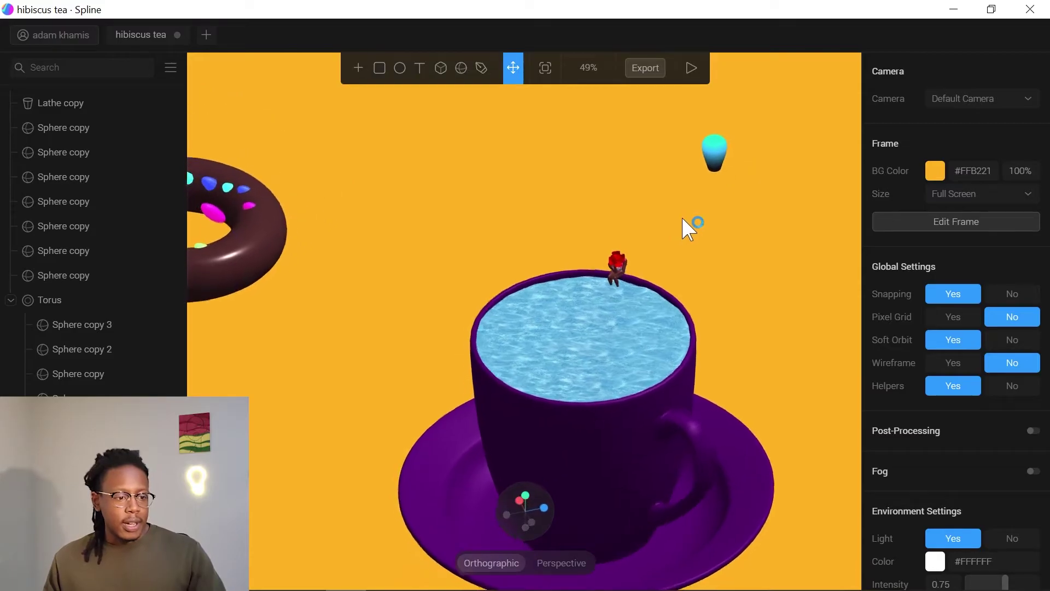
{"action": "left_click_drag", "start_coordinate": [258, 273], "coordinate": [354, 272]}
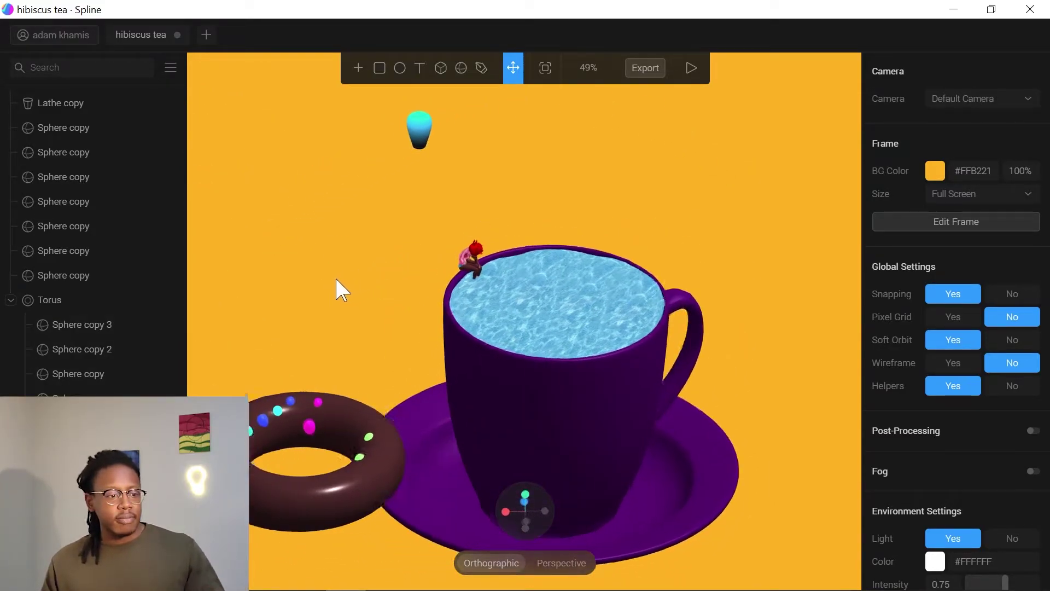
{"action": "left_click_drag", "start_coordinate": [719, 273], "coordinate": [597, 293]}
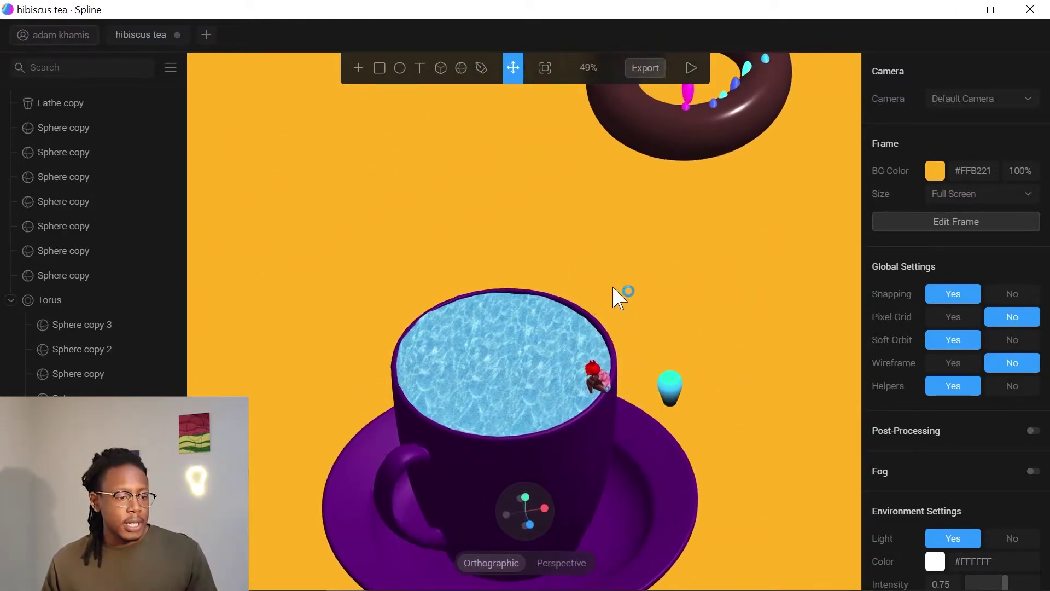
{"action": "scroll", "coordinate": [626, 292], "scroll_direction": "up", "scroll_amount": 3}
{"action": "left_click_drag", "start_coordinate": [682, 340], "coordinate": [739, 356]}
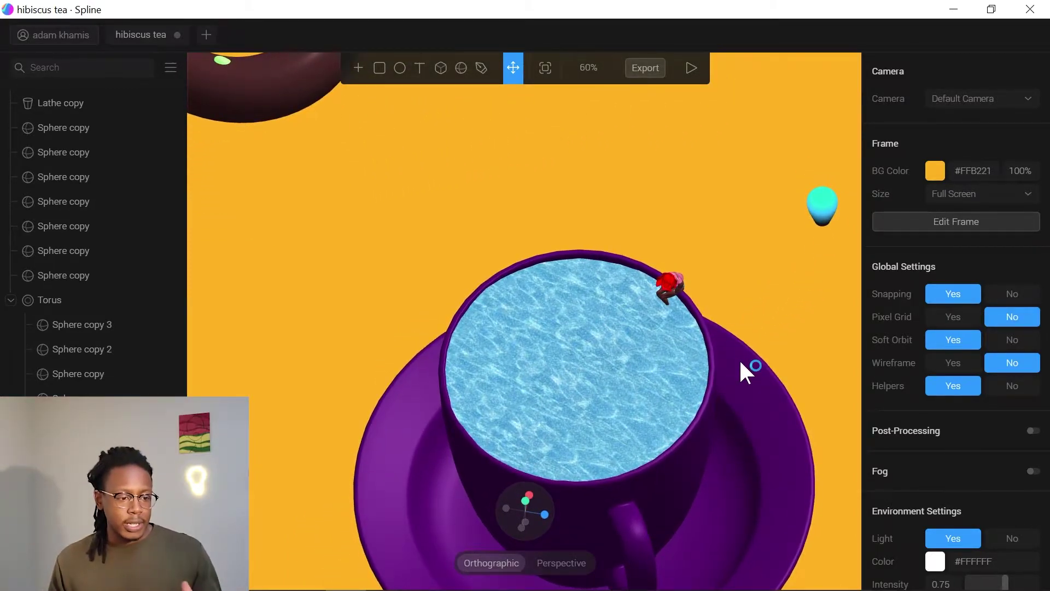
Create a new file and delete its default rectangle.
{"action": "left_click", "coordinate": [170, 68]}
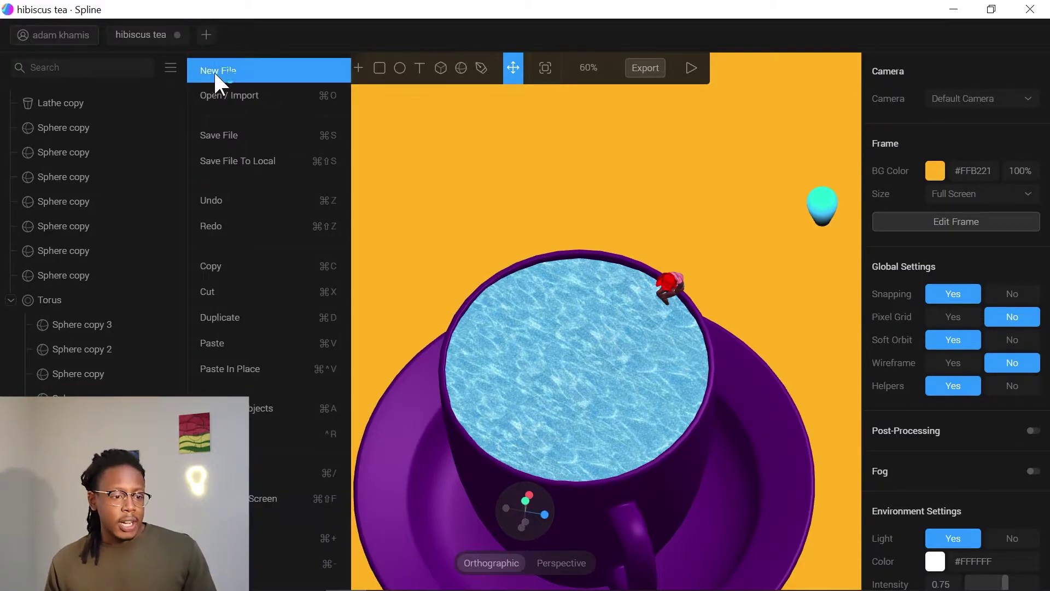
{"action": "left_click", "coordinate": [33, 35]}
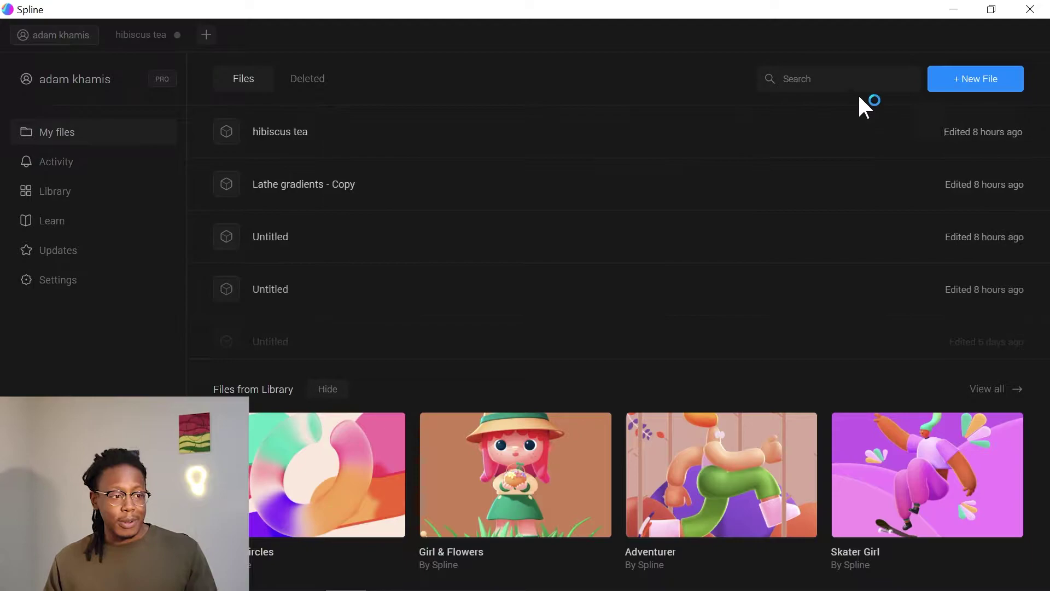
{"action": "left_click", "coordinate": [973, 77]}
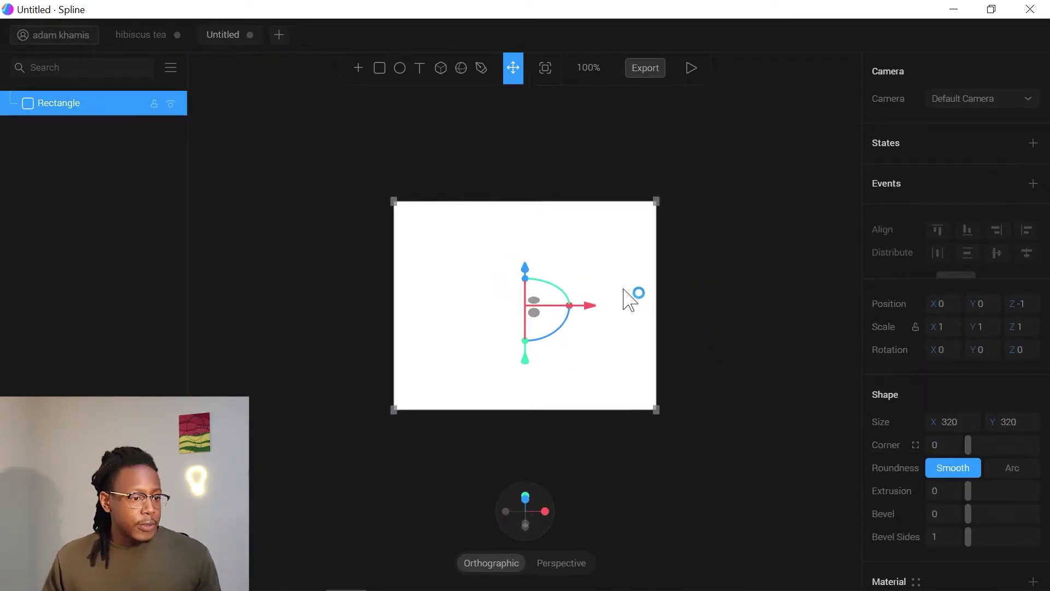
{"action": "key", "text": "Delete"}
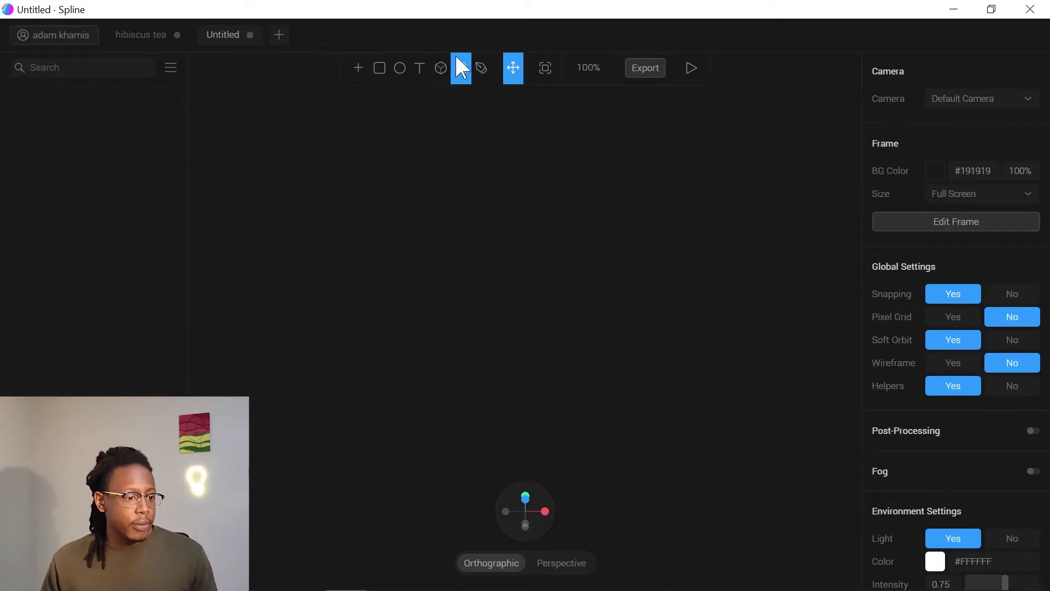
Try several preset background colors for the frame and settle on light gray #B4B4B4.
{"action": "left_click", "coordinate": [934, 170]}
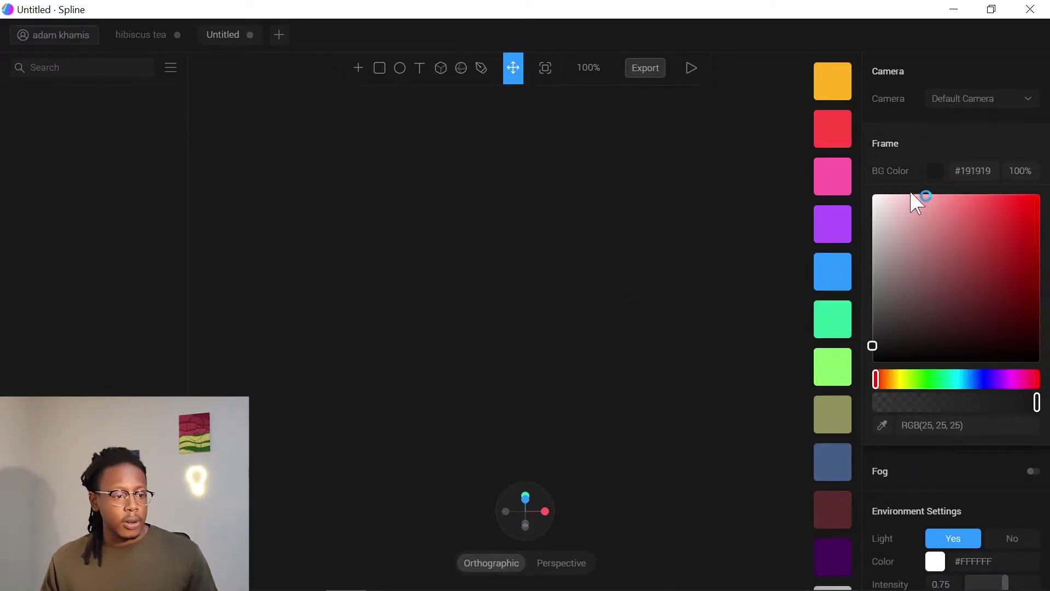
{"action": "left_click", "coordinate": [837, 271]}
{"action": "left_click", "coordinate": [836, 317]}
{"action": "left_click", "coordinate": [837, 365]}
{"action": "scroll", "coordinate": [832, 506], "scroll_direction": "down", "scroll_amount": 4}
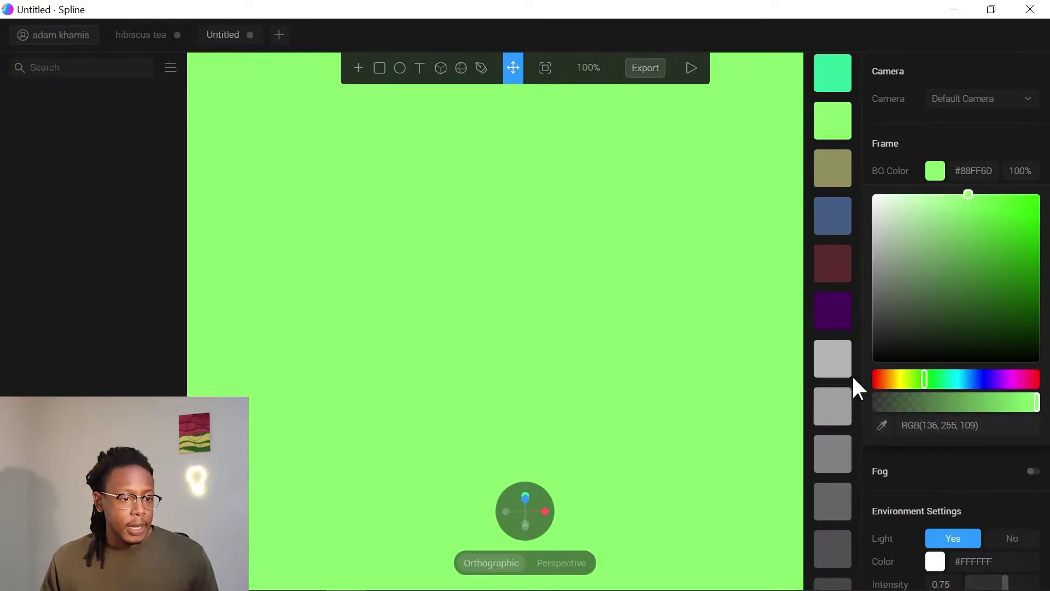
{"action": "left_click", "coordinate": [838, 416]}
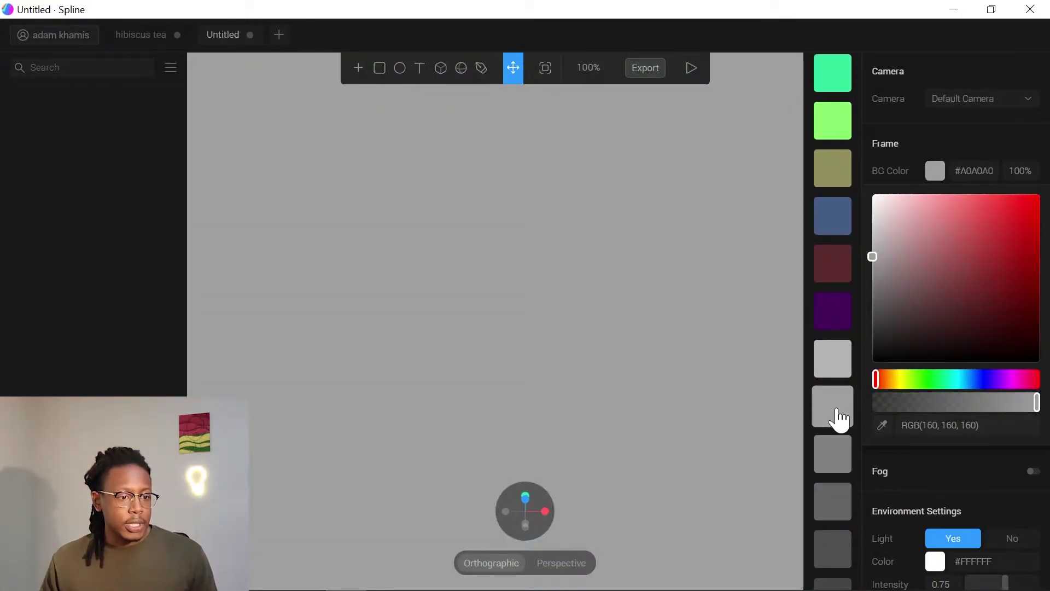
{"action": "left_click", "coordinate": [836, 358]}
{"action": "scroll", "coordinate": [835, 380], "scroll_direction": "down", "scroll_amount": 3}
{"action": "scroll", "coordinate": [835, 380], "scroll_direction": "up", "scroll_amount": 3}
{"action": "scroll", "coordinate": [835, 380], "scroll_direction": "up", "scroll_amount": 5}
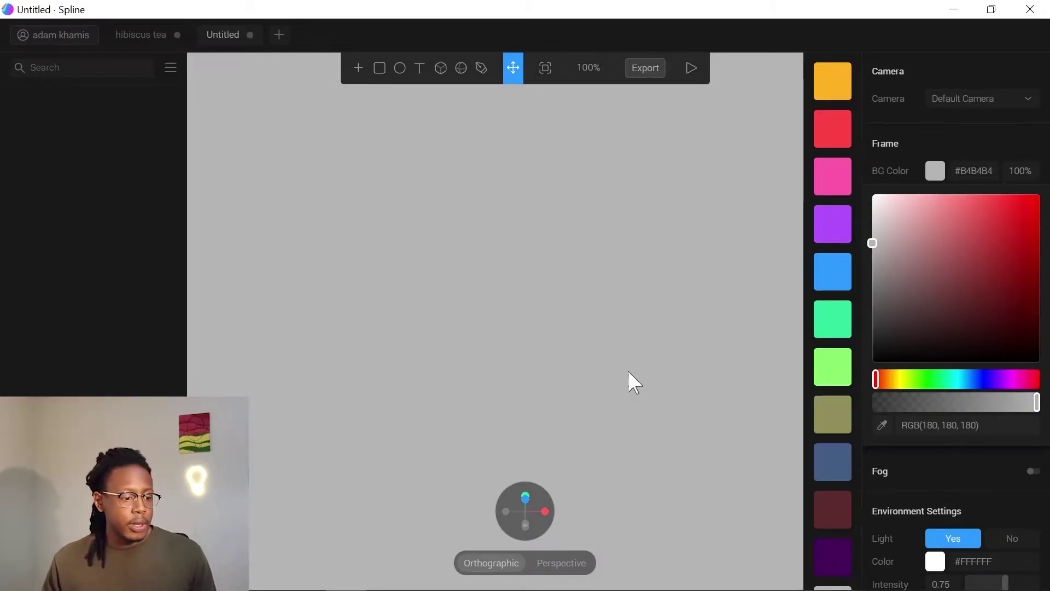
{"action": "left_click", "coordinate": [561, 377]}
Add a cylinder about 297 × 222 × 297 in the middle of the empty scene.
{"action": "left_click", "coordinate": [377, 69]}
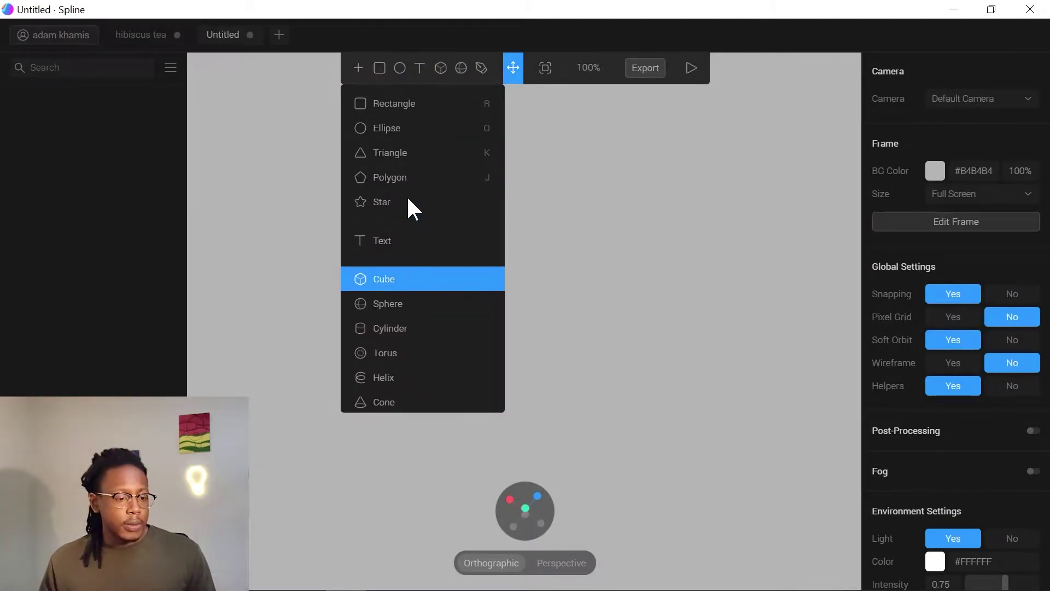
{"action": "scroll", "coordinate": [416, 214], "scroll_direction": "down", "scroll_amount": 5}
{"action": "scroll", "coordinate": [411, 126], "scroll_direction": "up", "scroll_amount": 2}
{"action": "left_click", "coordinate": [408, 165]}
{"action": "left_click_drag", "start_coordinate": [411, 279], "coordinate": [653, 462]}
{"action": "left_click_drag", "start_coordinate": [672, 383], "coordinate": [609, 377]}
{"action": "left_click_drag", "start_coordinate": [527, 429], "coordinate": [550, 364]}
{"action": "left_click_drag", "start_coordinate": [615, 313], "coordinate": [710, 311]}
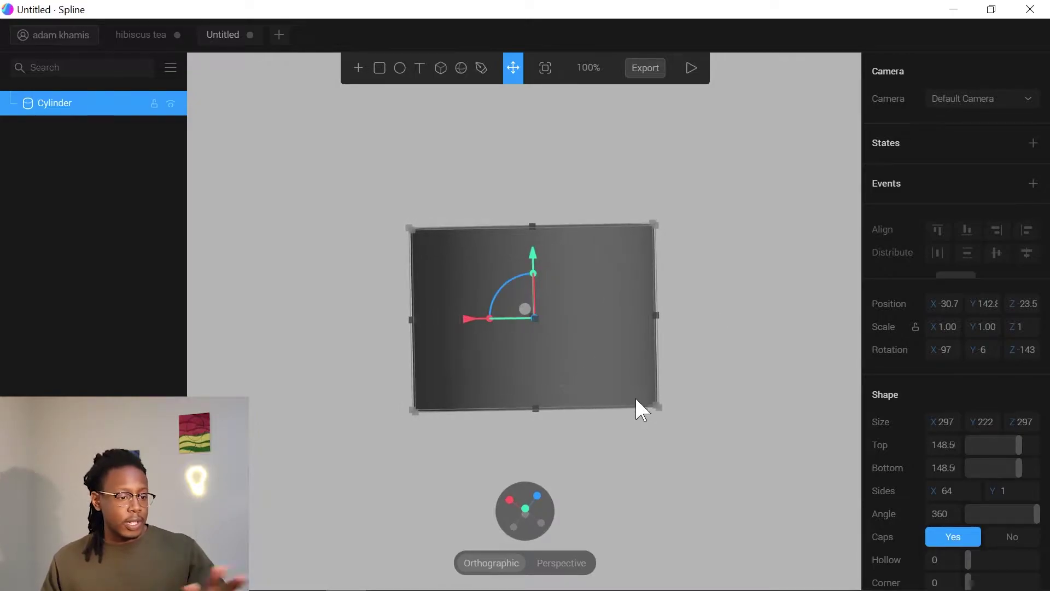
Resize the cylinder into a thin disc about 587 × 30 × 511.
{"action": "left_click_drag", "start_coordinate": [655, 407], "coordinate": [893, 244]}
{"action": "left_click_drag", "start_coordinate": [785, 295], "coordinate": [654, 440]}
{"action": "left_click_drag", "start_coordinate": [429, 290], "coordinate": [517, 118]}
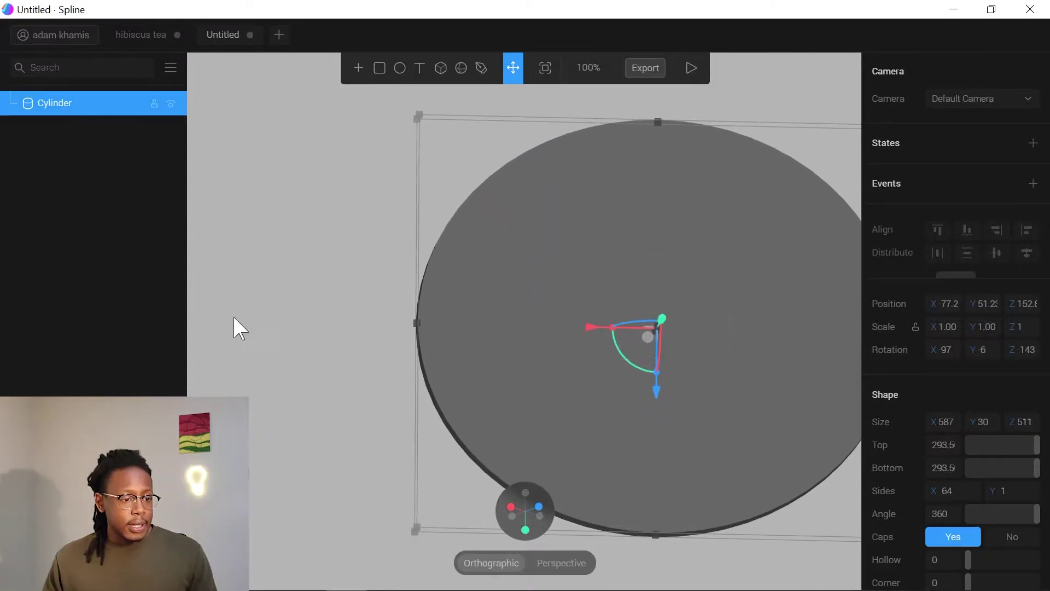
Rotate the disc so it lies nearly level, with X about -178, Y about -36 and Z about -167.
{"action": "scroll", "coordinate": [310, 370], "scroll_direction": "down", "scroll_amount": 5}
{"action": "left_click_drag", "start_coordinate": [341, 398], "coordinate": [677, 450]}
{"action": "left_click_drag", "start_coordinate": [619, 234], "coordinate": [629, 244]}
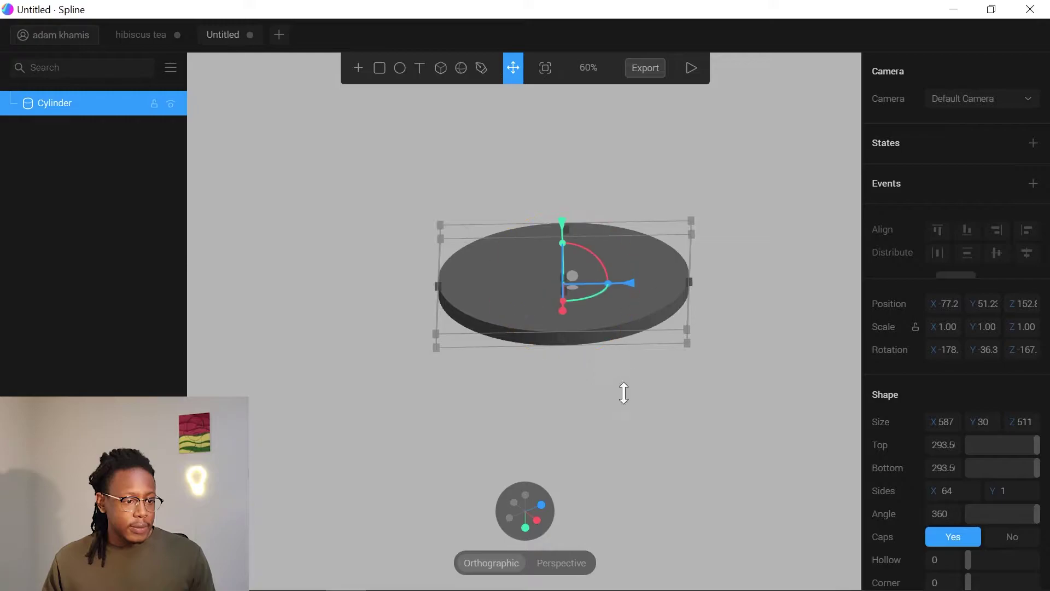
{"action": "left_click", "coordinate": [620, 377]}
{"action": "left_click_drag", "start_coordinate": [479, 390], "coordinate": [460, 380]}
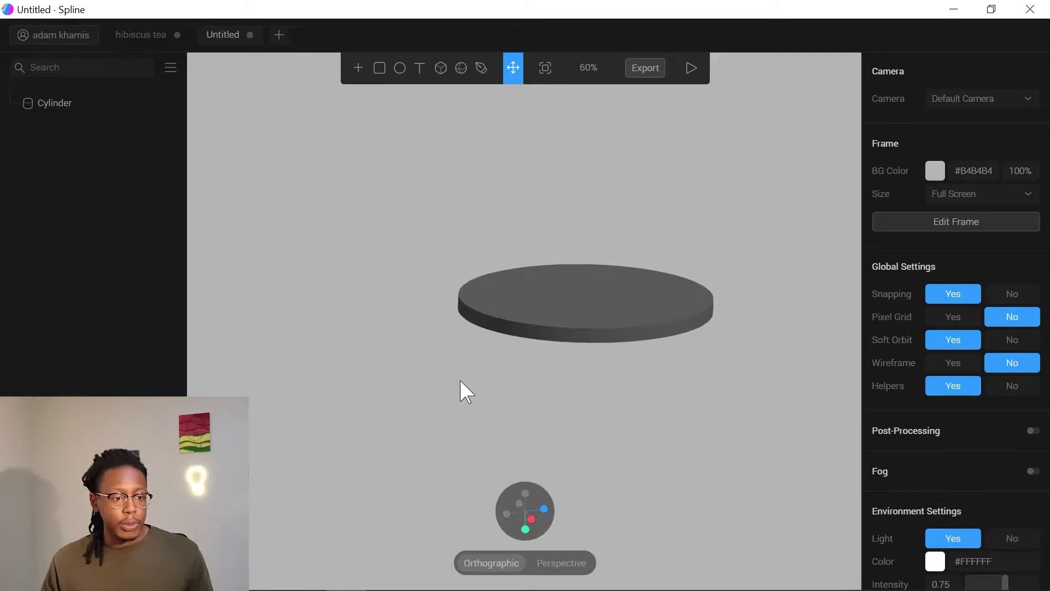
Enlarge the disc to about 1311 × 36 × 1141.
{"action": "left_click", "coordinate": [571, 311]}
{"action": "left_click_drag", "start_coordinate": [422, 323], "coordinate": [159, 312]}
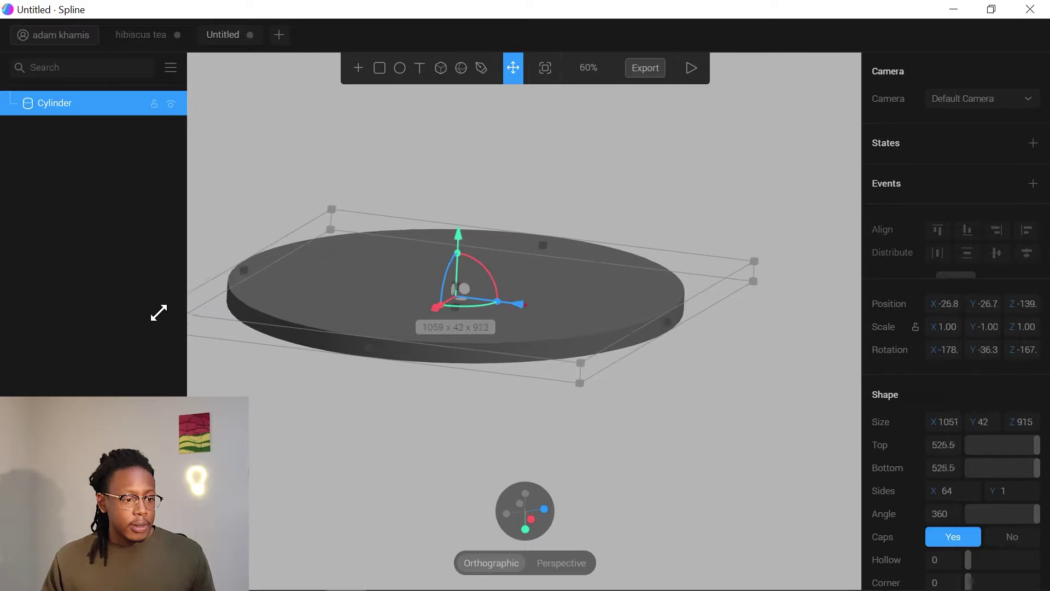
{"action": "left_click_drag", "start_coordinate": [286, 363], "coordinate": [381, 428]}
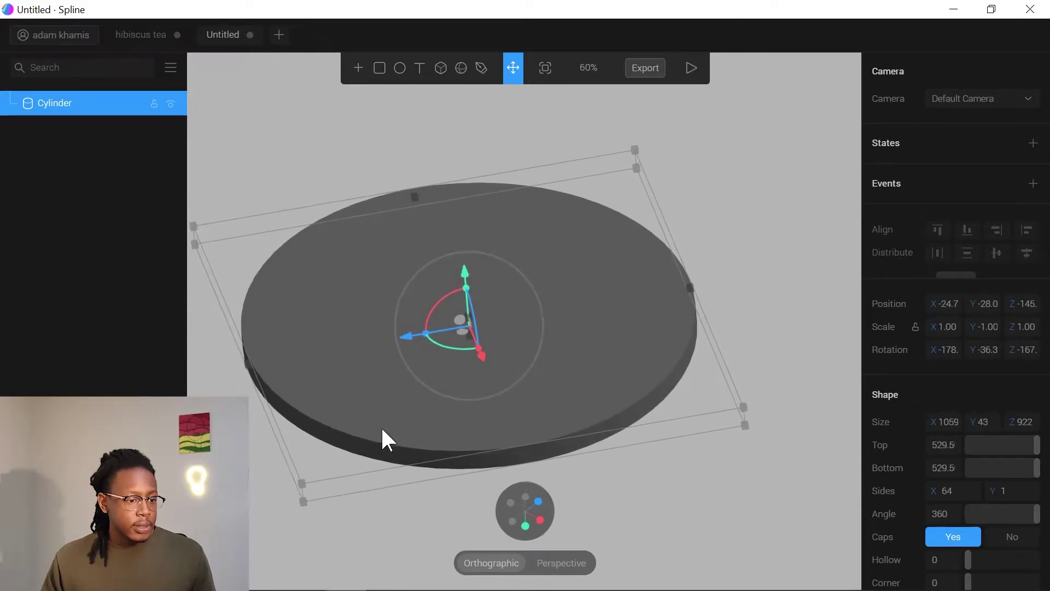
{"action": "left_click", "coordinate": [709, 497]}
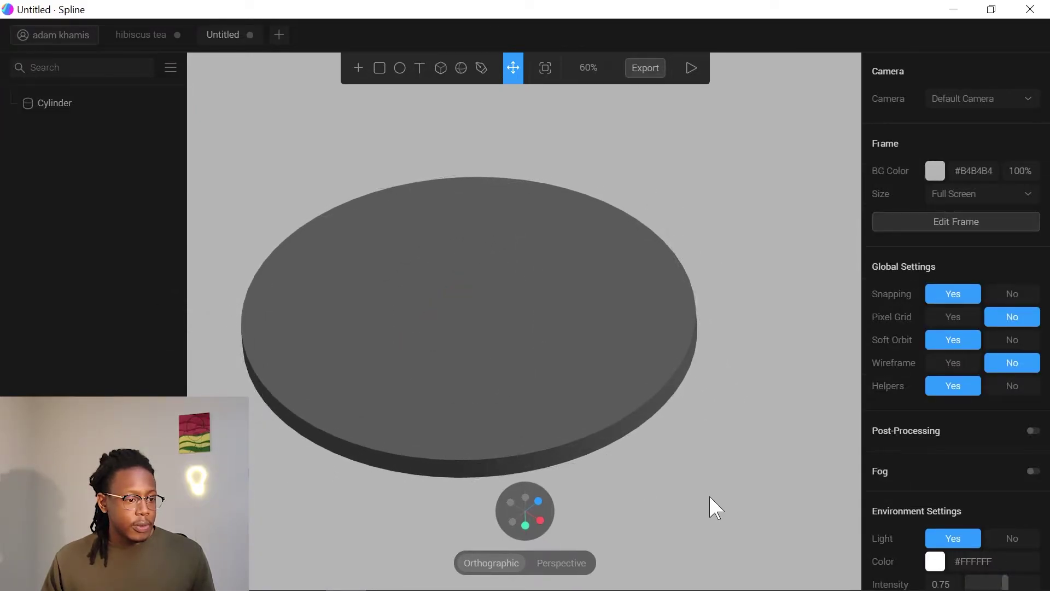
{"action": "left_click", "coordinate": [591, 409]}
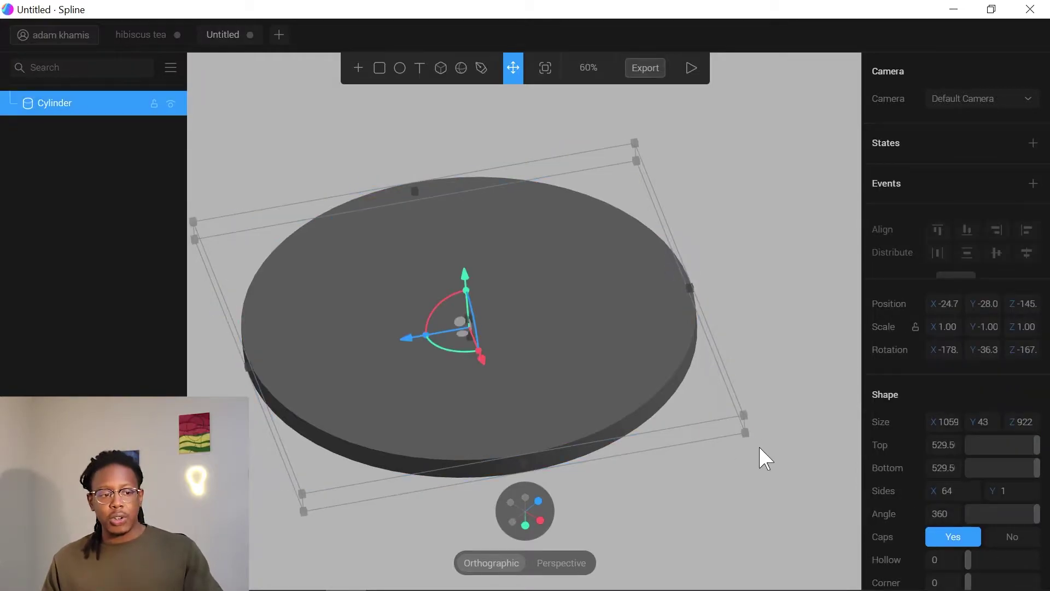
{"action": "left_click_drag", "start_coordinate": [744, 432], "coordinate": [878, 477]}
{"action": "left_click", "coordinate": [748, 507]}
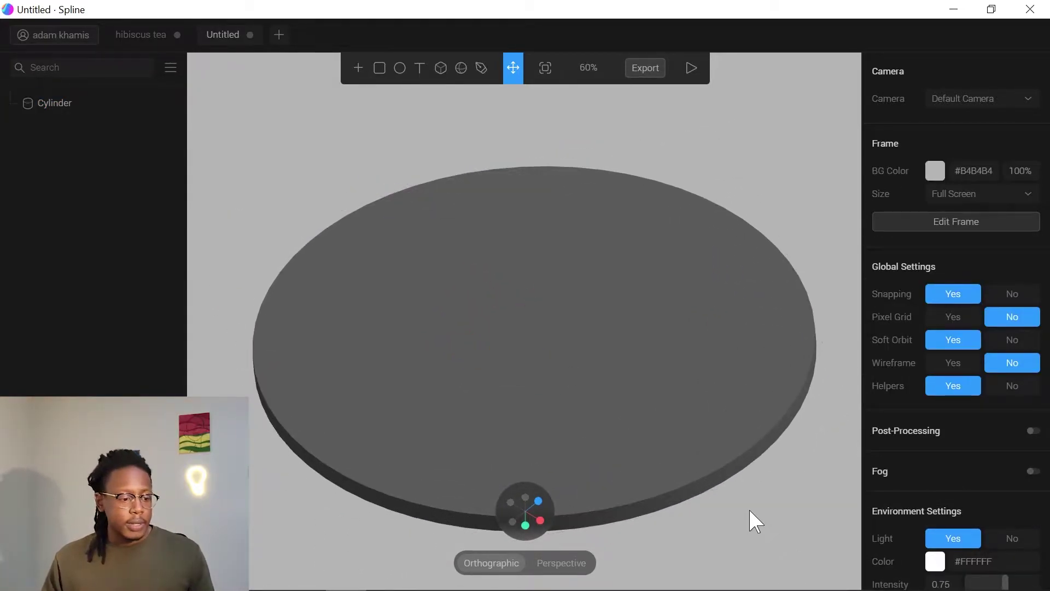
{"action": "scroll", "coordinate": [747, 506], "scroll_direction": "down", "scroll_amount": 2}
{"action": "left_click", "coordinate": [632, 388]}
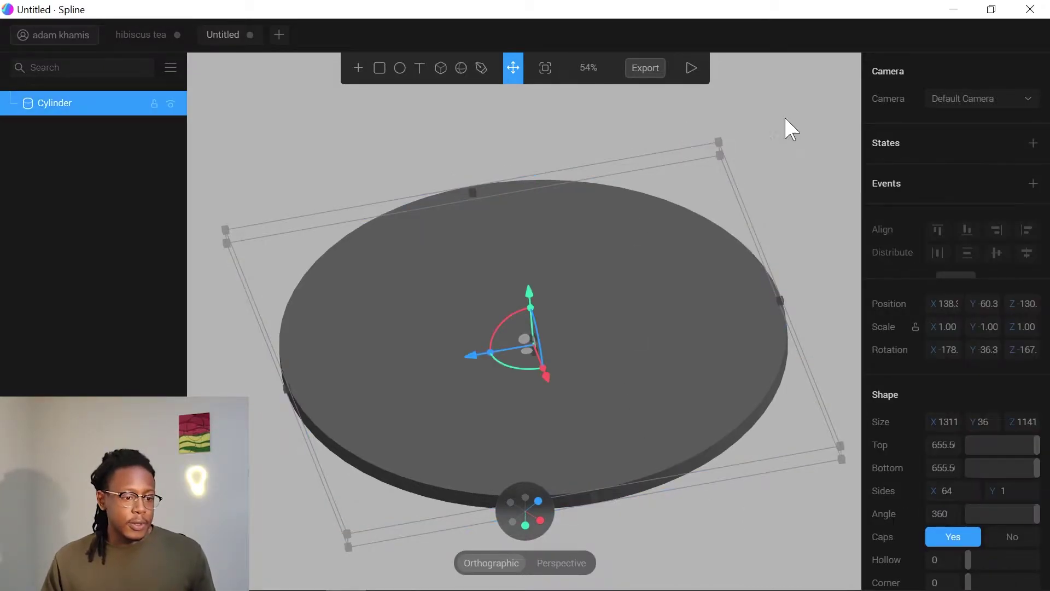
{"action": "left_click", "coordinate": [954, 99]}
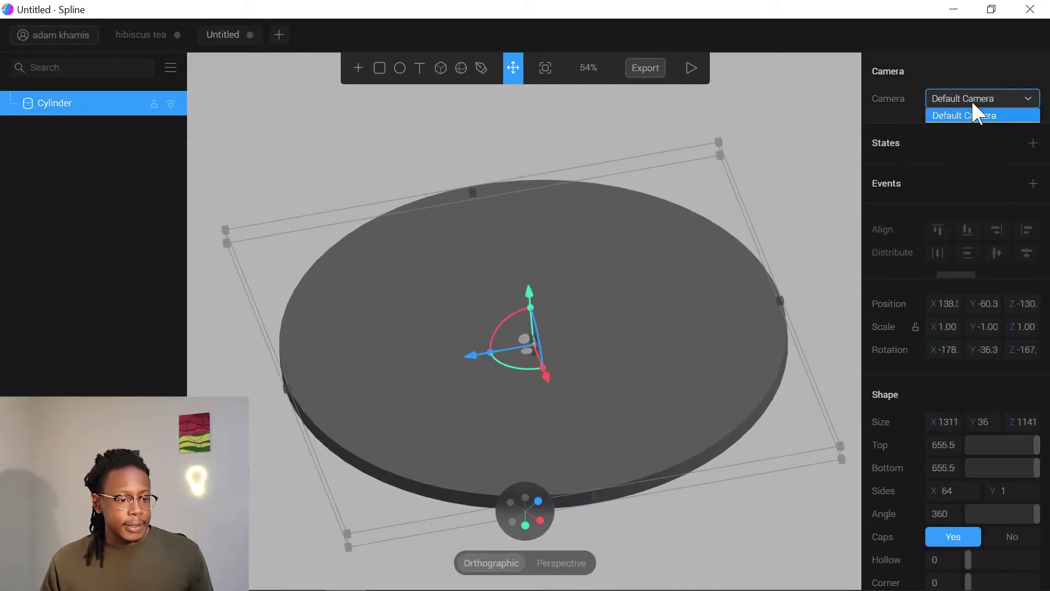
{"action": "left_click", "coordinate": [949, 115]}
Set the disc's material color to the blue #1D60C5.
{"action": "scroll", "coordinate": [964, 410], "scroll_direction": "down", "scroll_amount": 7}
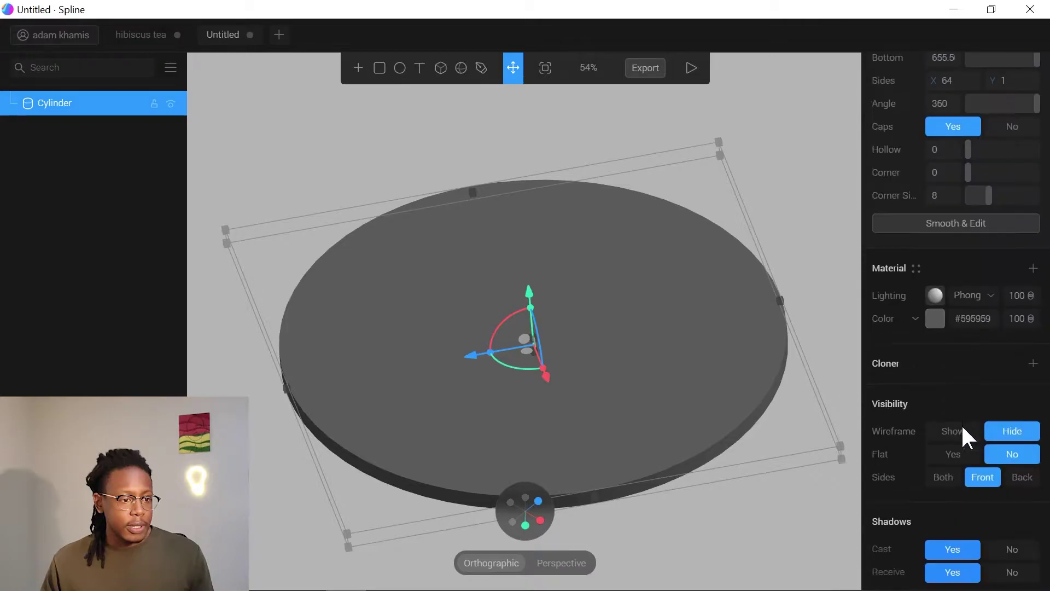
{"action": "left_click", "coordinate": [935, 313]}
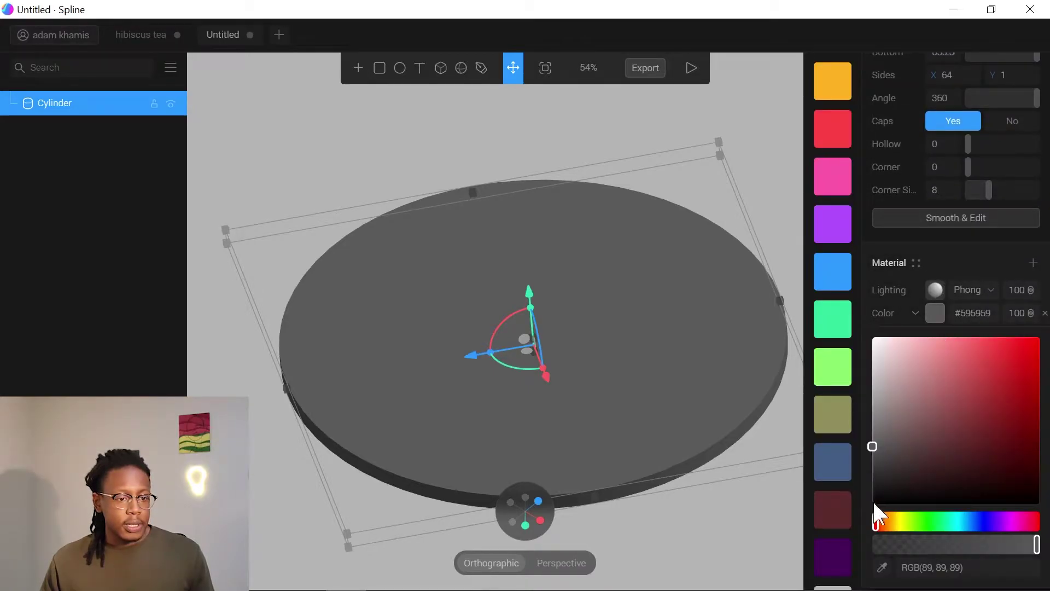
{"action": "left_click", "coordinate": [835, 471]}
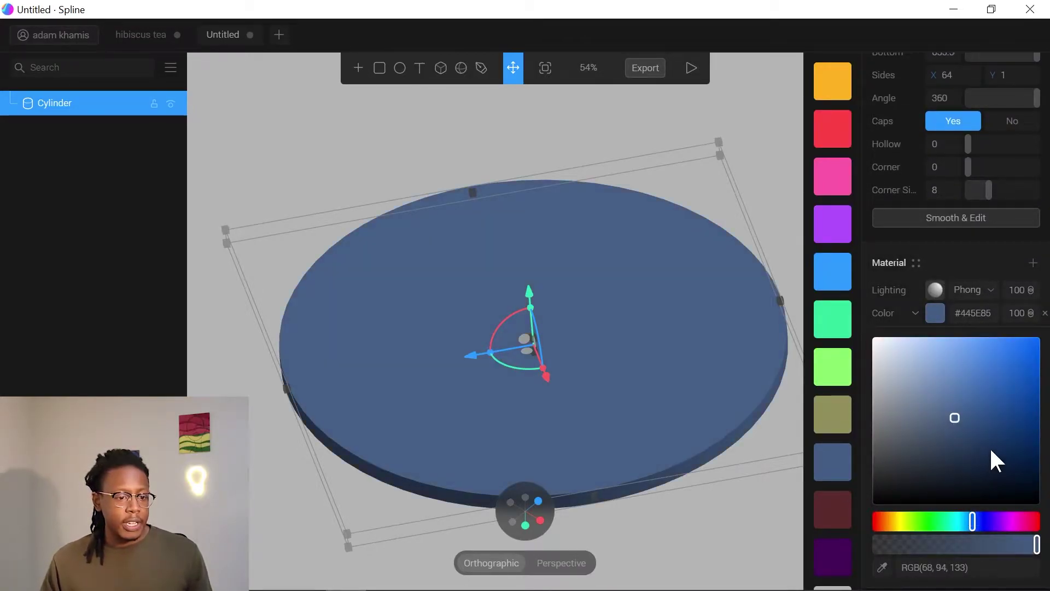
{"action": "left_click", "coordinate": [1000, 361]}
{"action": "left_click", "coordinate": [1017, 437]}
{"action": "left_click_drag", "start_coordinate": [1017, 437], "coordinate": [1015, 372]}
Set the lighting of the disc's material to Physical.
{"action": "left_click", "coordinate": [967, 290]}
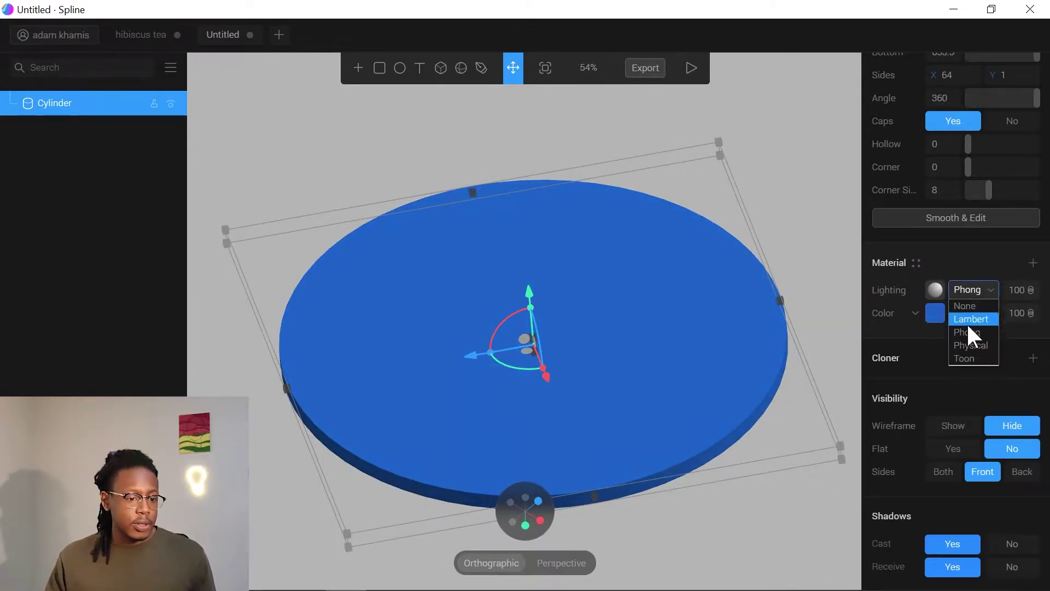
{"action": "left_click", "coordinate": [967, 345]}
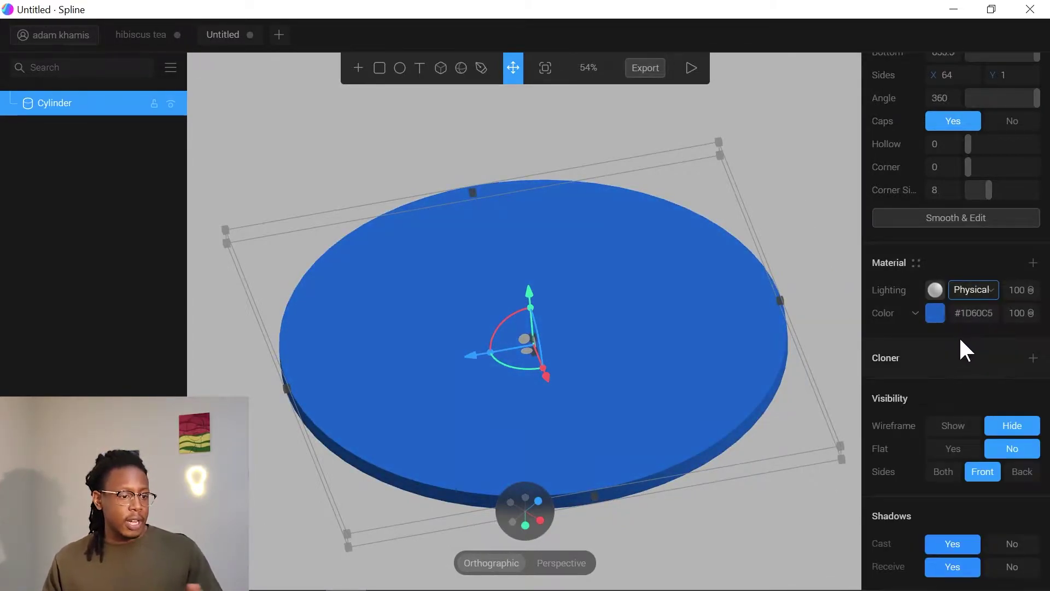
{"action": "left_click", "coordinate": [768, 553]}
{"action": "left_click", "coordinate": [590, 331]}
{"action": "scroll", "coordinate": [980, 257], "scroll_direction": "up", "scroll_amount": 3}
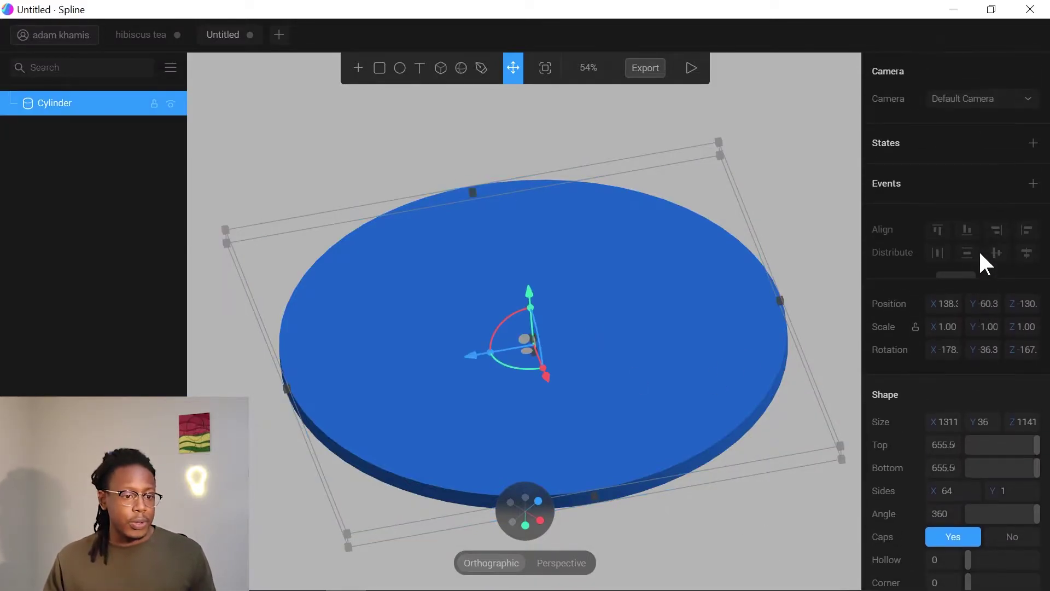
{"action": "scroll", "coordinate": [961, 231], "scroll_direction": "down", "scroll_amount": 5}
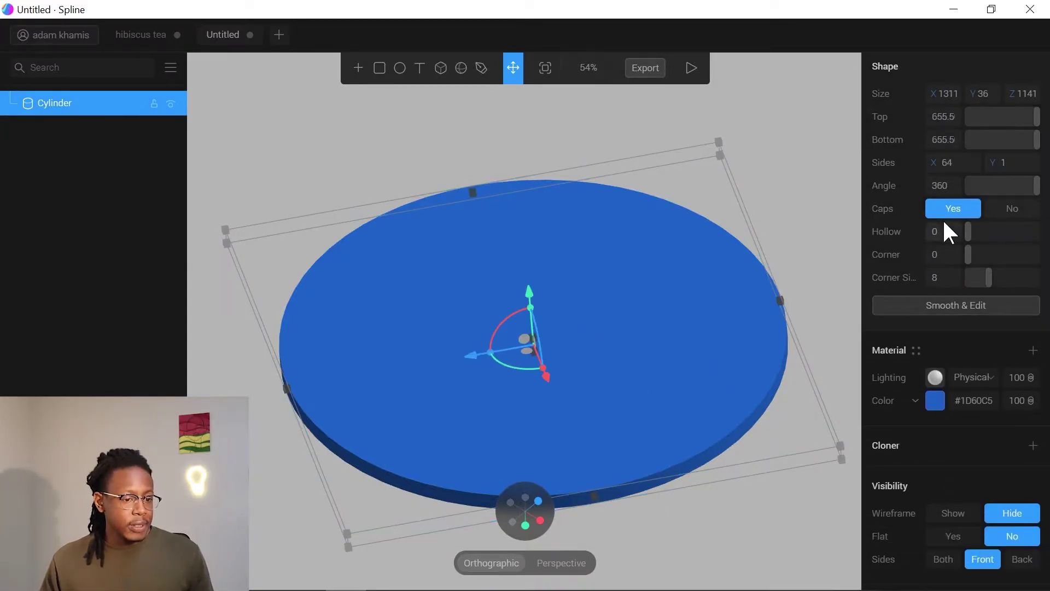
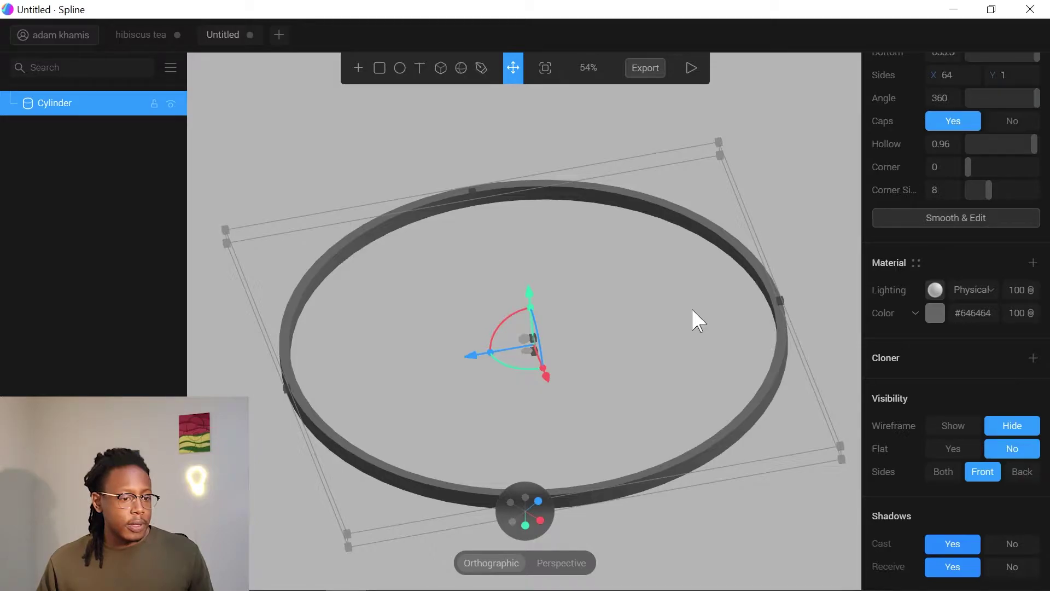
Make a copy of the hollow cylinder ring.
{"action": "left_click", "coordinate": [408, 137]}
{"action": "left_click", "coordinate": [420, 69]}
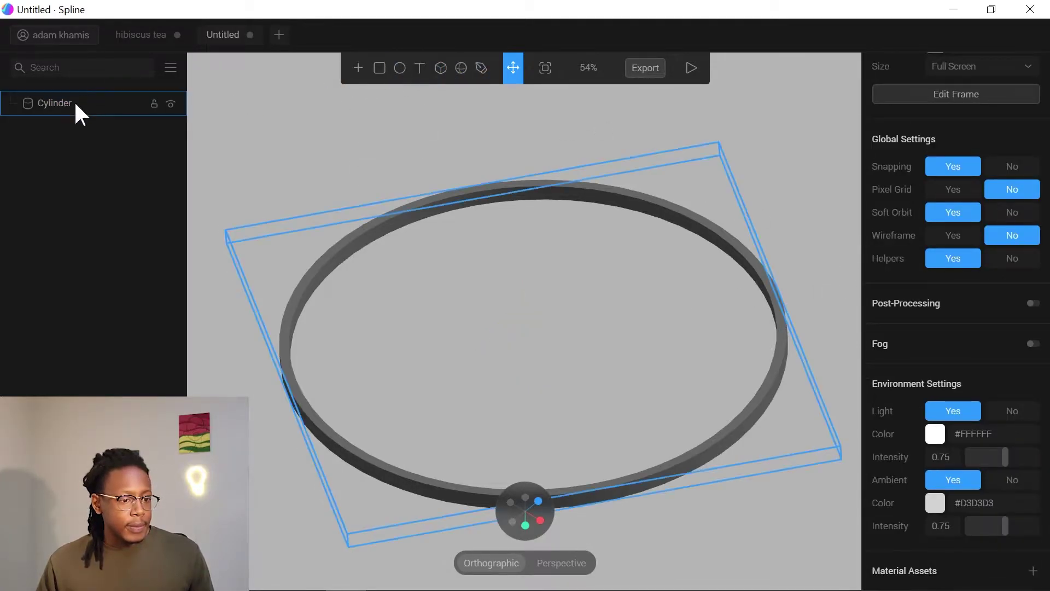
{"action": "left_click", "coordinate": [358, 67]}
{"action": "left_click", "coordinate": [540, 190]}
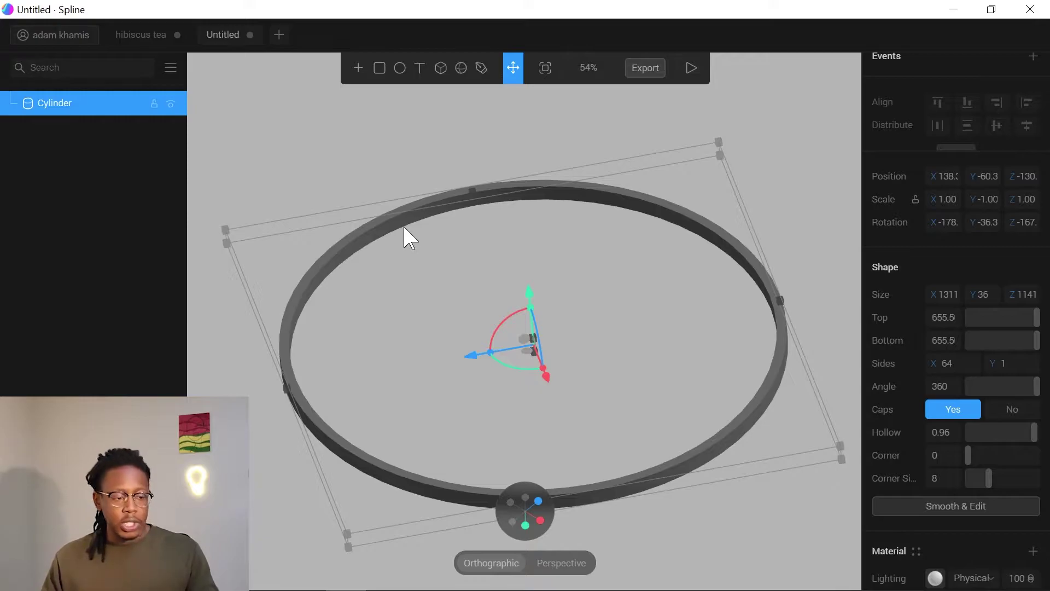
{"action": "key", "text": "ctrl+v"}
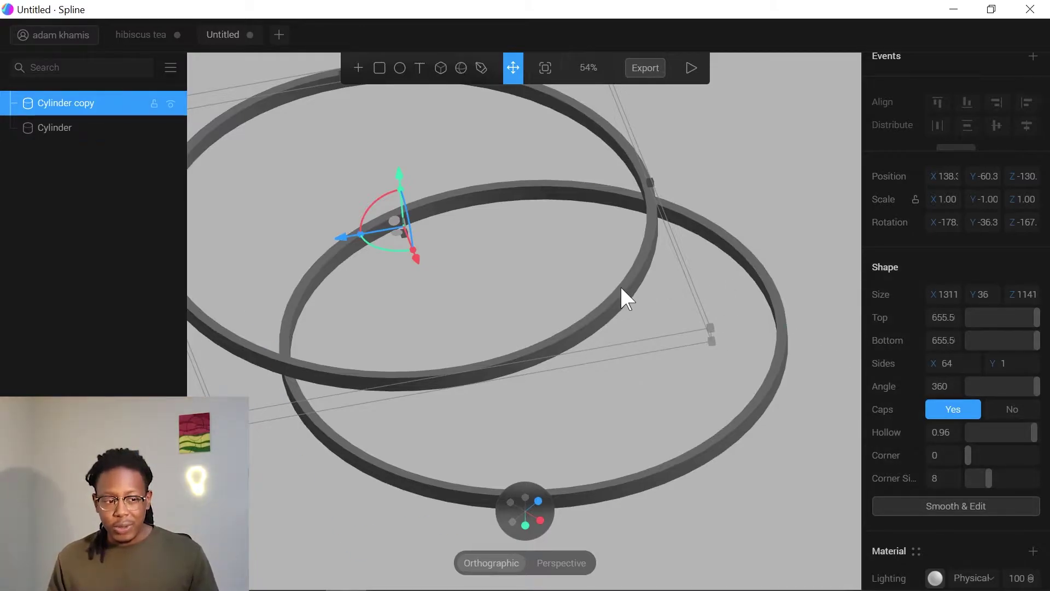
Set the hollow value of the copied cylinder to 0 to turn it into a solid disc.
{"action": "scroll", "coordinate": [930, 332], "scroll_direction": "down", "scroll_amount": 5}
{"action": "scroll", "coordinate": [929, 333], "scroll_direction": "up", "scroll_amount": 7}
{"action": "scroll", "coordinate": [929, 332], "scroll_direction": "down", "scroll_amount": 3}
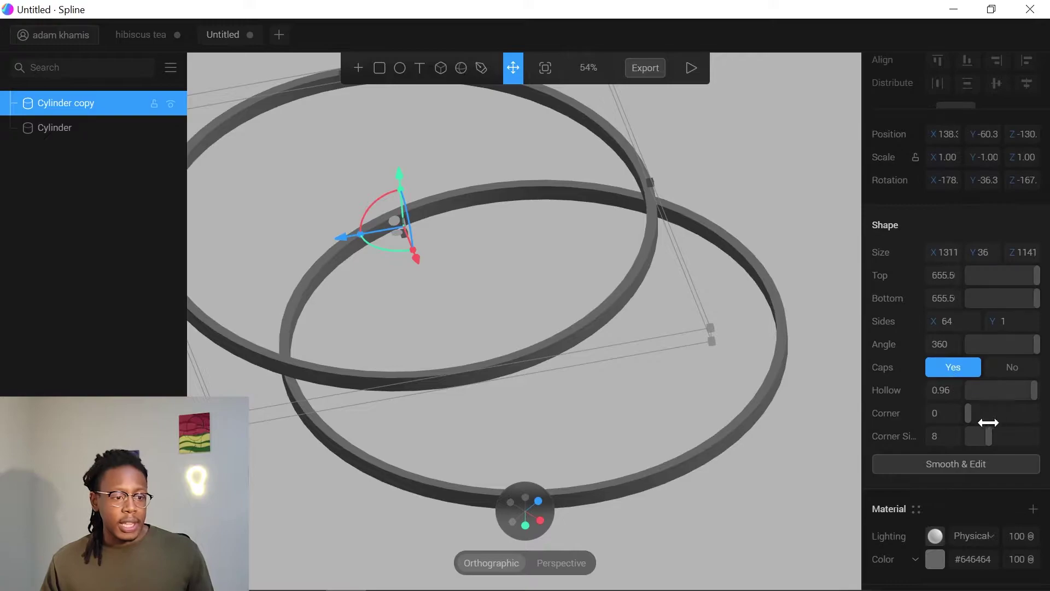
{"action": "left_click_drag", "start_coordinate": [1031, 389], "coordinate": [961, 389]}
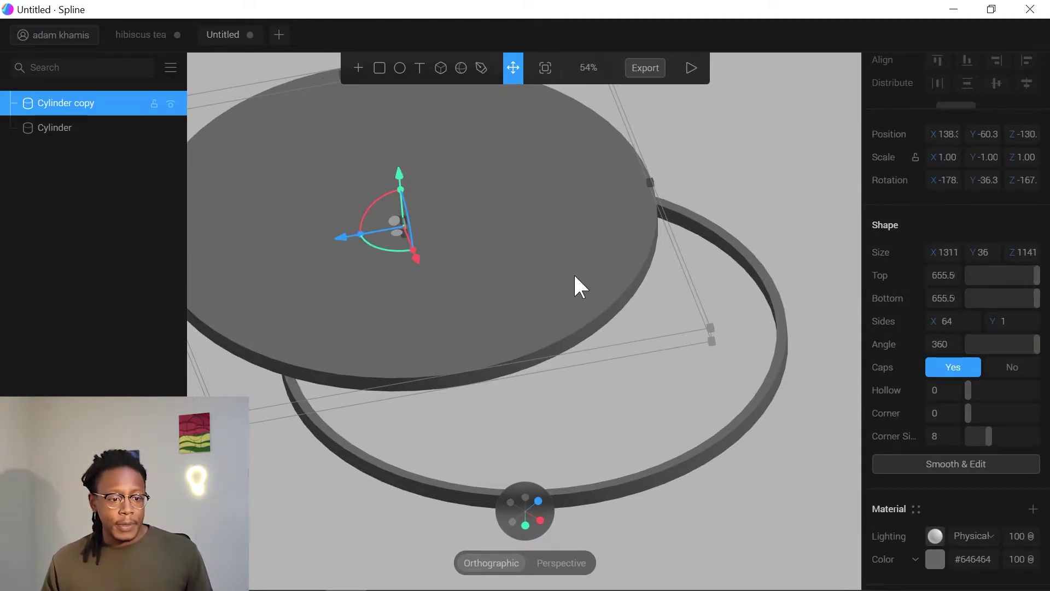
Move the solid disc across and down until it overlaps the hollow ring in the current view.
{"action": "left_click_drag", "start_coordinate": [351, 237], "coordinate": [521, 198]}
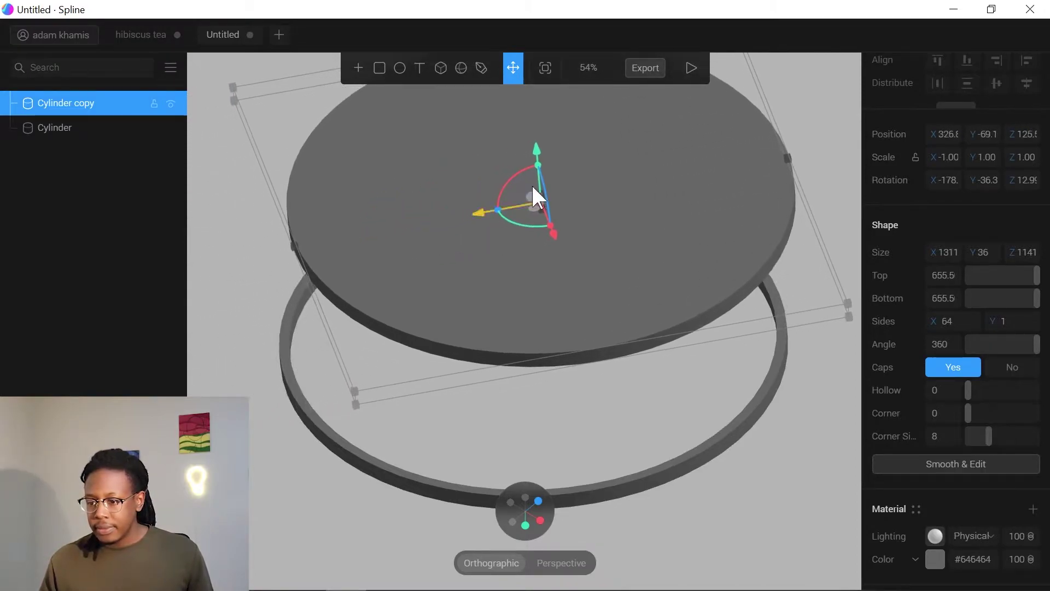
{"action": "left_click_drag", "start_coordinate": [526, 141], "coordinate": [464, 348]}
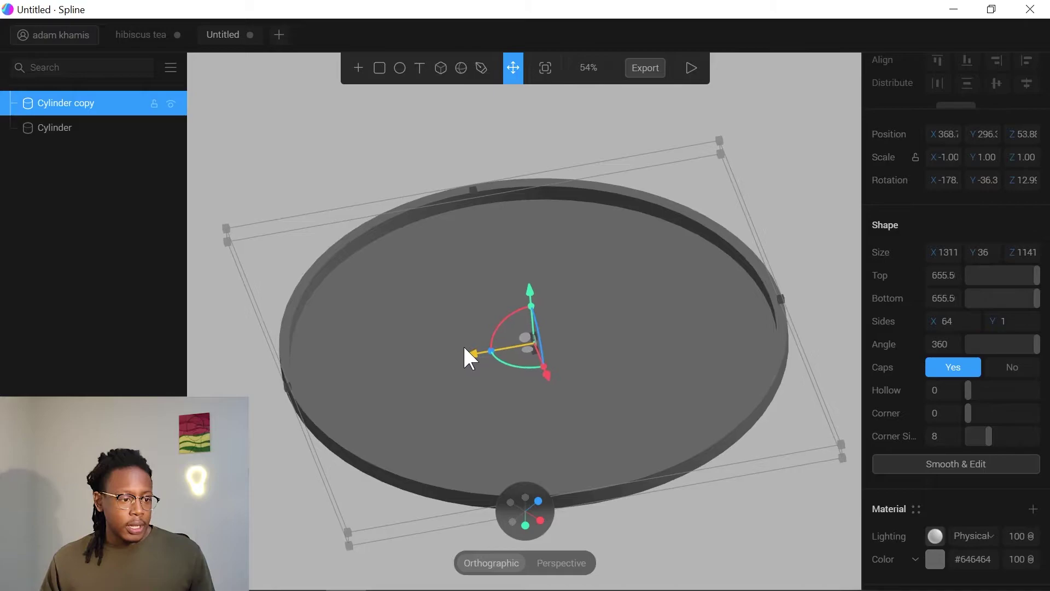
{"action": "left_click_drag", "start_coordinate": [528, 286], "coordinate": [522, 286]}
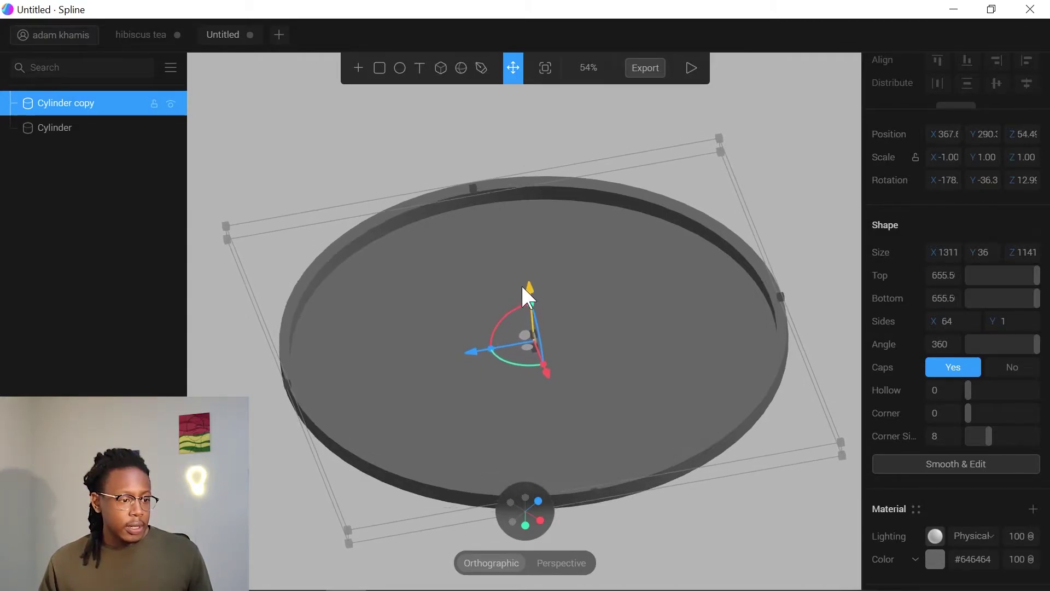
Align the solid disc with the hollow ring along all three axes, checking the fit from several angles.
{"action": "middle_click_drag", "start_coordinate": [354, 427], "coordinate": [420, 389]}
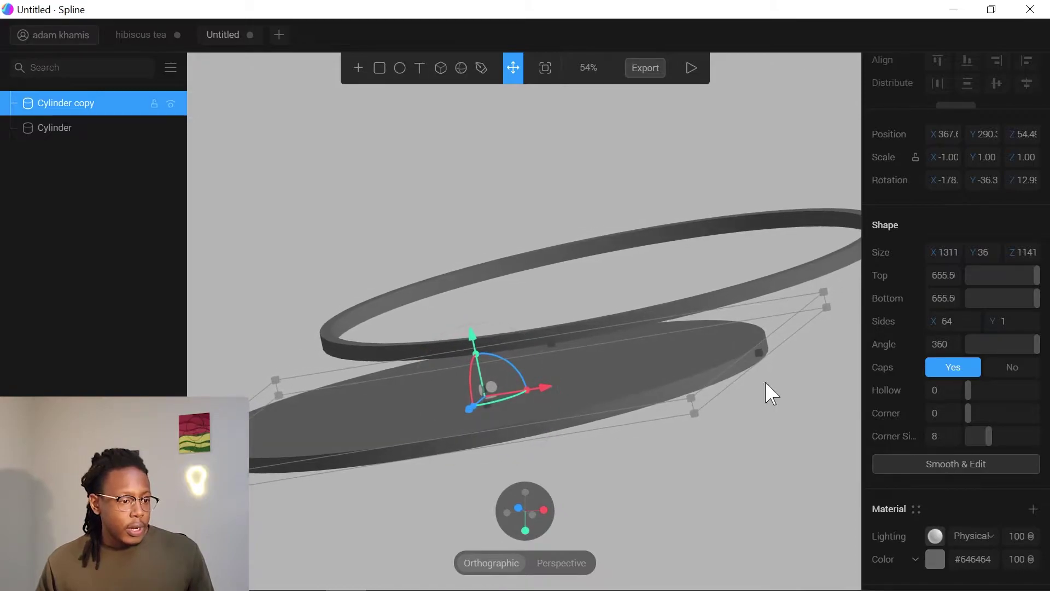
{"action": "left_click_drag", "start_coordinate": [549, 382], "coordinate": [719, 368]}
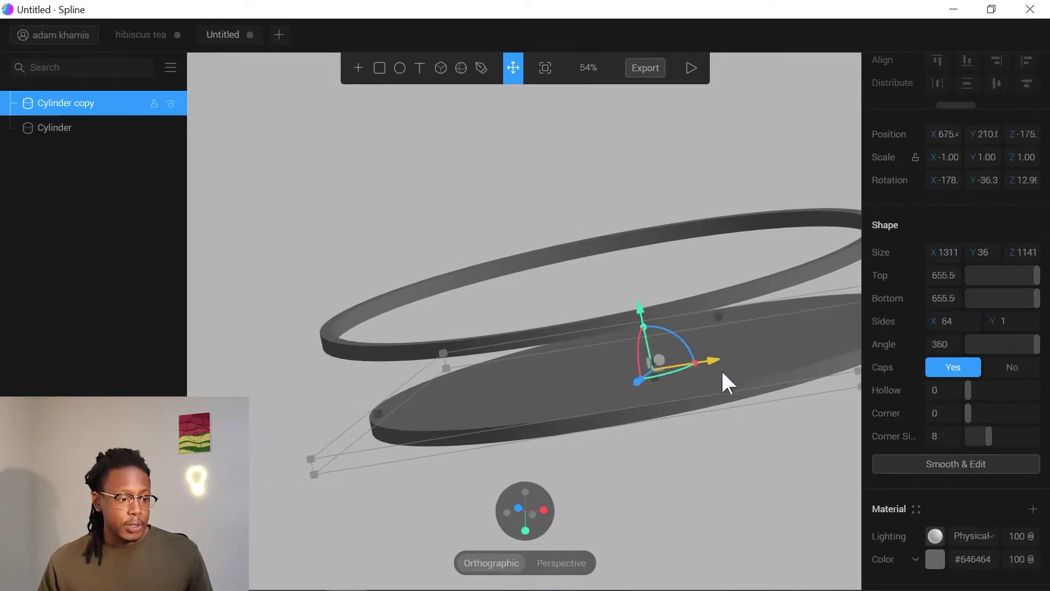
{"action": "left_click_drag", "start_coordinate": [644, 310], "coordinate": [628, 221]}
{"action": "middle_click_drag", "start_coordinate": [628, 220], "coordinate": [572, 253]}
{"action": "left_click_drag", "start_coordinate": [702, 245], "coordinate": [670, 253]}
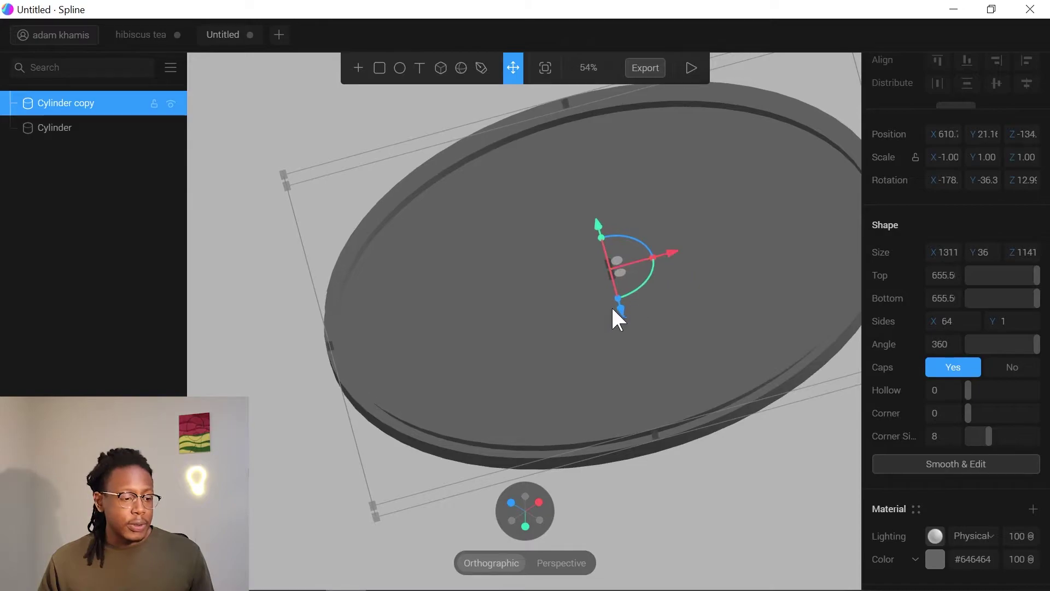
{"action": "left_click_drag", "start_coordinate": [619, 308], "coordinate": [620, 323]}
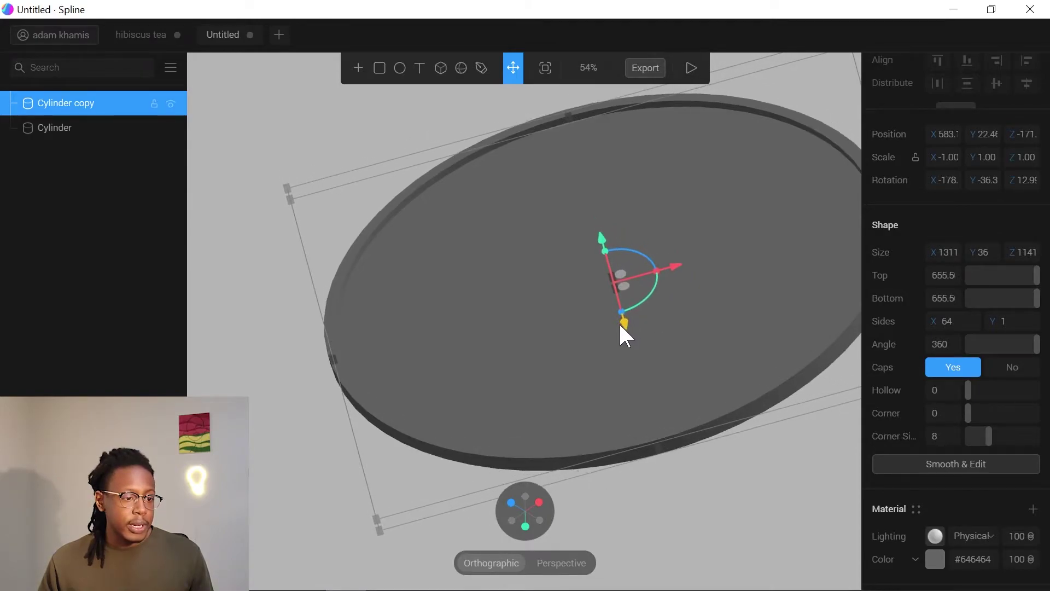
{"action": "left_click", "coordinate": [286, 400]}
{"action": "middle_click_drag", "start_coordinate": [286, 400], "coordinate": [314, 386]}
{"action": "middle_click_drag", "start_coordinate": [607, 469], "coordinate": [763, 470]}
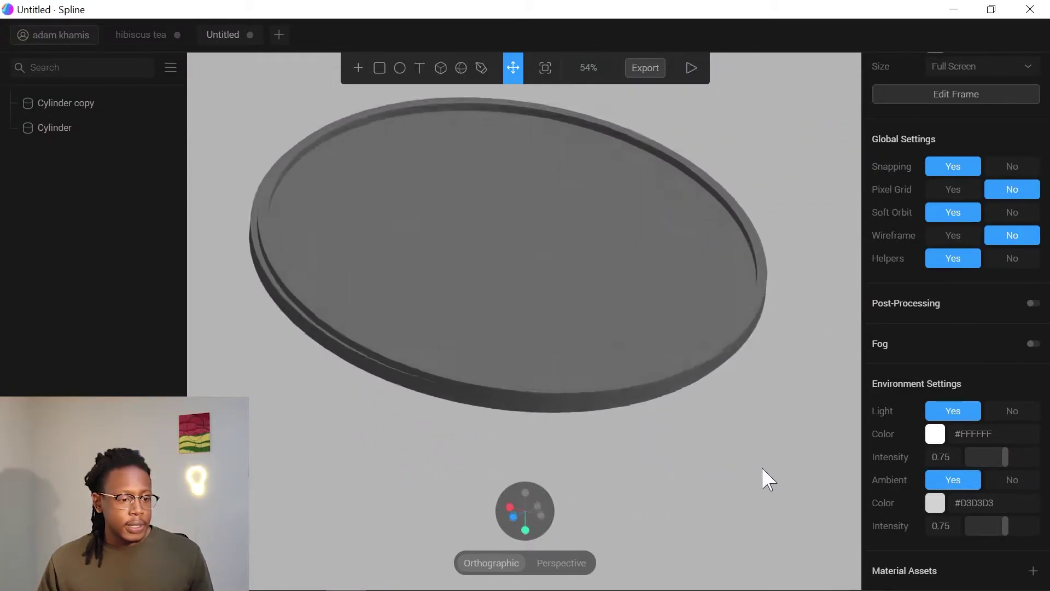
{"action": "scroll", "coordinate": [588, 424], "scroll_direction": "down", "scroll_amount": 5}
{"action": "middle_click_drag", "start_coordinate": [578, 427], "coordinate": [525, 429]}
{"action": "left_click", "coordinate": [563, 305]}
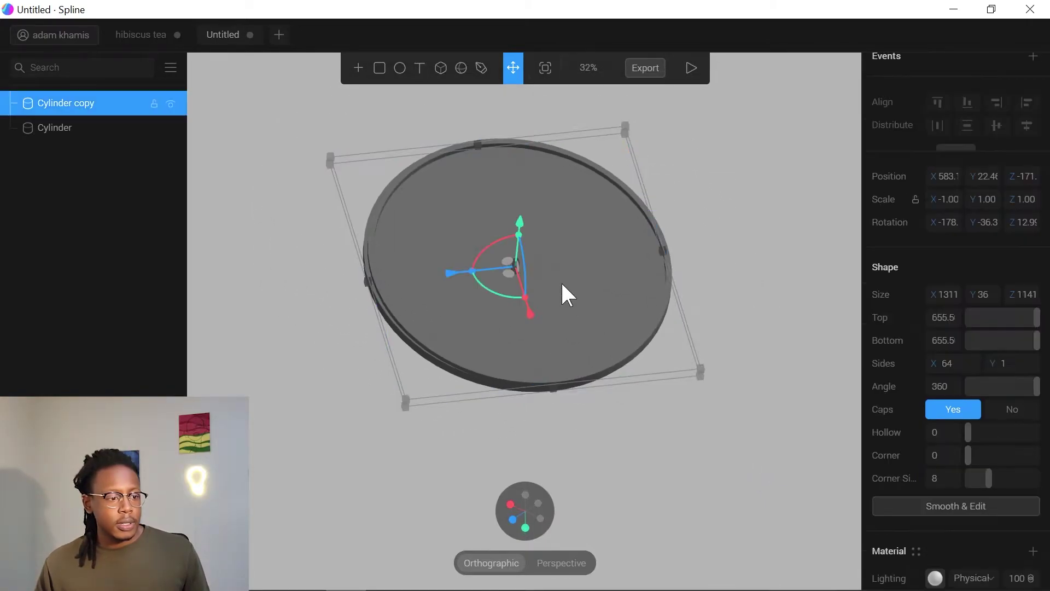
Rename the hollow ring object as Pool Border.
{"action": "double_click", "coordinate": [84, 129]}
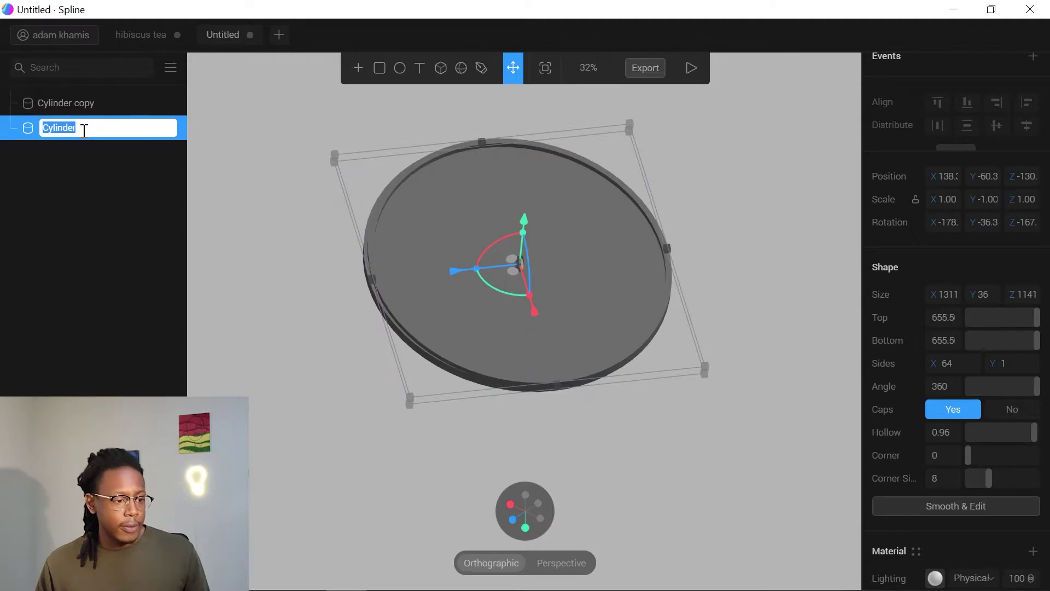
{"action": "type", "text": "Pool Bo"}
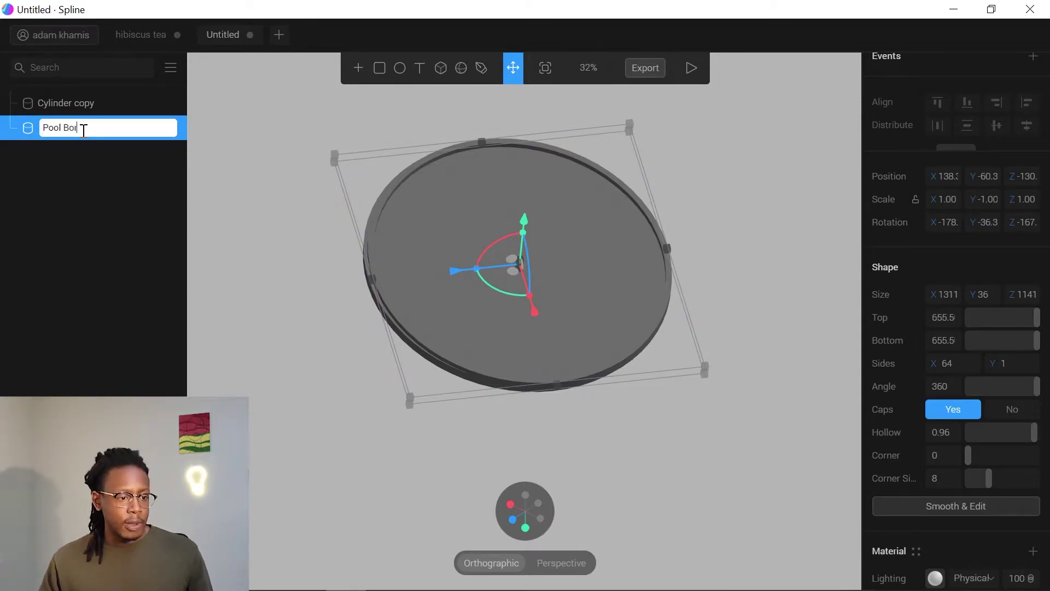
{"action": "type", "text": "rder"}
{"action": "key", "text": "Return"}
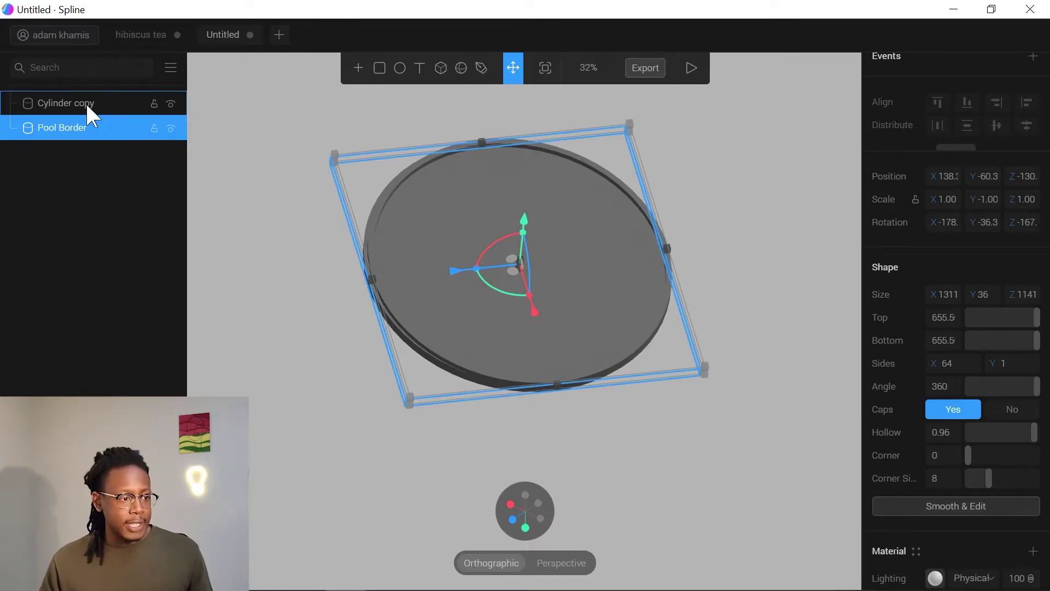
{"action": "left_click", "coordinate": [85, 103]}
{"action": "left_click_drag", "start_coordinate": [521, 219], "coordinate": [527, 155]}
{"action": "key", "text": "ctrl+z"}
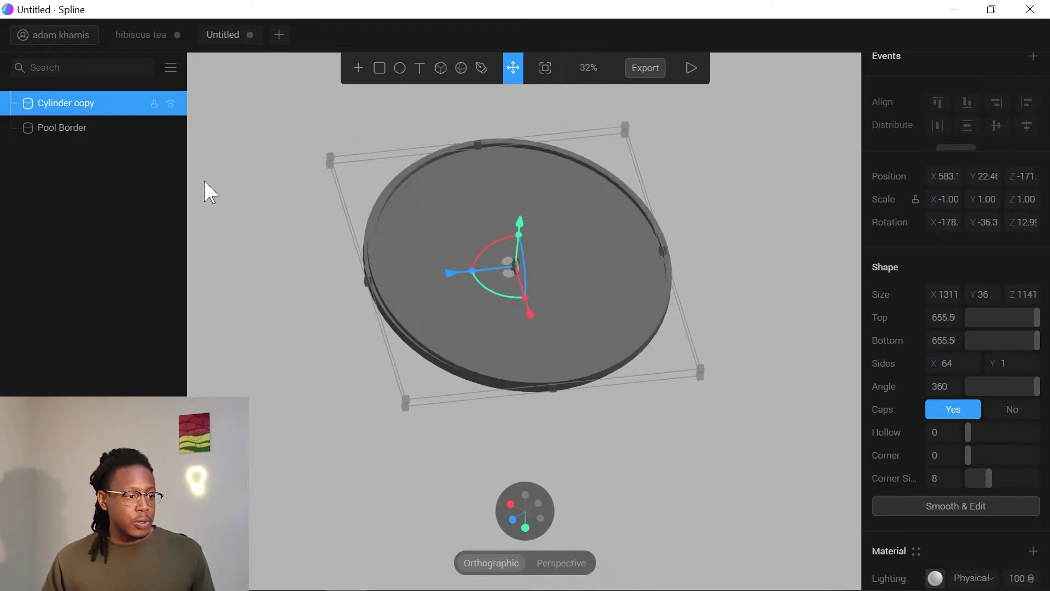
Rename the solid disc as Pool water and nudge it slightly within the ring.
{"action": "double_click", "coordinate": [80, 101]}
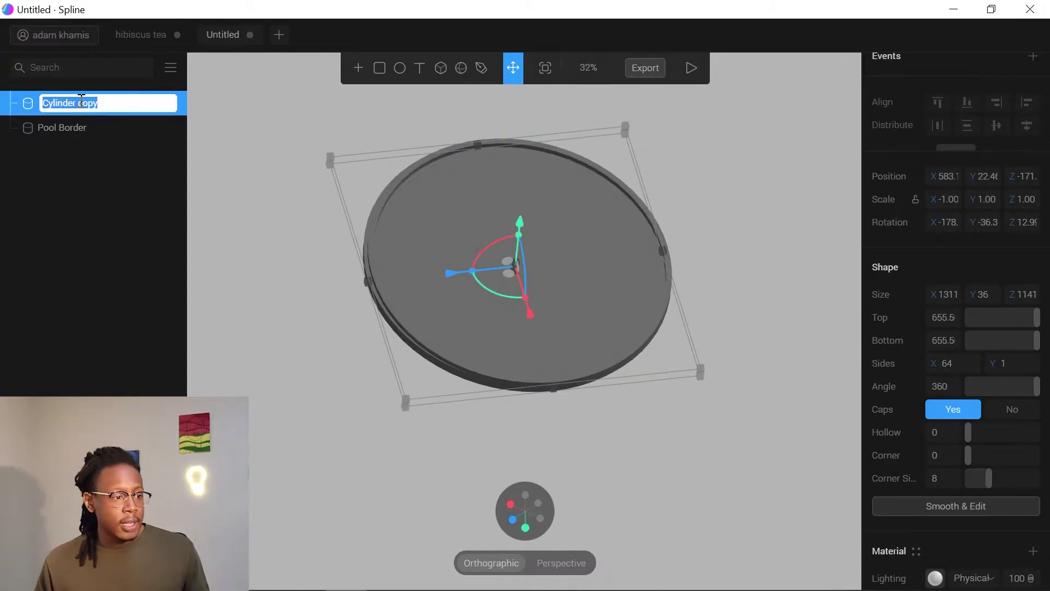
{"action": "type", "text": "Pool wat"}
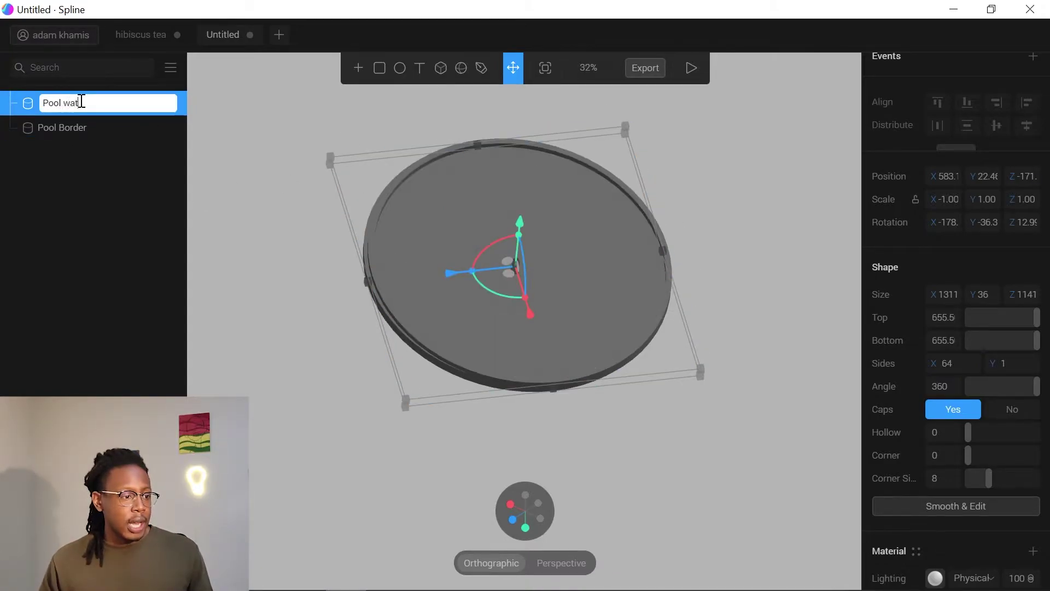
{"action": "type", "text": "er"}
{"action": "key", "text": "Return"}
{"action": "left_click", "coordinate": [751, 520]}
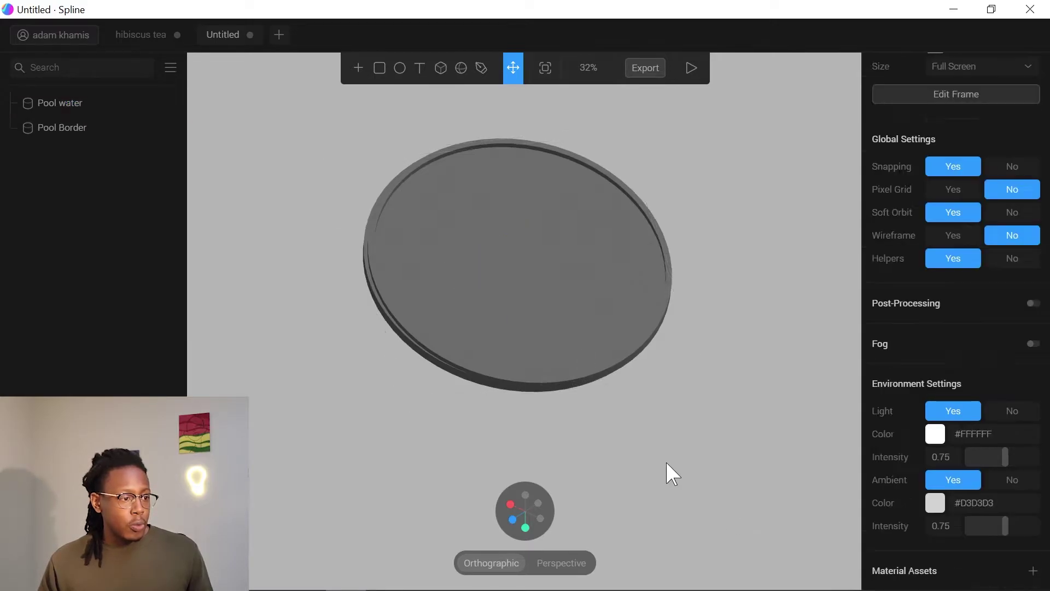
{"action": "left_click_drag", "start_coordinate": [537, 237], "coordinate": [538, 238]}
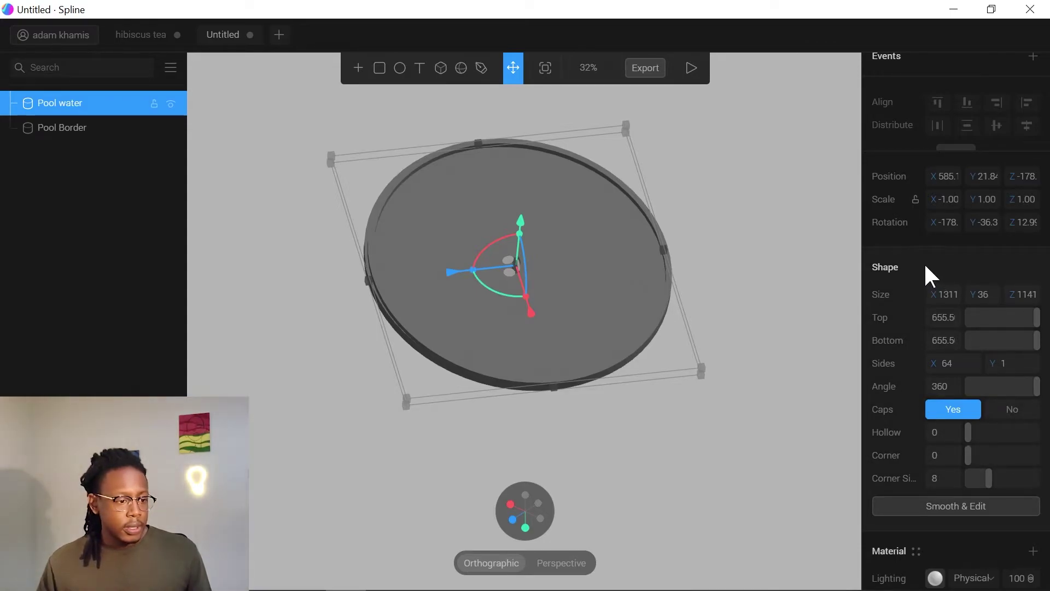
{"action": "left_click", "coordinate": [665, 434]}
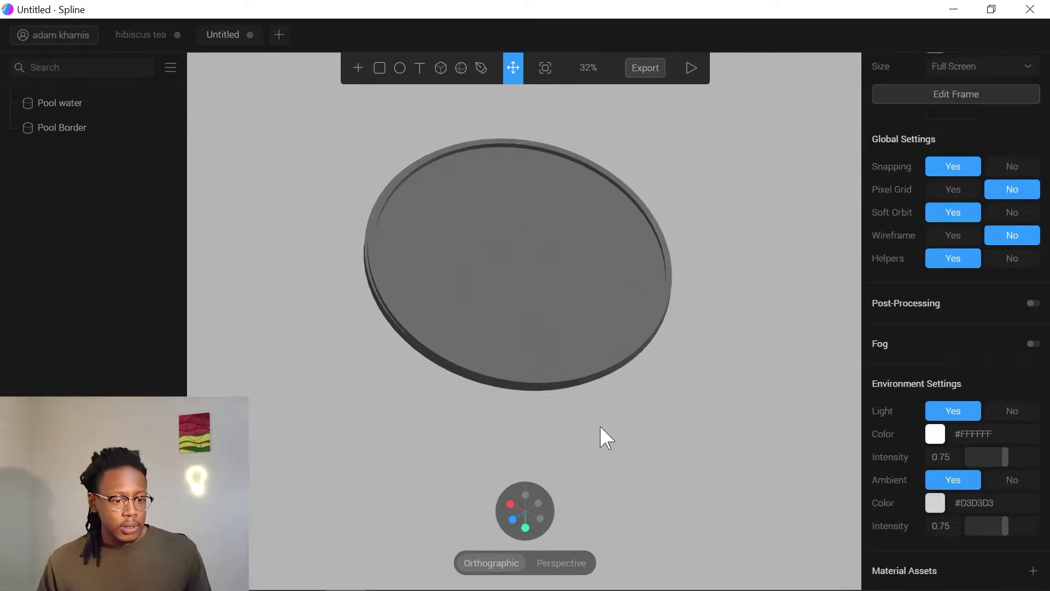
Stretch the Pool Border ring upward from a side view to make its wall taller.
{"action": "left_click", "coordinate": [103, 127]}
{"action": "left_click_drag", "start_coordinate": [249, 444], "coordinate": [324, 418]}
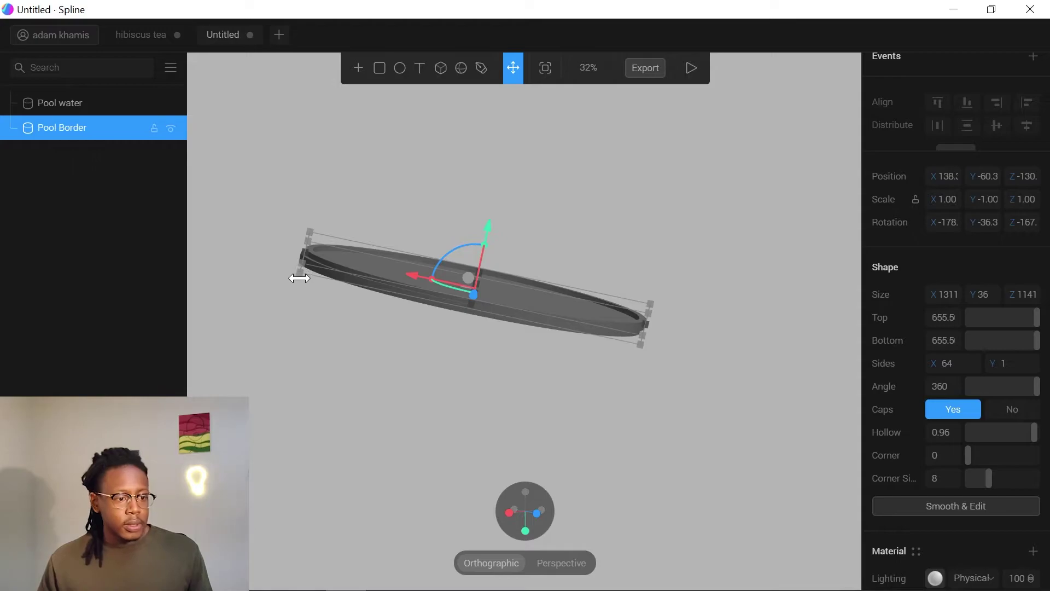
{"action": "left_click_drag", "start_coordinate": [297, 274], "coordinate": [298, 289]}
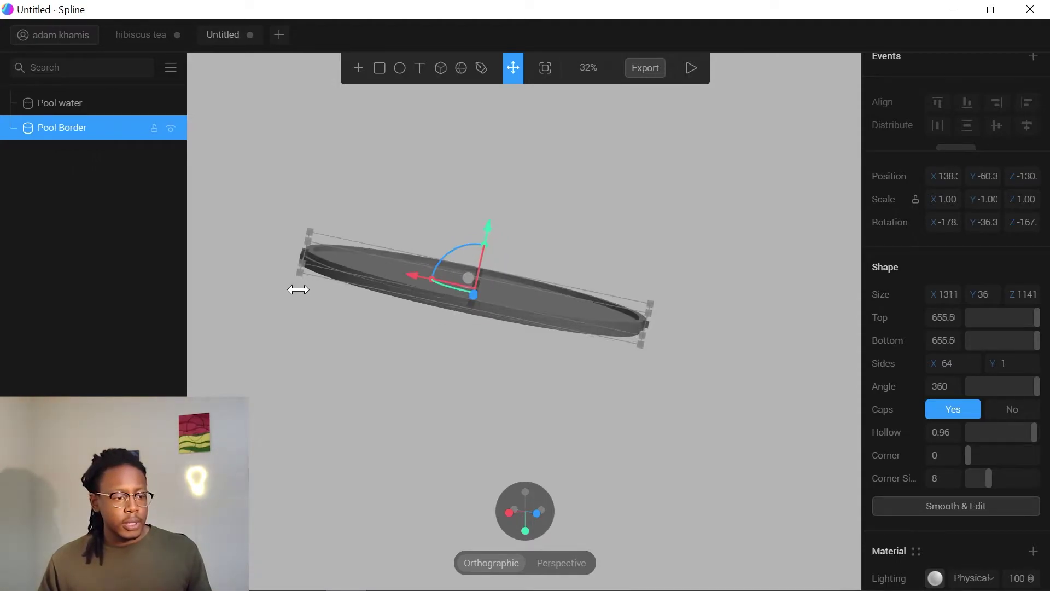
{"action": "left_click", "coordinate": [341, 305]}
{"action": "left_click", "coordinate": [80, 134]}
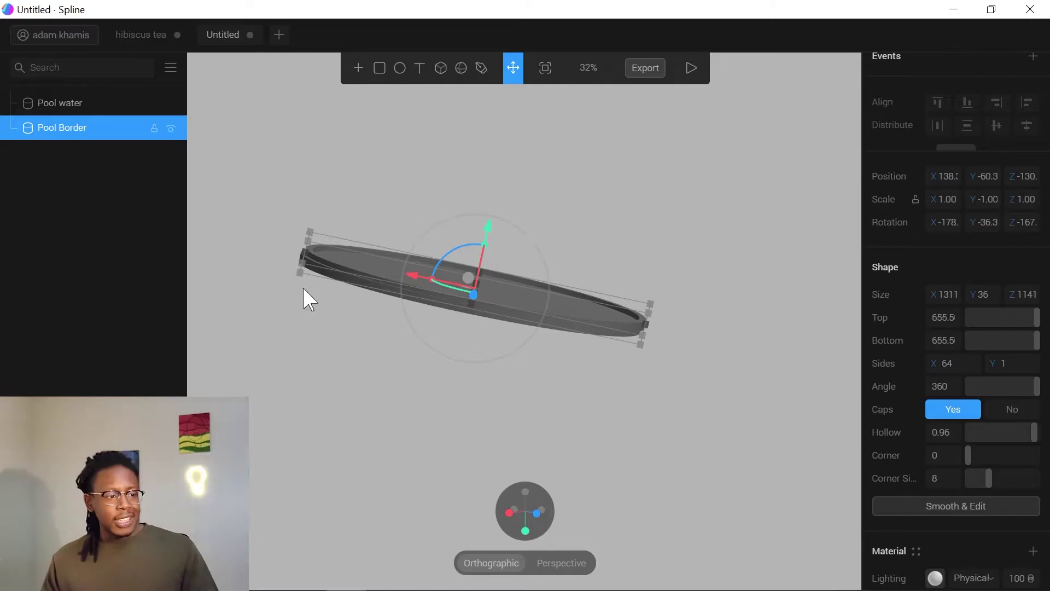
{"action": "left_click", "coordinate": [314, 334]}
{"action": "scroll", "coordinate": [313, 333], "scroll_direction": "up", "scroll_amount": 4}
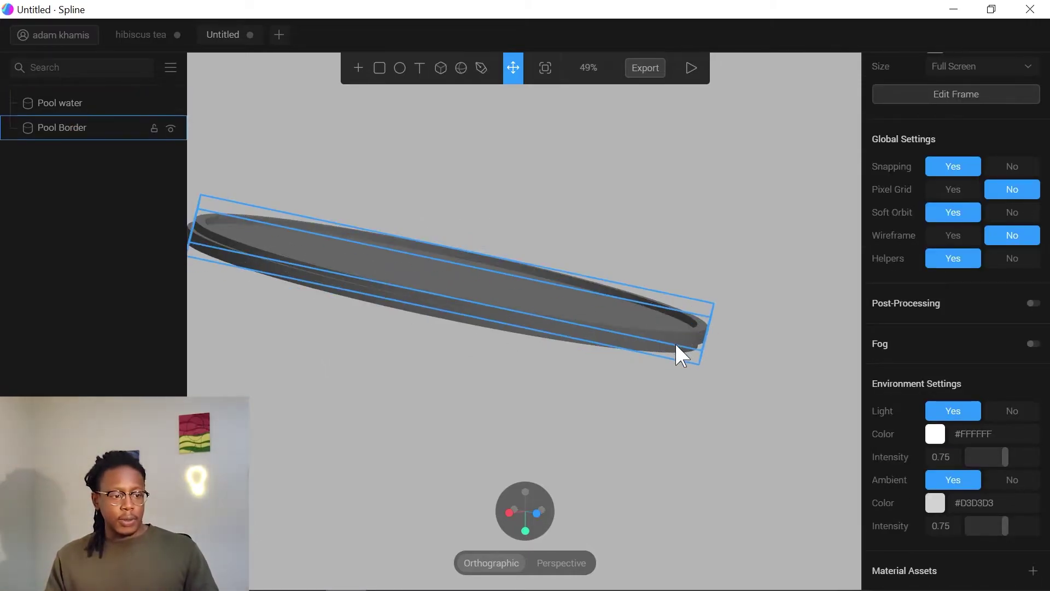
{"action": "left_click", "coordinate": [126, 127]}
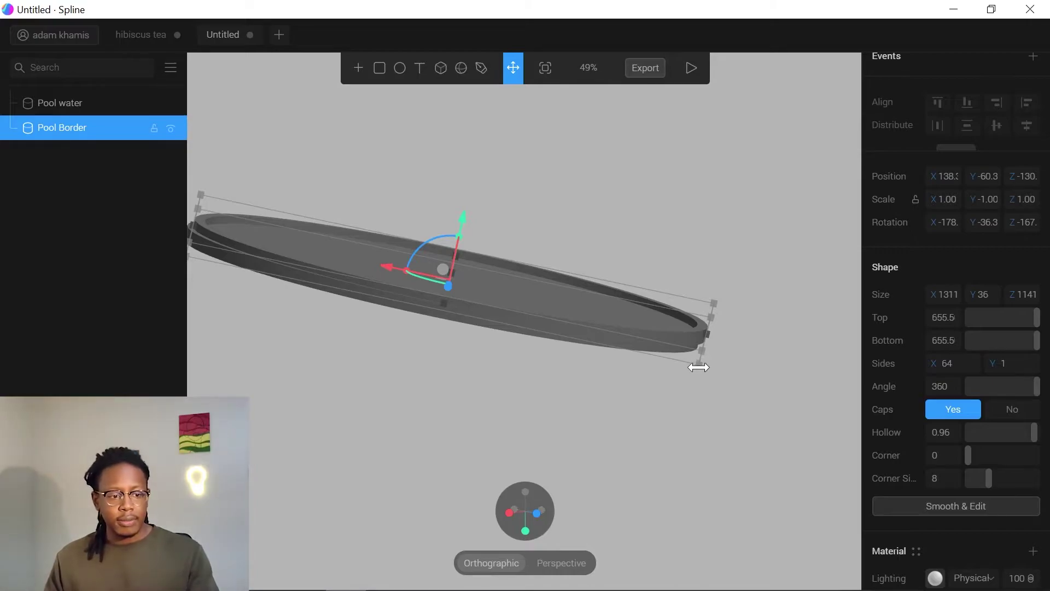
{"action": "left_click_drag", "start_coordinate": [698, 362], "coordinate": [699, 337]}
Raise the Pool water disc inside the border and shrink it to about 1290 × 35 × 1123.
{"action": "left_click", "coordinate": [84, 102]}
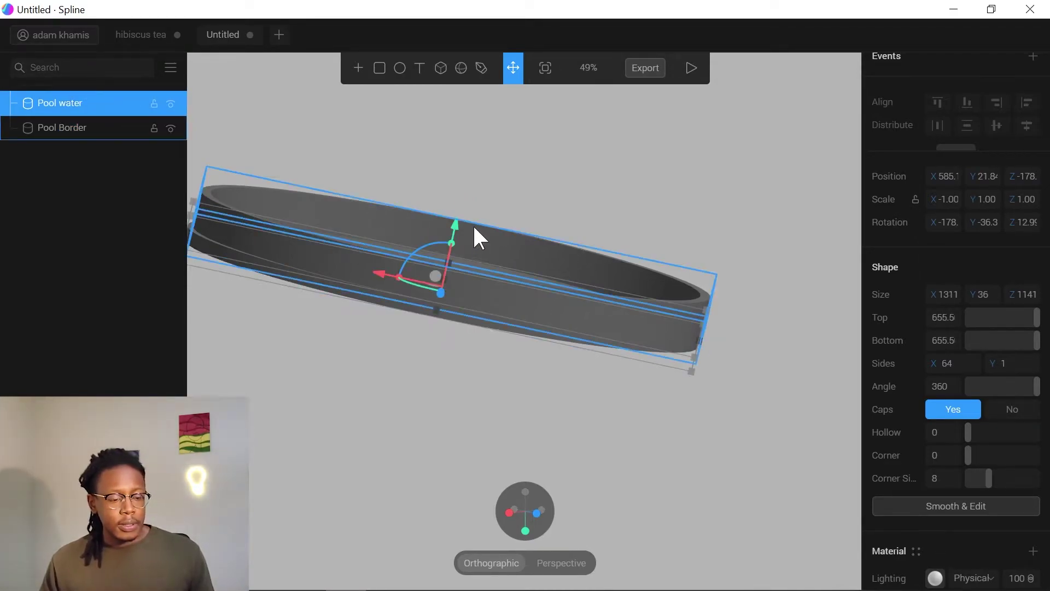
{"action": "left_click_drag", "start_coordinate": [454, 225], "coordinate": [464, 213]}
{"action": "left_click_drag", "start_coordinate": [265, 361], "coordinate": [251, 383]}
{"action": "mouse_move", "coordinate": [444, 495]}
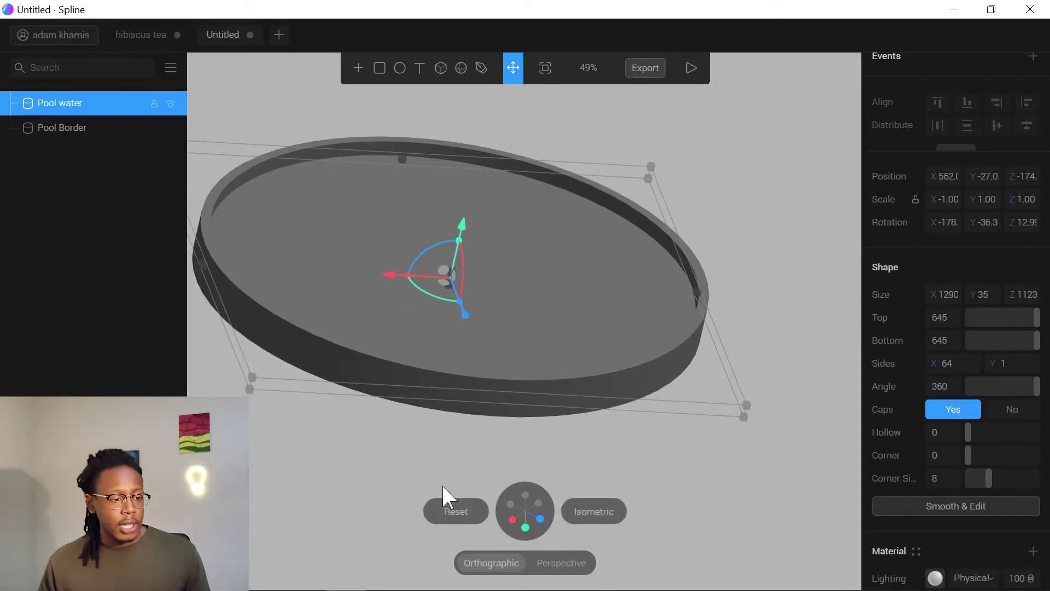
{"action": "left_click", "coordinate": [438, 459]}
{"action": "left_click_drag", "start_coordinate": [736, 470], "coordinate": [625, 449]}
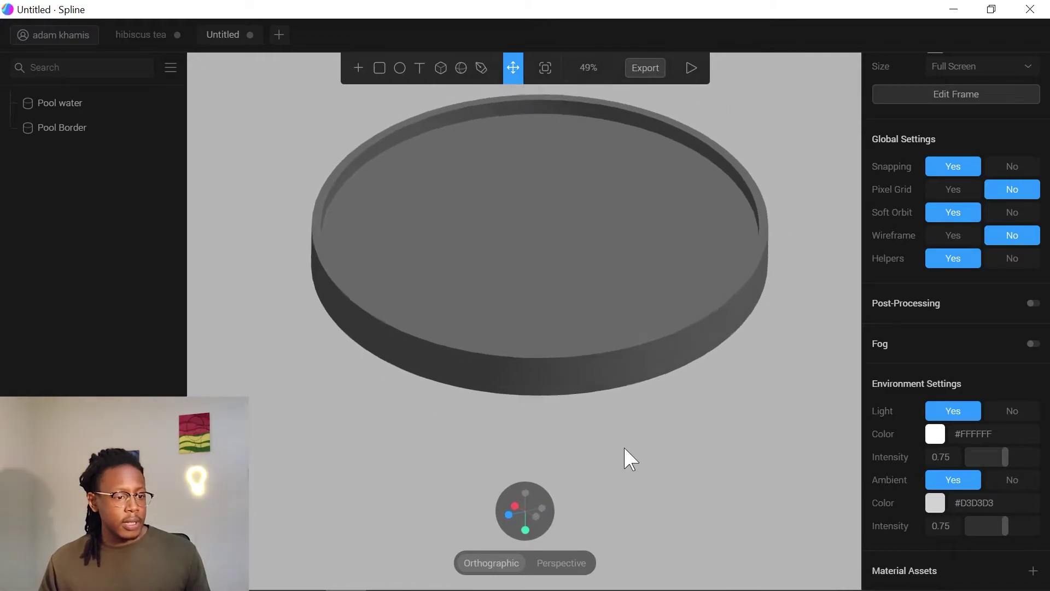
Set the Pool water disc's material color to the preset blue #2B99FF.
{"action": "left_click", "coordinate": [493, 208]}
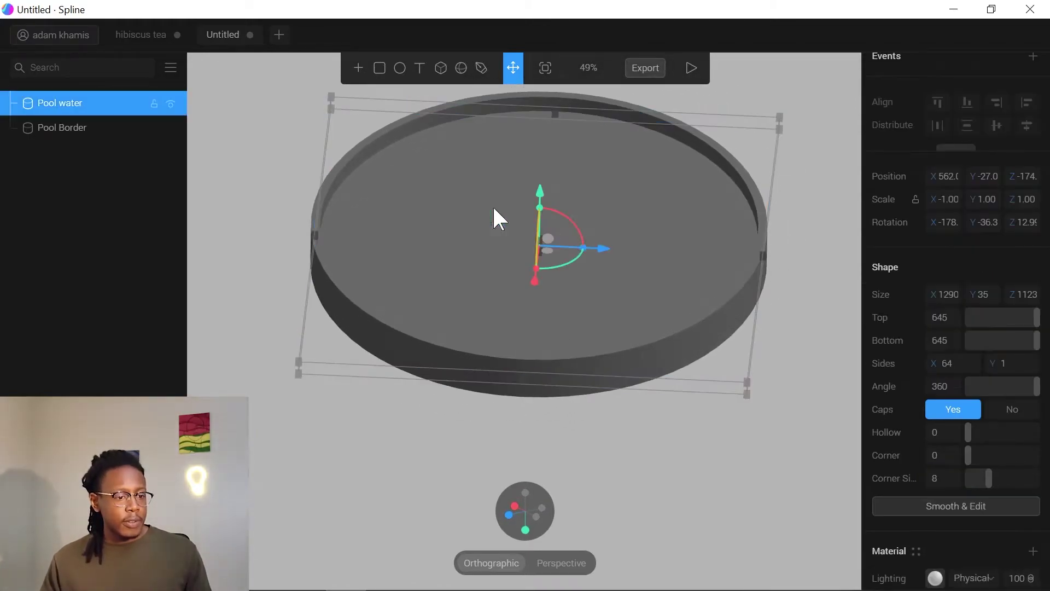
{"action": "scroll", "coordinate": [904, 349], "scroll_direction": "down", "scroll_amount": 4}
{"action": "scroll", "coordinate": [905, 353], "scroll_direction": "down", "scroll_amount": 1}
{"action": "left_click", "coordinate": [972, 290]}
{"action": "left_click", "coordinate": [973, 293]}
{"action": "left_click", "coordinate": [935, 311]}
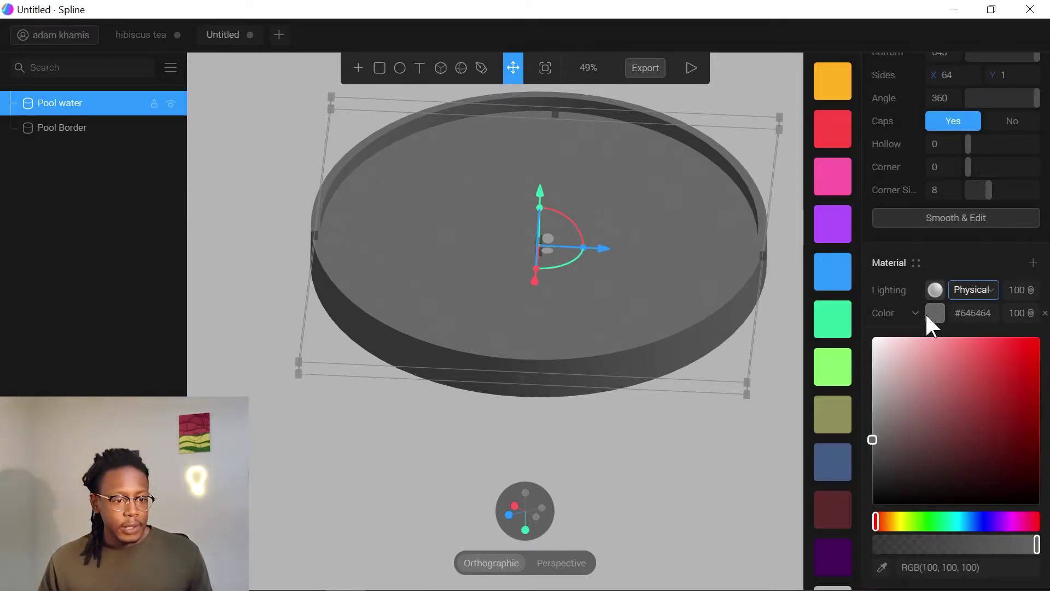
{"action": "left_click", "coordinate": [933, 313]}
{"action": "left_click", "coordinate": [916, 313]}
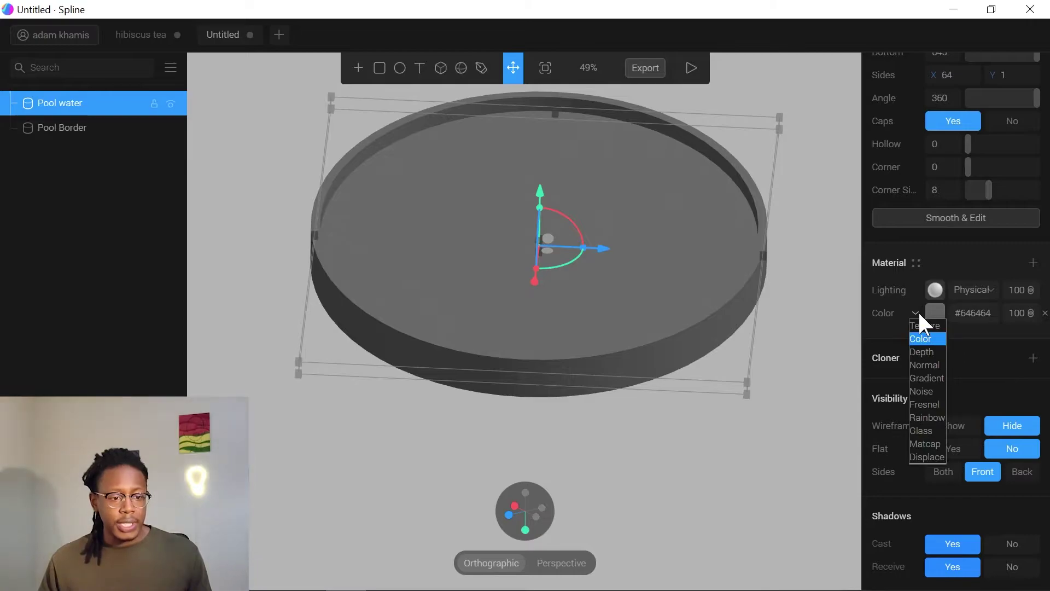
{"action": "left_click", "coordinate": [913, 311]}
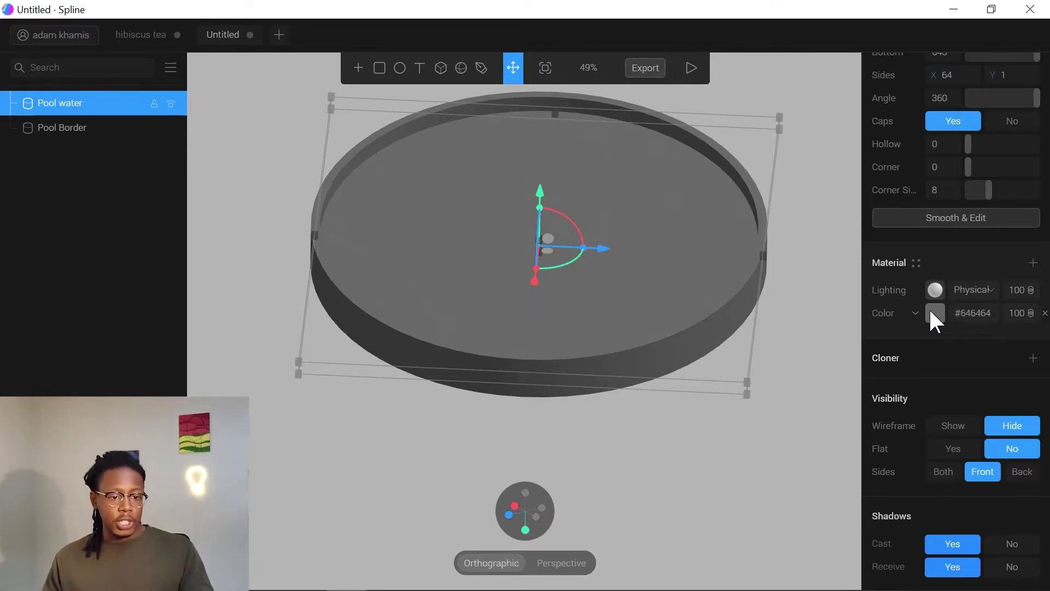
{"action": "left_click", "coordinate": [934, 311]}
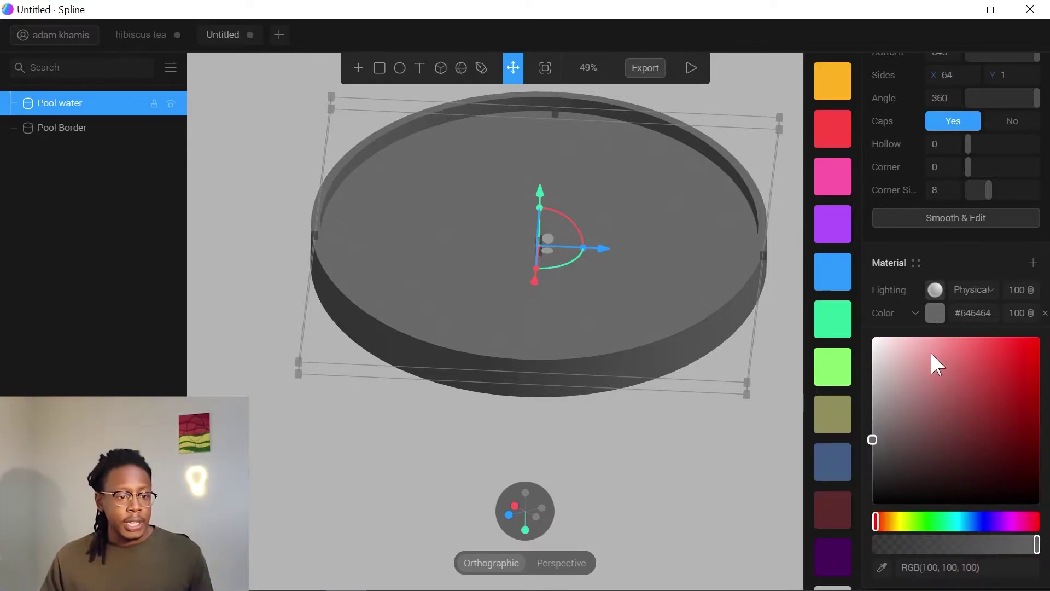
{"action": "left_click", "coordinate": [837, 287]}
{"action": "left_click", "coordinate": [967, 265]}
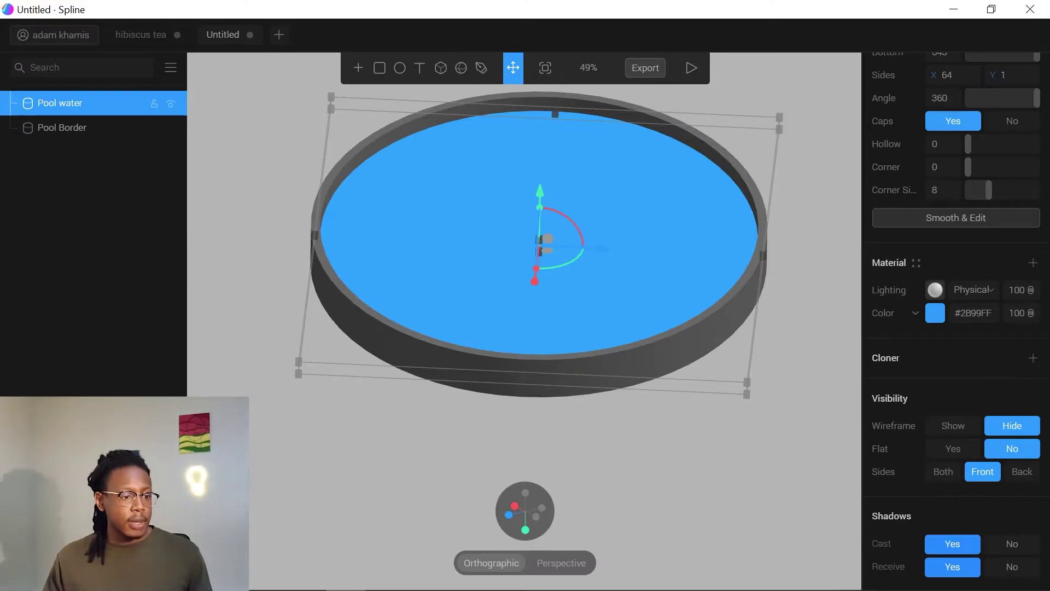
Switch to Chrome and search Google Images for "water texture" in a new window.
{"action": "mouse_move", "coordinate": [379, 564]}
{"action": "left_click", "coordinate": [264, 573]}
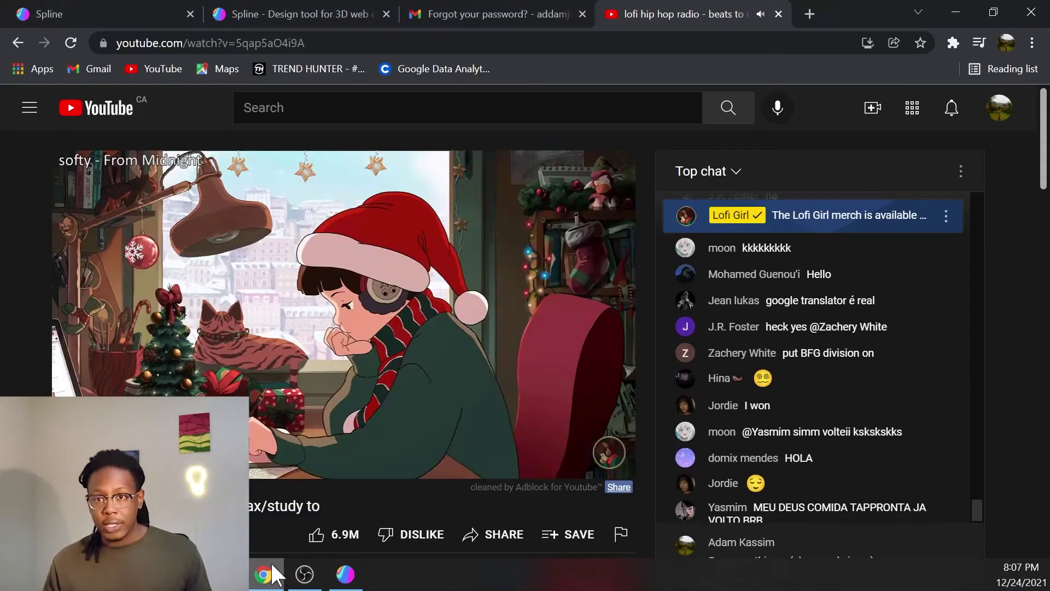
{"action": "key", "text": "ctrl+n"}
{"action": "type", "text": "water texture"}
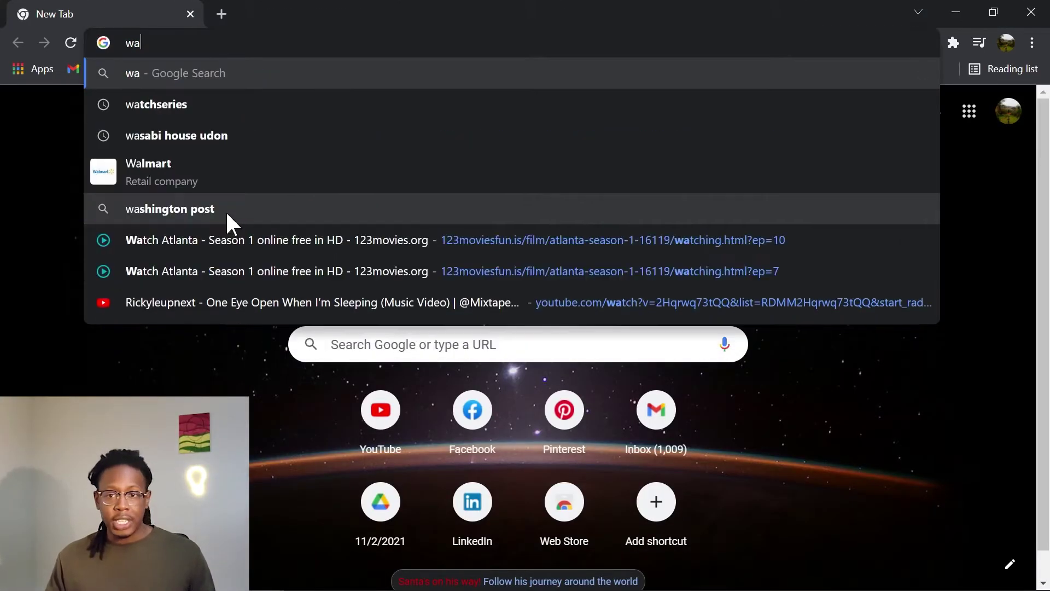
{"action": "key", "text": "Return"}
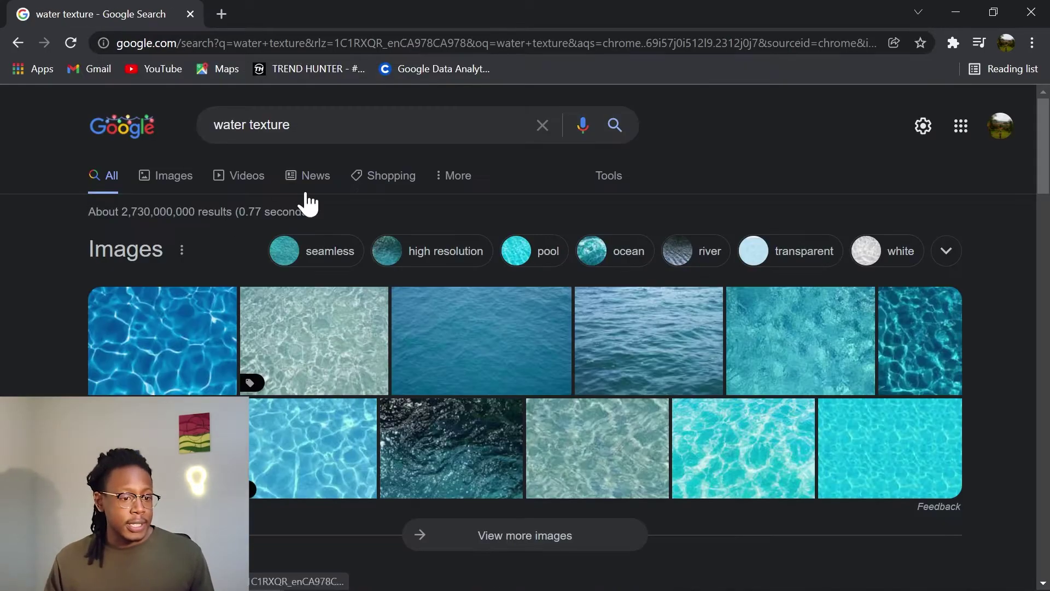
{"action": "left_click", "coordinate": [174, 176]}
{"action": "scroll", "coordinate": [460, 269], "scroll_direction": "down", "scroll_amount": 2}
{"action": "scroll", "coordinate": [465, 269], "scroll_direction": "down", "scroll_amount": 2}
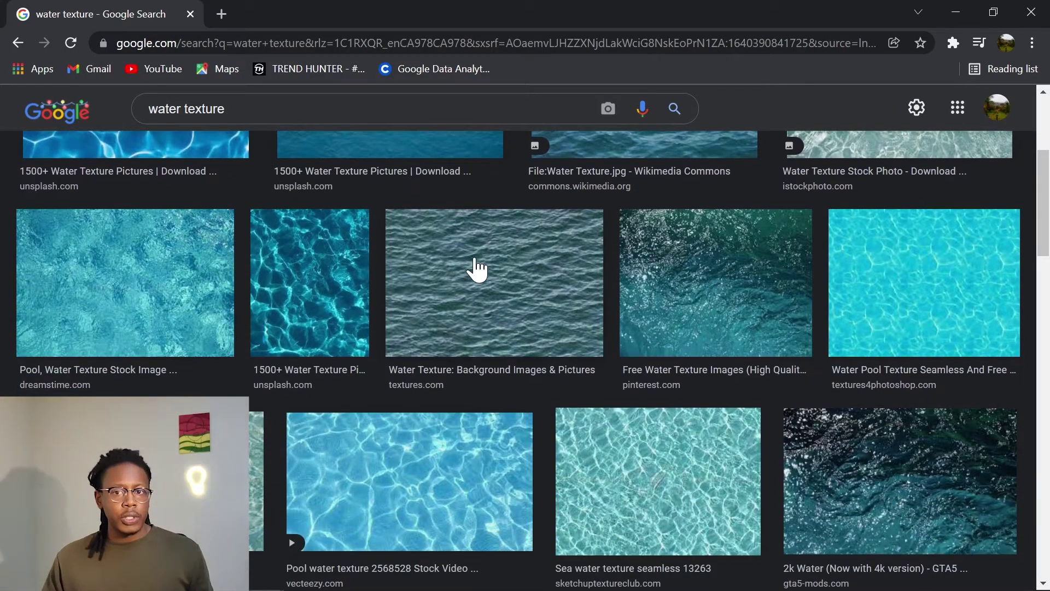
Preview several pool water images and save the "Sea water texture seamless 13263" image to the computer.
{"action": "left_click", "coordinate": [926, 201]}
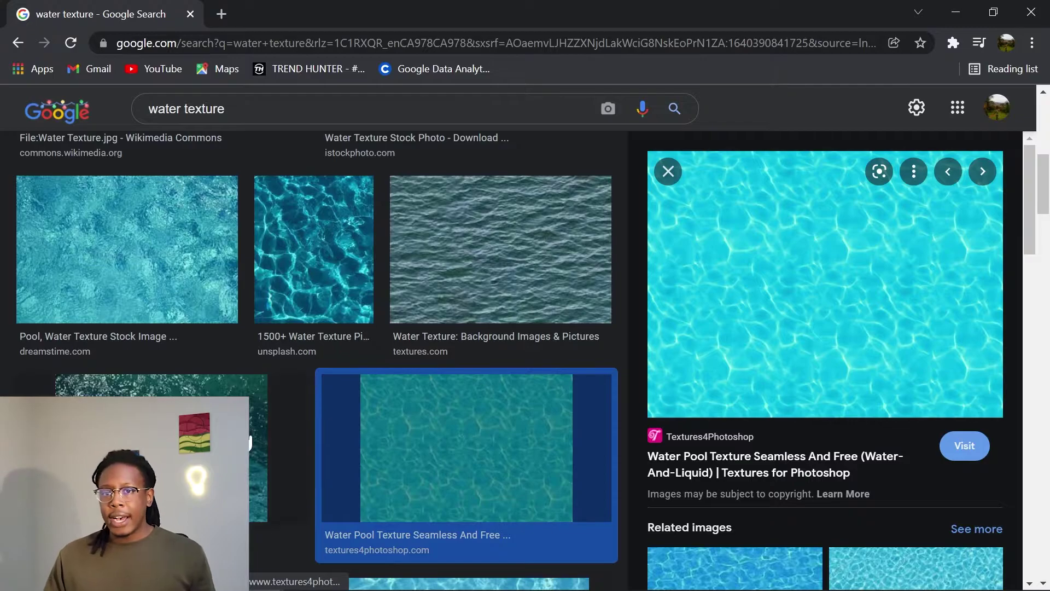
{"action": "scroll", "coordinate": [445, 398], "scroll_direction": "down", "scroll_amount": 4}
{"action": "left_click", "coordinate": [451, 396]}
{"action": "scroll", "coordinate": [562, 322], "scroll_direction": "down", "scroll_amount": 6}
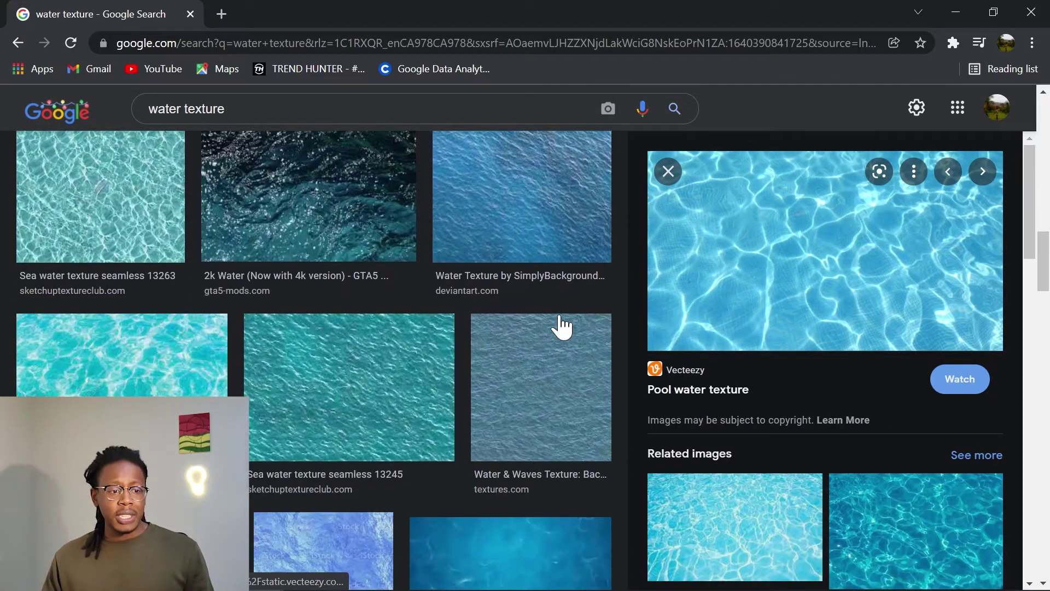
{"action": "left_click", "coordinate": [100, 265]}
{"action": "right_click", "coordinate": [818, 280]}
{"action": "left_click", "coordinate": [883, 471]}
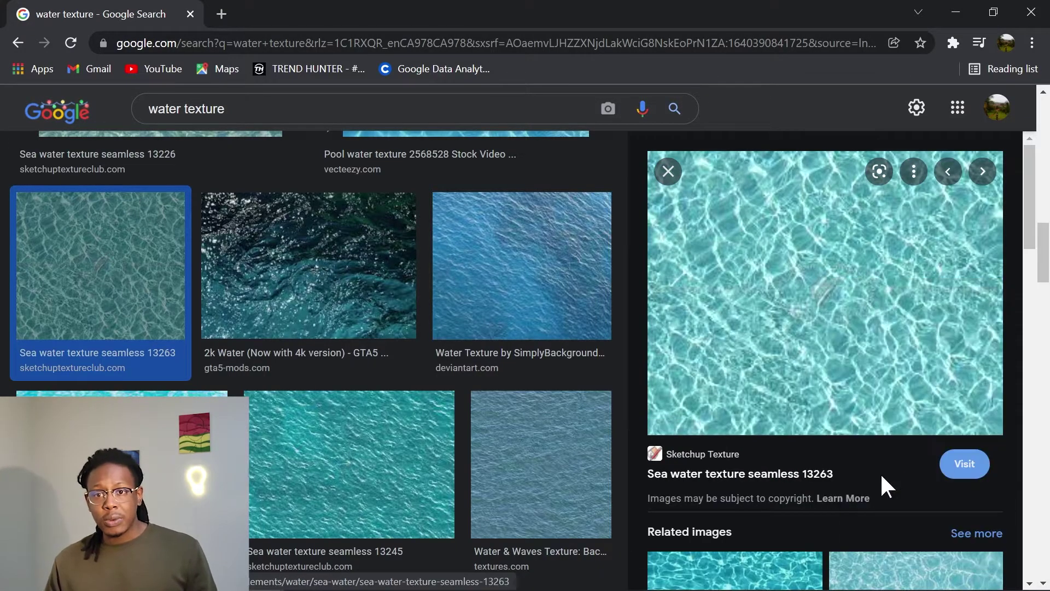
{"action": "left_click", "coordinate": [66, 127]}
{"action": "left_click", "coordinate": [681, 527]}
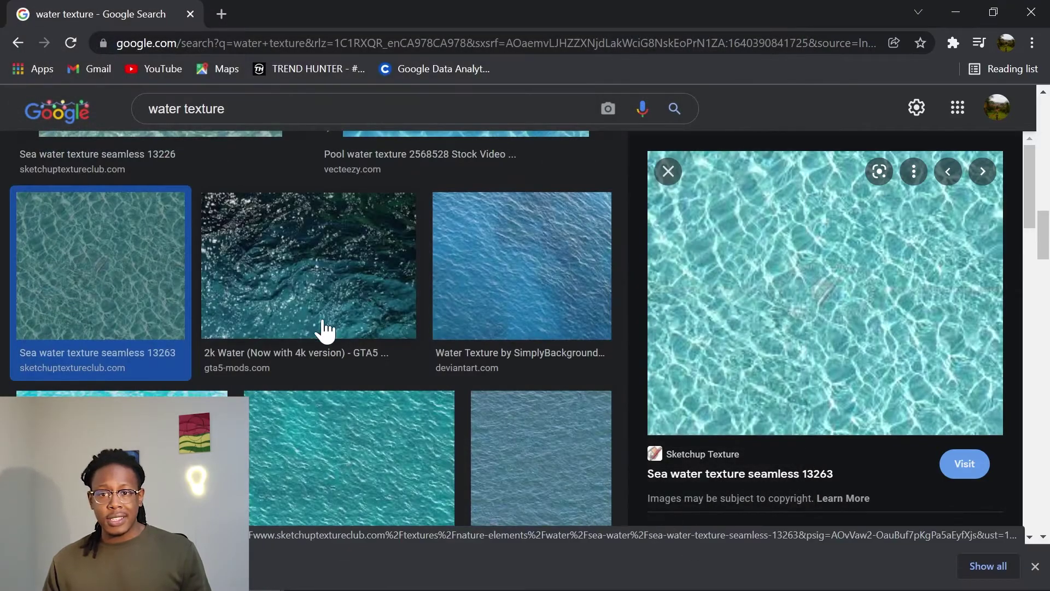
Switch back to Spline and upload the water-texture-600x400 image from the Desktop as the Pool water disc's texture.
{"action": "left_click", "coordinate": [955, 12]}
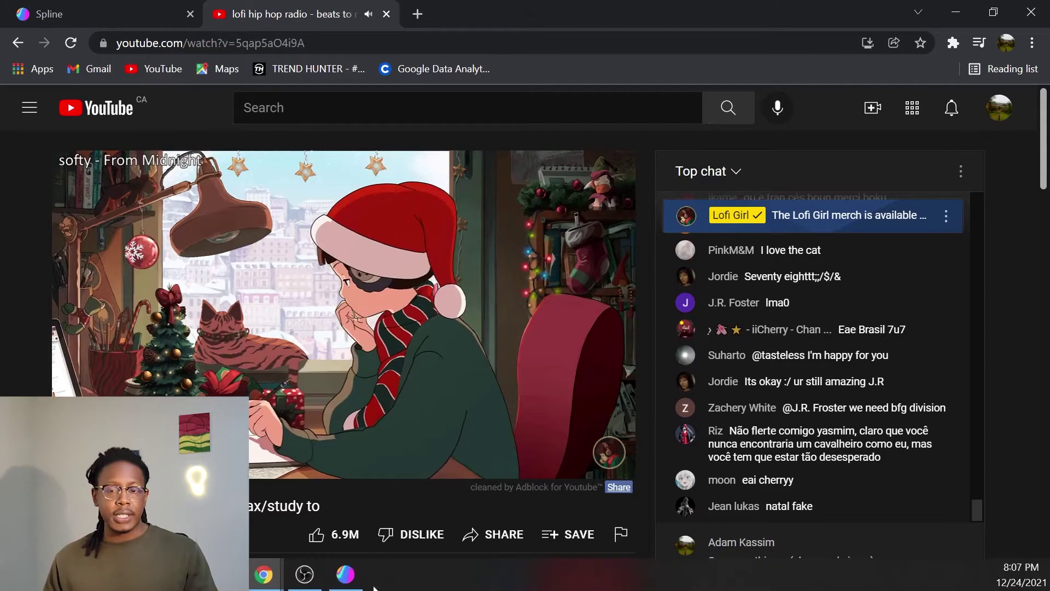
{"action": "left_click", "coordinate": [346, 574]}
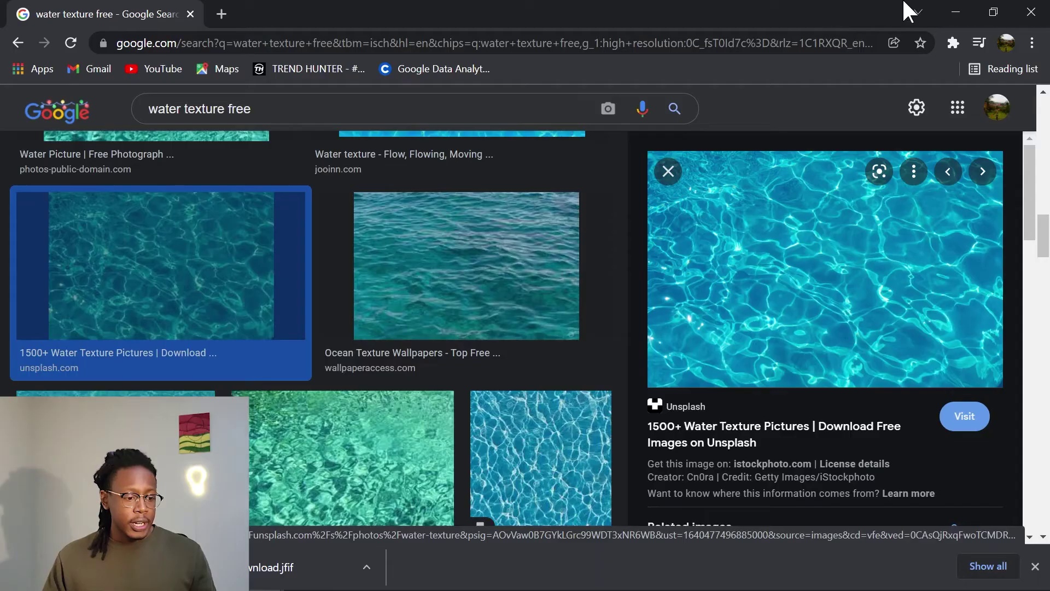
{"action": "left_click", "coordinate": [955, 12]}
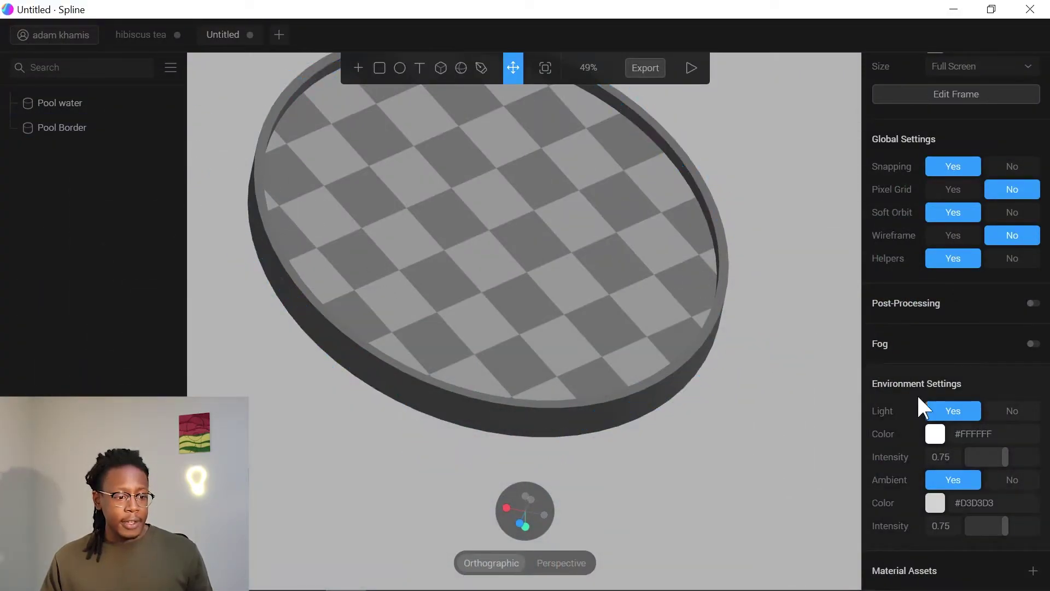
{"action": "left_click", "coordinate": [628, 284]}
{"action": "scroll", "coordinate": [938, 472], "scroll_direction": "down", "scroll_amount": 5}
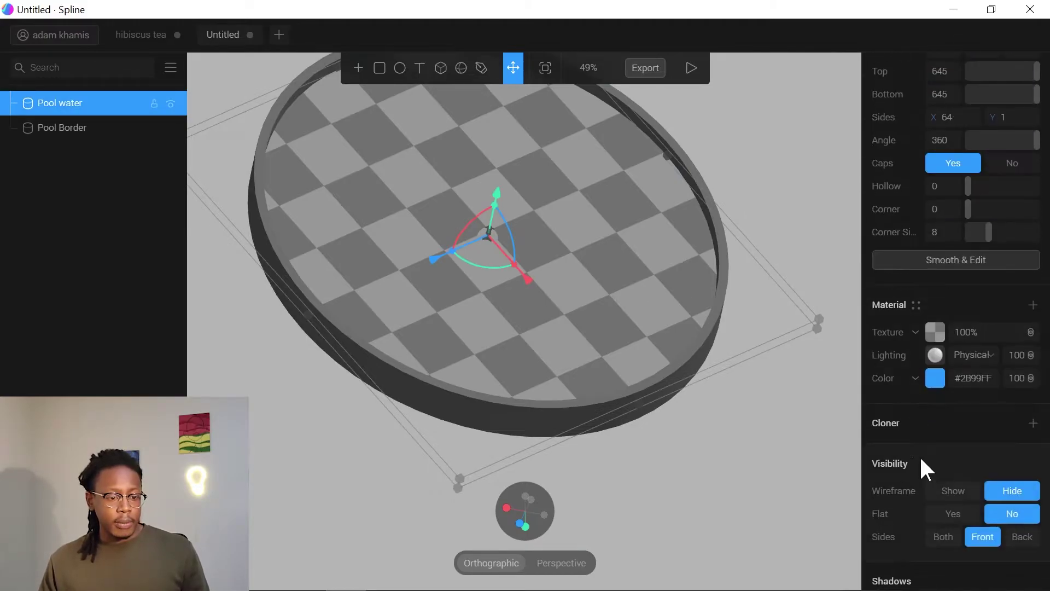
{"action": "left_click", "coordinate": [935, 331]}
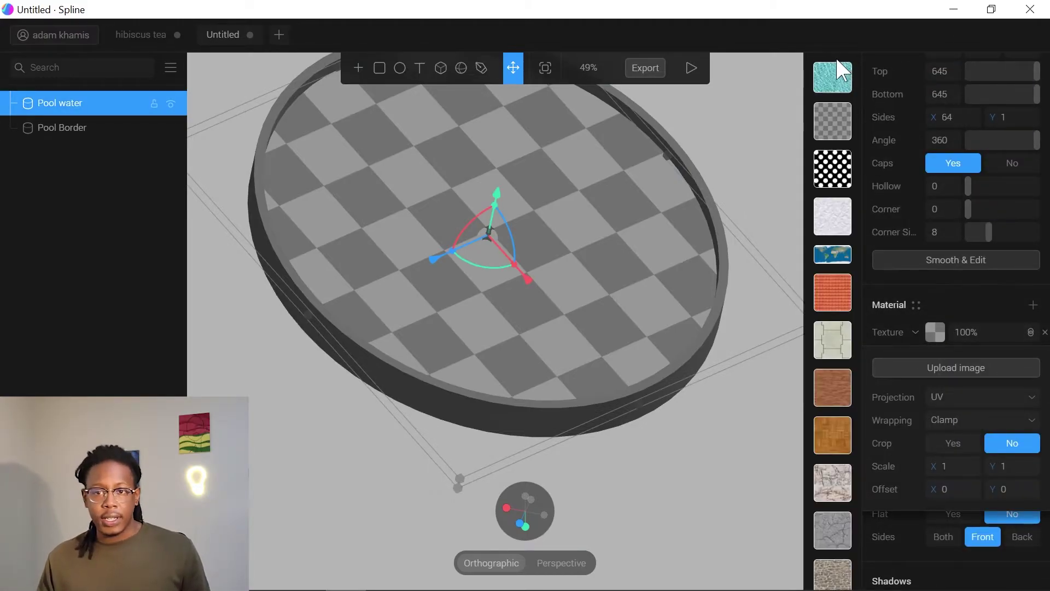
{"action": "left_click", "coordinate": [945, 364]}
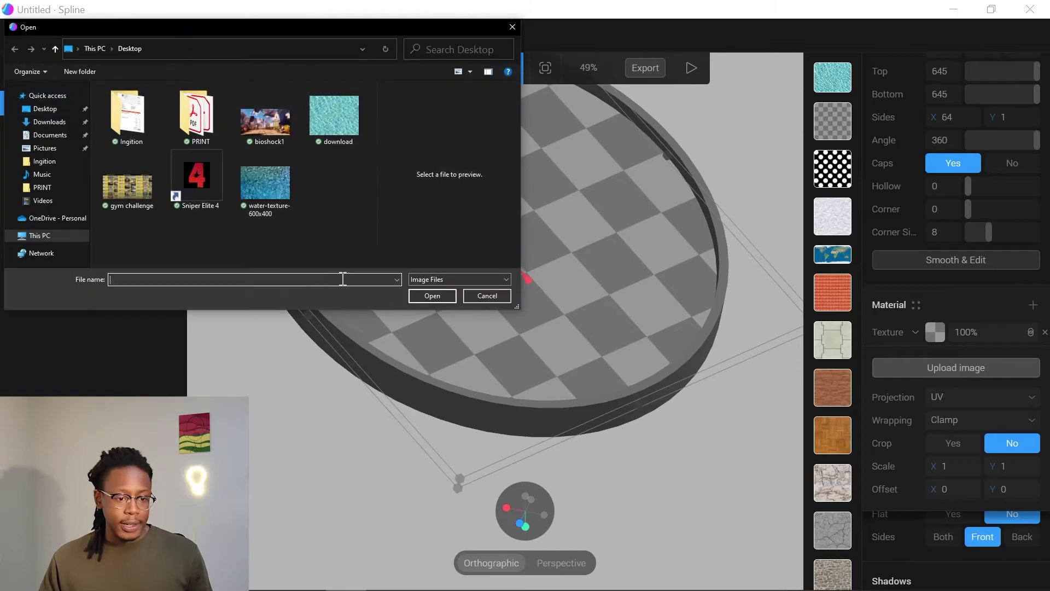
{"action": "left_click", "coordinate": [270, 187]}
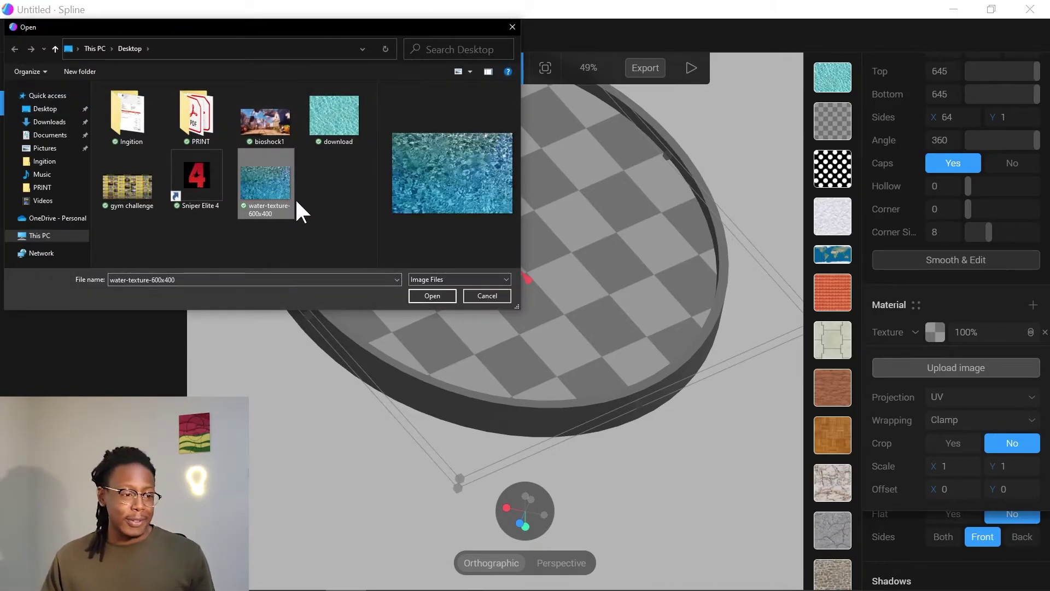
{"action": "left_click", "coordinate": [334, 112]}
{"action": "left_click", "coordinate": [273, 189]}
{"action": "left_click", "coordinate": [429, 296]}
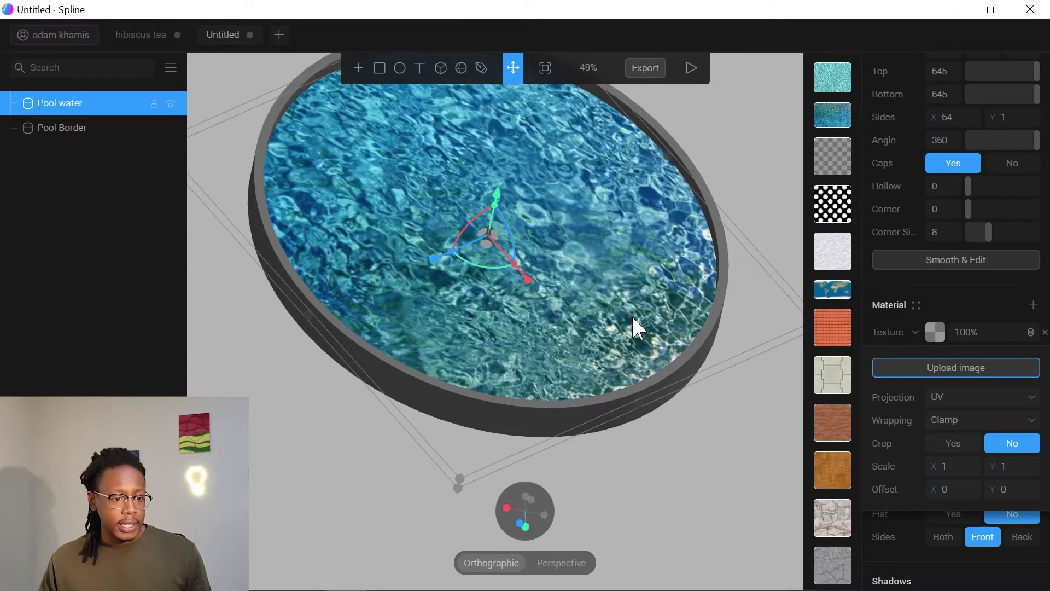
Try the Planar, Spherical and Cylindrical projections on the water texture and return it to UV.
{"action": "left_click", "coordinate": [948, 395]}
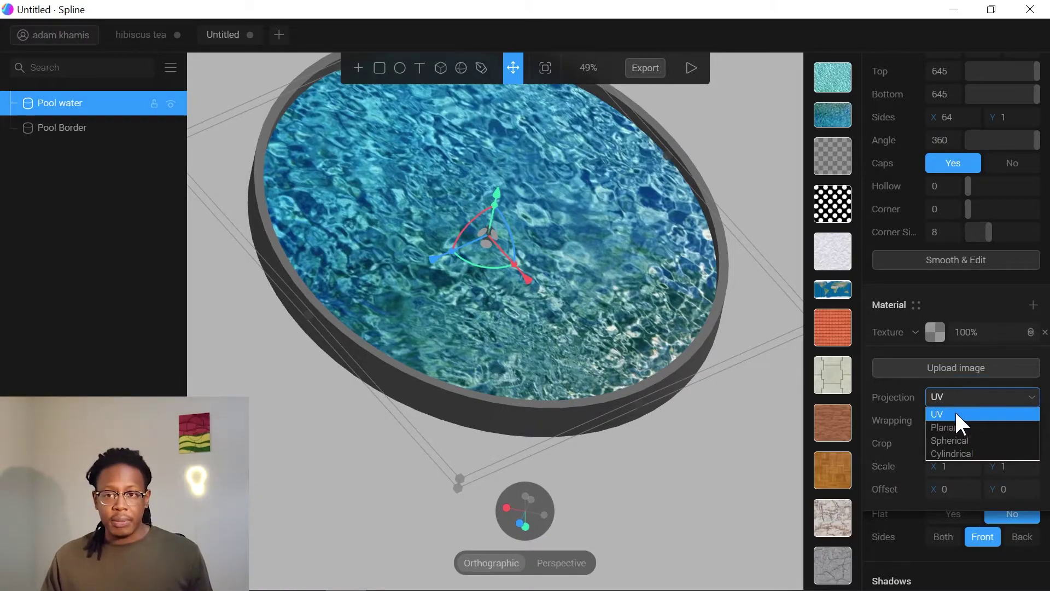
{"action": "left_click", "coordinate": [956, 426]}
{"action": "left_click", "coordinate": [950, 391]}
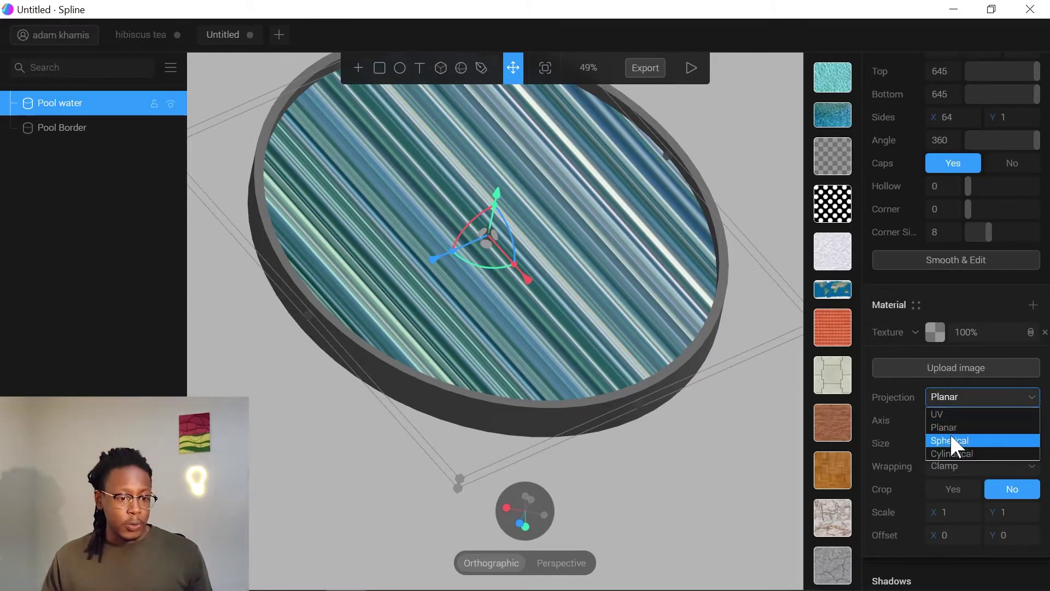
{"action": "left_click", "coordinate": [951, 437]}
{"action": "left_click", "coordinate": [956, 395]}
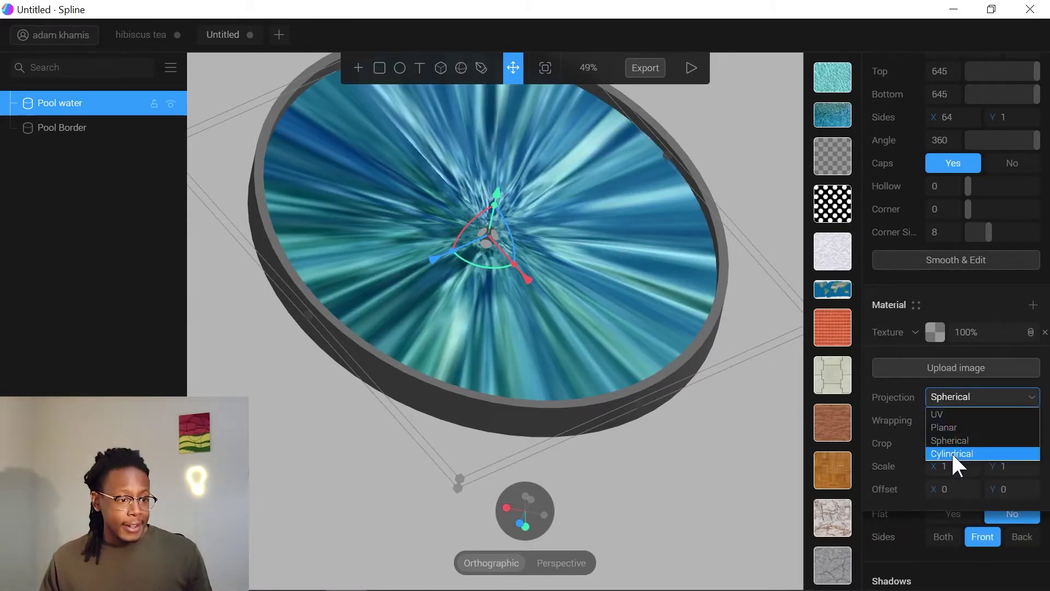
{"action": "left_click", "coordinate": [951, 453]}
{"action": "left_click", "coordinate": [953, 399]}
{"action": "left_click", "coordinate": [952, 426]}
{"action": "left_click", "coordinate": [951, 396]}
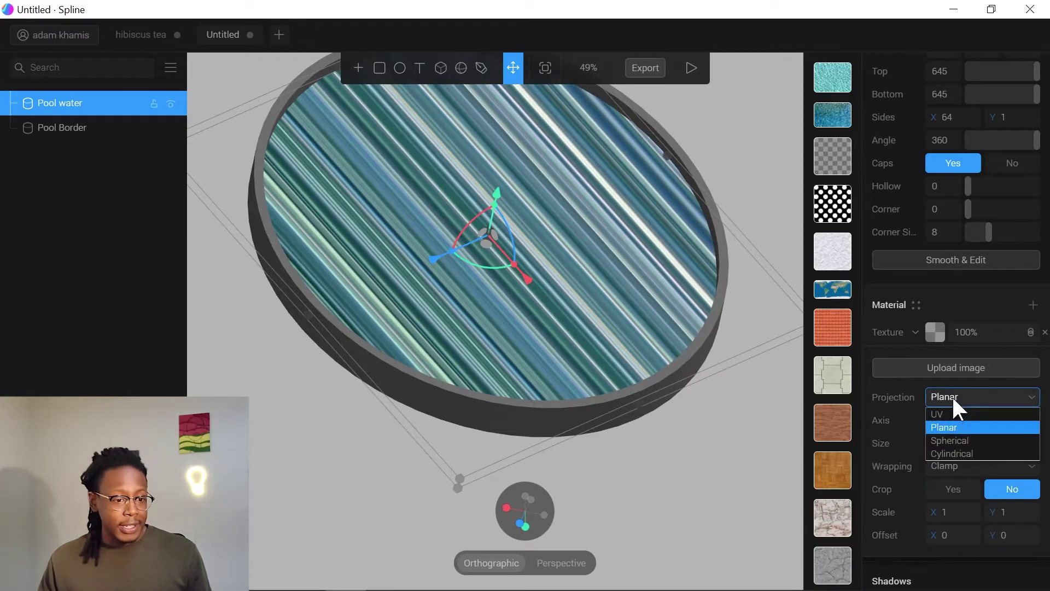
{"action": "left_click", "coordinate": [946, 414]}
Try the other wrapping modes on the water texture and return it to Clamp.
{"action": "left_click", "coordinate": [946, 421]}
{"action": "left_click", "coordinate": [946, 449]}
{"action": "left_click", "coordinate": [946, 420]}
{"action": "left_click", "coordinate": [953, 463]}
{"action": "left_click", "coordinate": [953, 420]}
{"action": "left_click", "coordinate": [952, 437]}
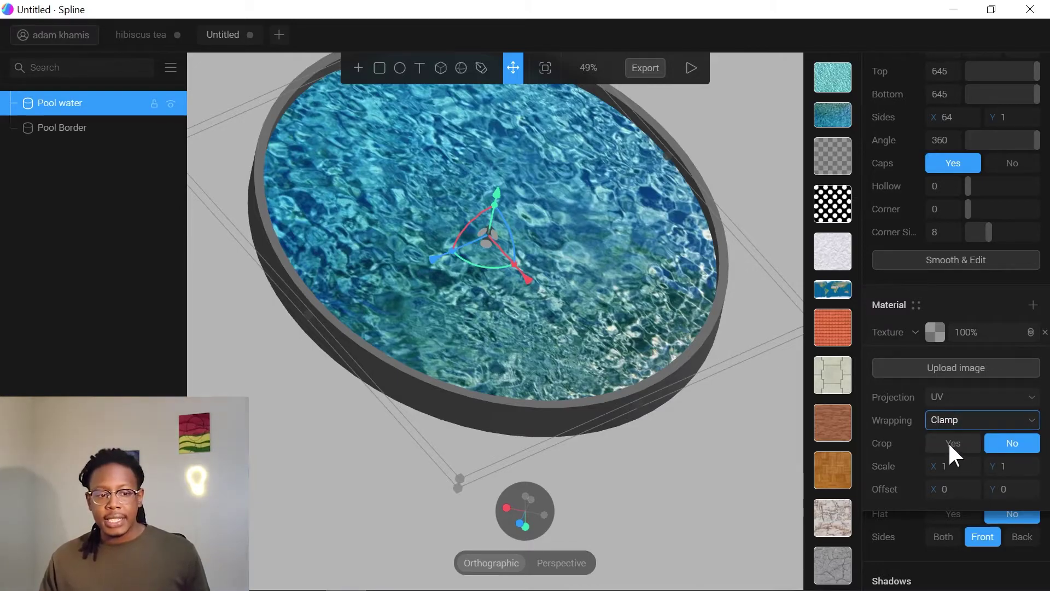
Set the water texture's X scale to 1.05 and its X offset to 0.09.
{"action": "left_click", "coordinate": [947, 441]}
{"action": "left_click", "coordinate": [998, 440]}
{"action": "mouse_move", "coordinate": [932, 466]}
{"action": "left_mouse_down"}
{"action": "mouse_move", "coordinate": [946, 466]}
{"action": "mouse_move", "coordinate": [925, 466]}
{"action": "mouse_move", "coordinate": [936, 466]}
{"action": "left_mouse_up"}
{"action": "left_click", "coordinate": [748, 411]}
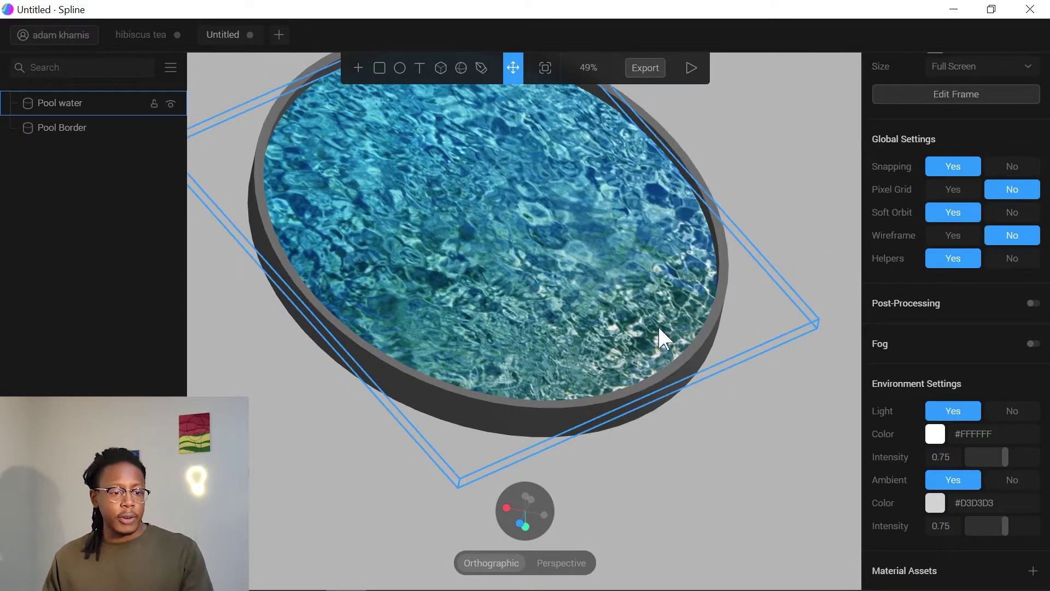
{"action": "left_click", "coordinate": [606, 306]}
{"action": "scroll", "coordinate": [956, 383], "scroll_direction": "down", "scroll_amount": 5}
{"action": "mouse_move", "coordinate": [941, 489]}
{"action": "left_mouse_down"}
{"action": "mouse_move", "coordinate": [961, 489]}
{"action": "mouse_move", "coordinate": [902, 489]}
{"action": "mouse_move", "coordinate": [938, 489]}
{"action": "left_mouse_up"}
Set the water texture's wrapping to Mirror with cropping off, and offset it to X 0.65, Y 0.31.
{"action": "left_click", "coordinate": [962, 397]}
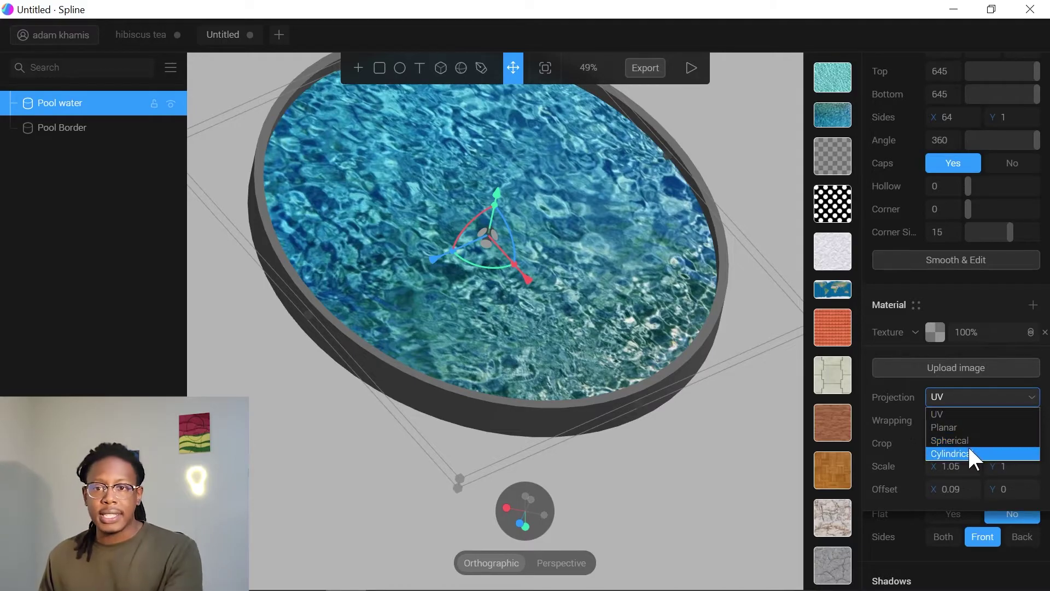
{"action": "left_click", "coordinate": [962, 414]}
{"action": "left_click", "coordinate": [964, 420]}
{"action": "left_click", "coordinate": [958, 462]}
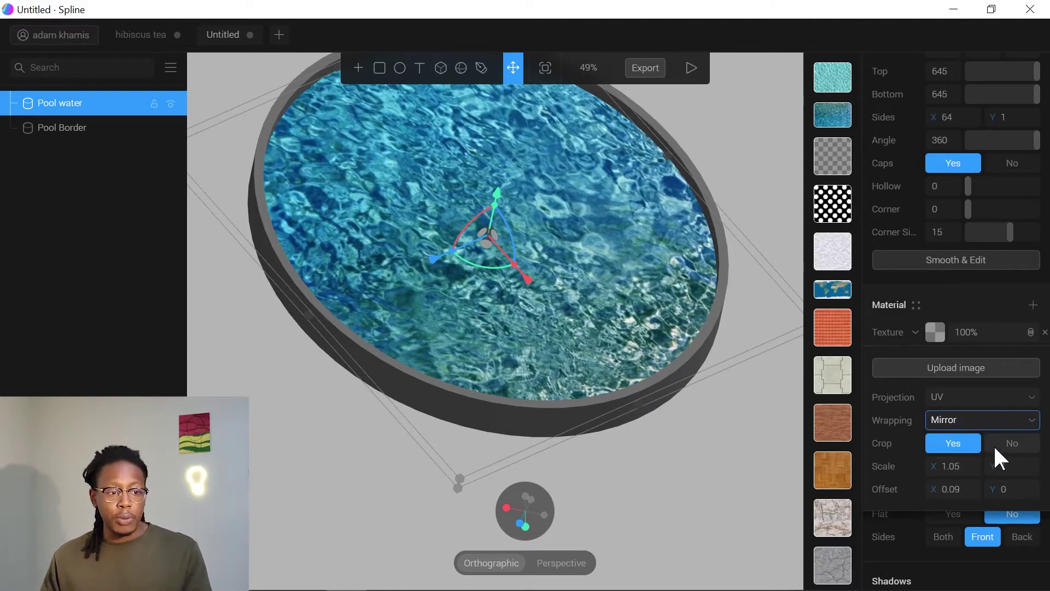
{"action": "left_click", "coordinate": [995, 447]}
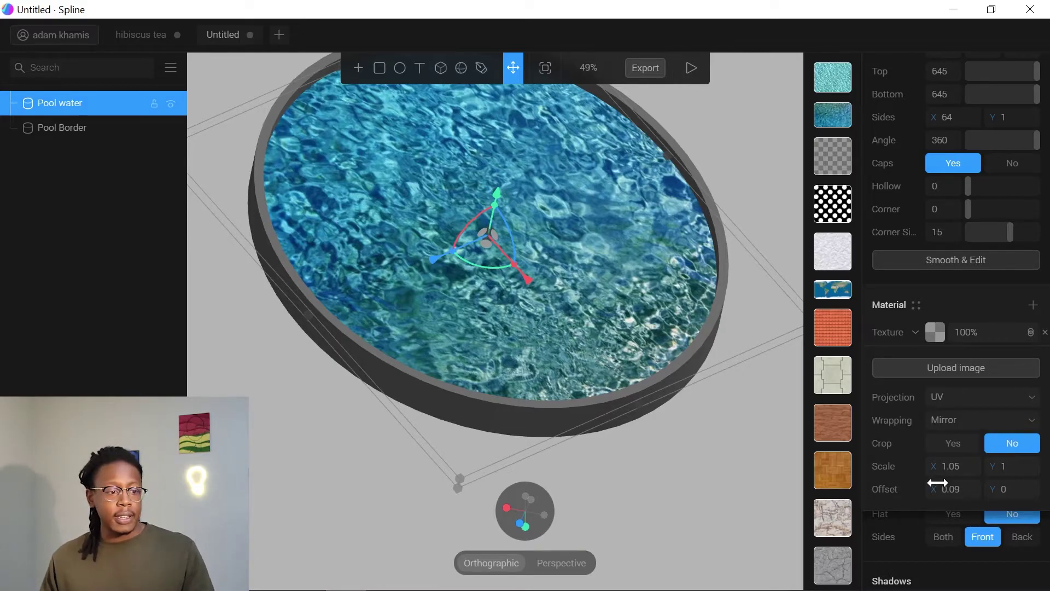
{"action": "left_click_drag", "start_coordinate": [935, 487], "coordinate": [970, 373]}
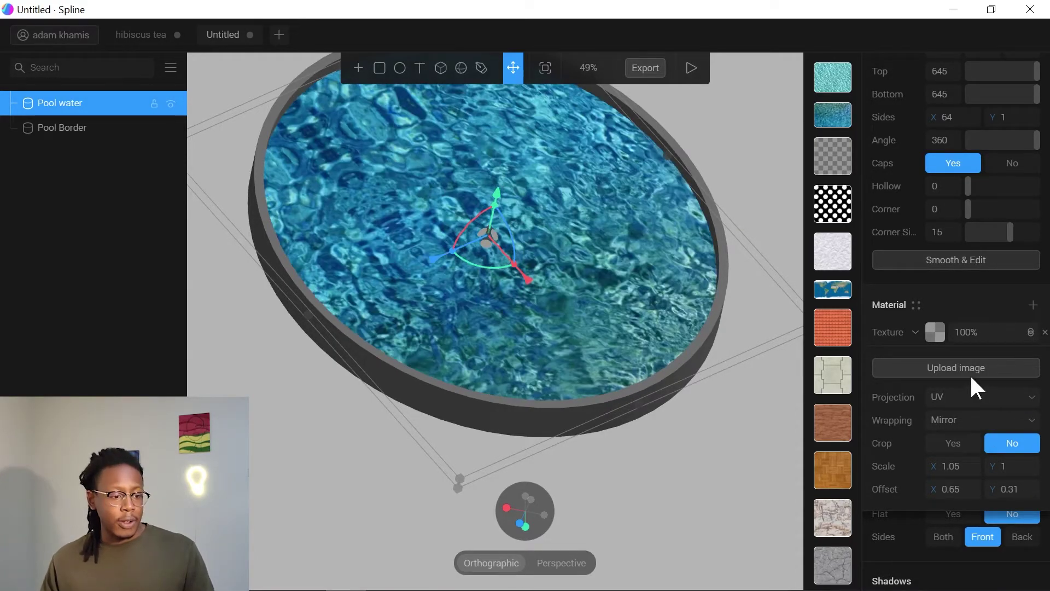
{"action": "left_click", "coordinate": [1003, 310]}
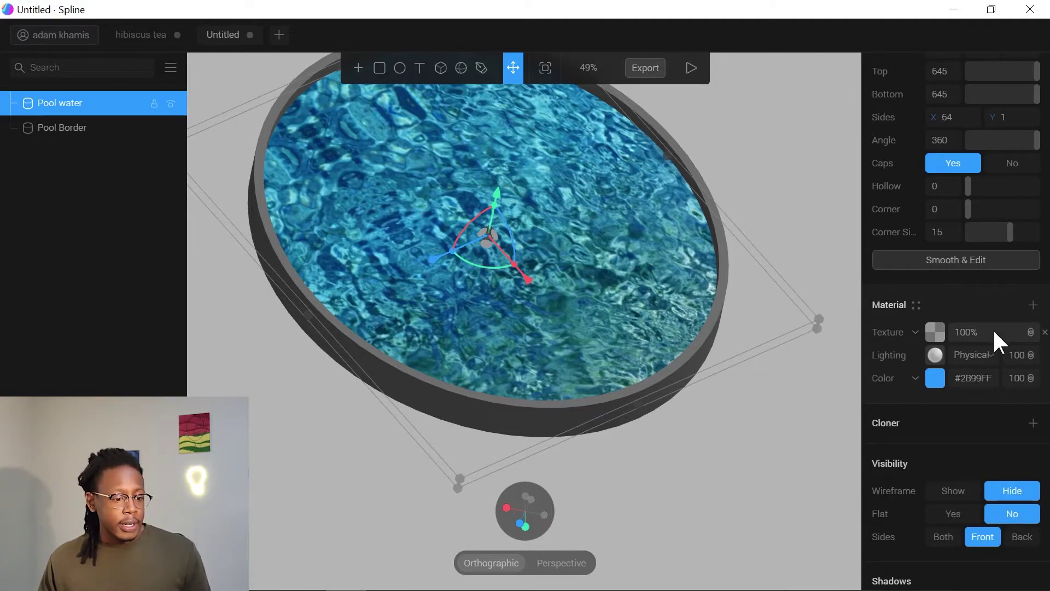
Add a Displace layer above the texture in the Pool water disc's material.
{"action": "left_click", "coordinate": [1034, 306]}
{"action": "left_click", "coordinate": [916, 334]}
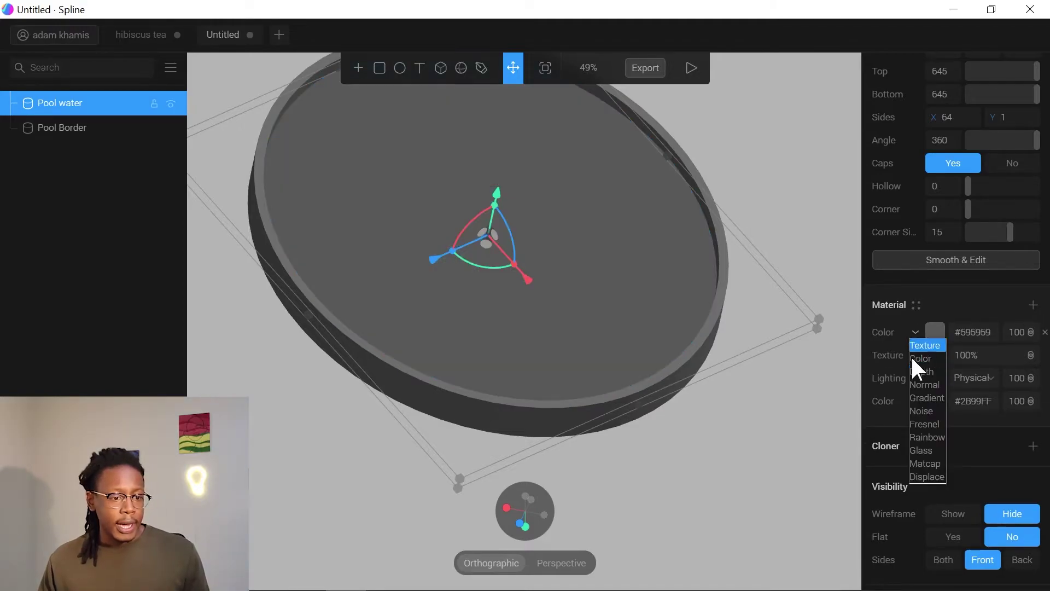
{"action": "left_click", "coordinate": [919, 468]}
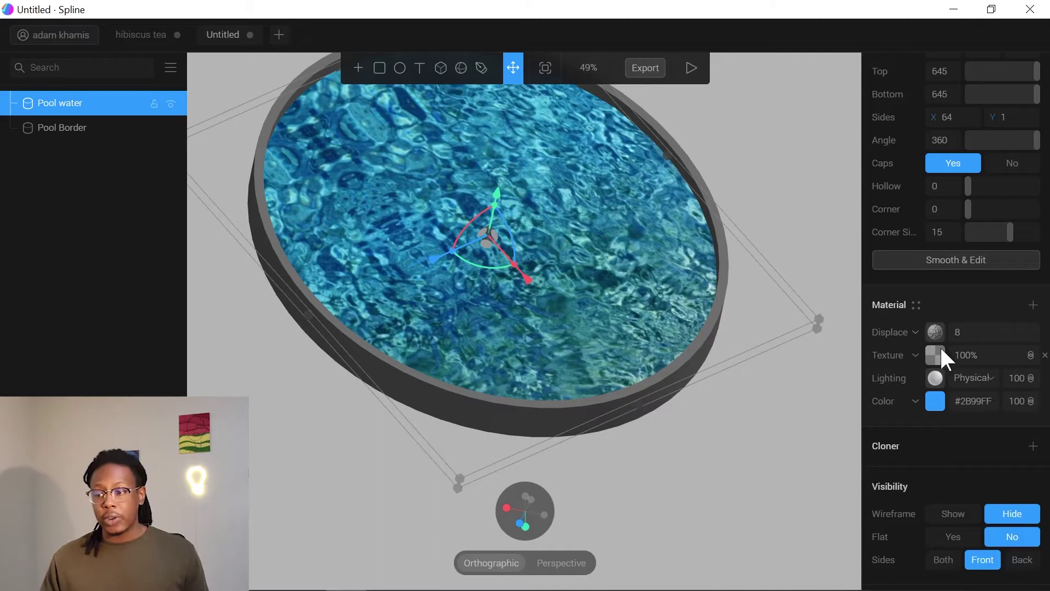
Add a second state to the Pool water disc alongside its base state.
{"action": "scroll", "coordinate": [1038, 154], "scroll_direction": "up", "scroll_amount": 6}
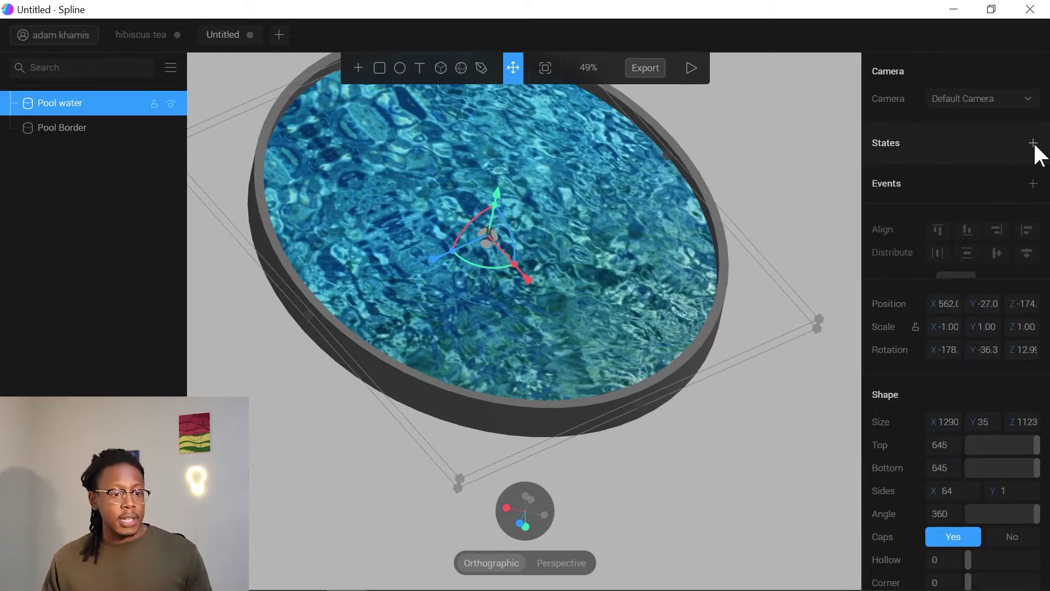
{"action": "left_click", "coordinate": [1006, 99]}
{"action": "left_click", "coordinate": [1005, 99]}
{"action": "left_click", "coordinate": [1032, 145]}
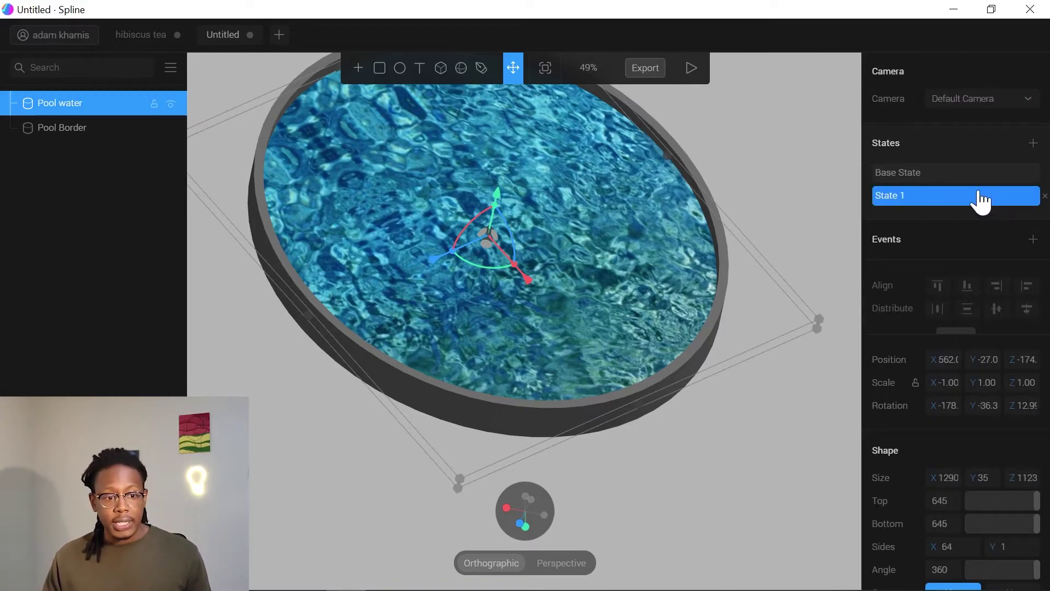
Add an event of type Start to the Pool water disc, targeting its new state.
{"action": "left_click", "coordinate": [1033, 240]}
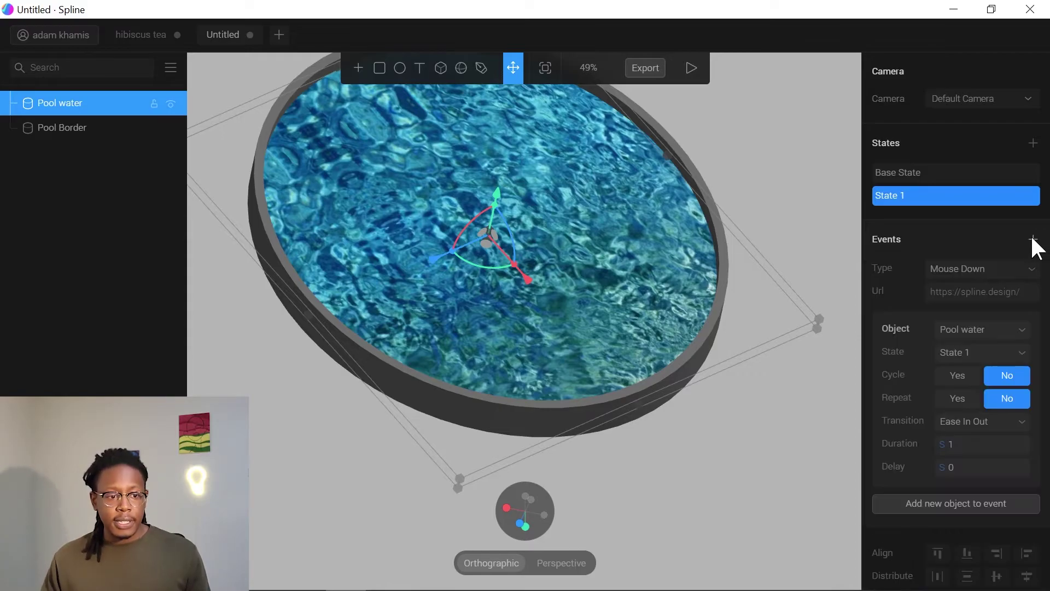
{"action": "left_click", "coordinate": [986, 264]}
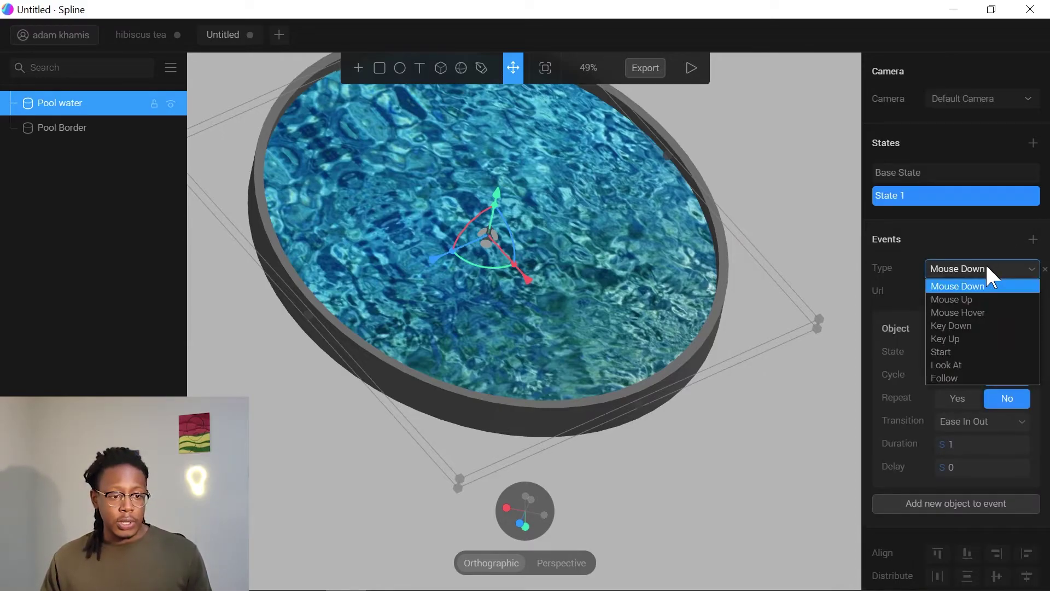
{"action": "left_click", "coordinate": [967, 350]}
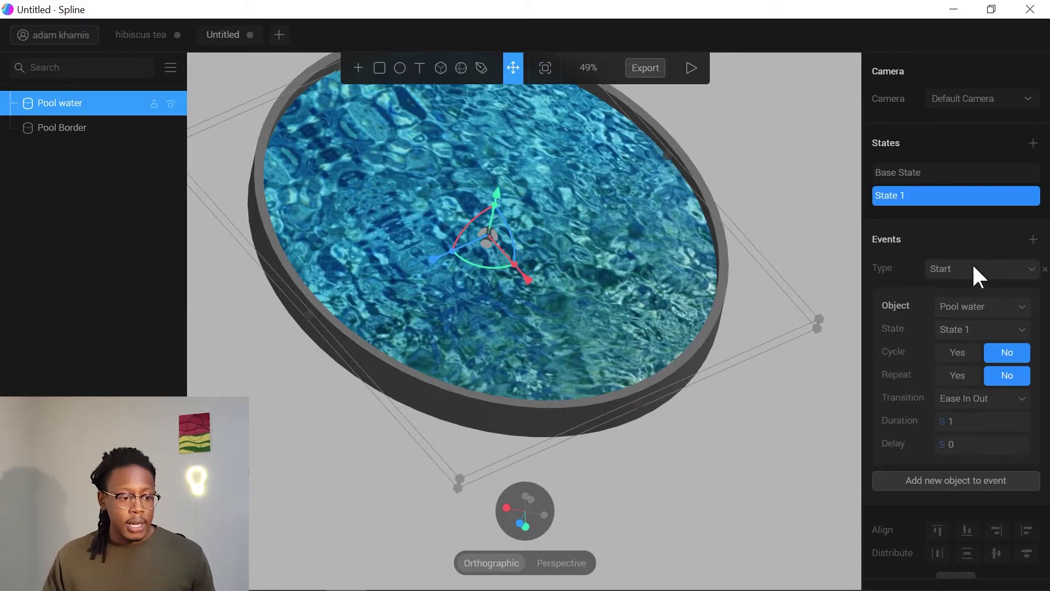
{"action": "scroll", "coordinate": [966, 286], "scroll_direction": "down", "scroll_amount": 3}
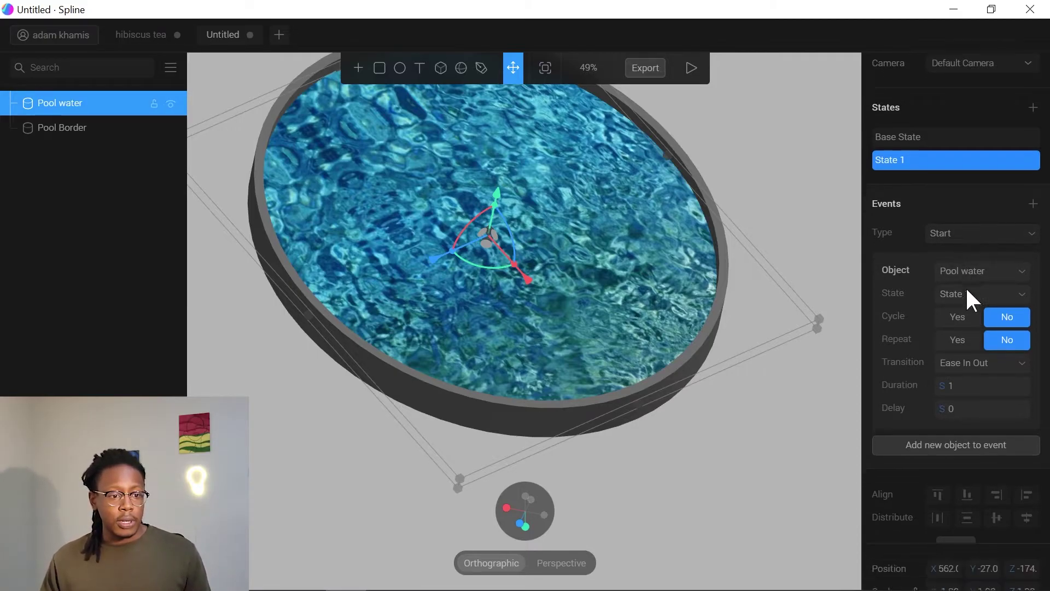
Turn on cycle, rewind and repeat for the Pool water disc's Start event, and set its duration to 10 seconds.
{"action": "left_click", "coordinate": [987, 225]}
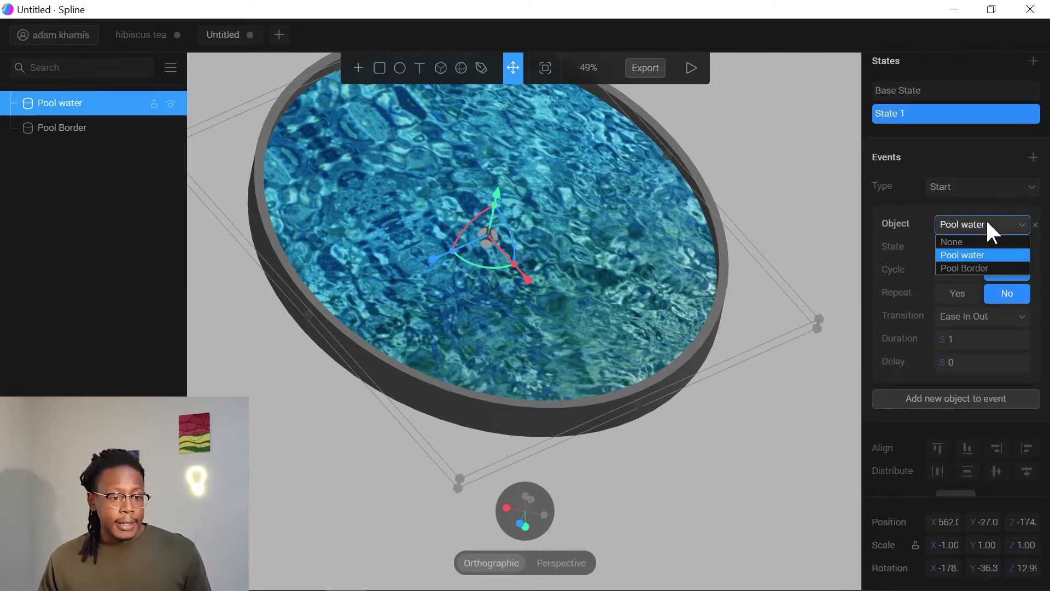
{"action": "left_click", "coordinate": [986, 219]}
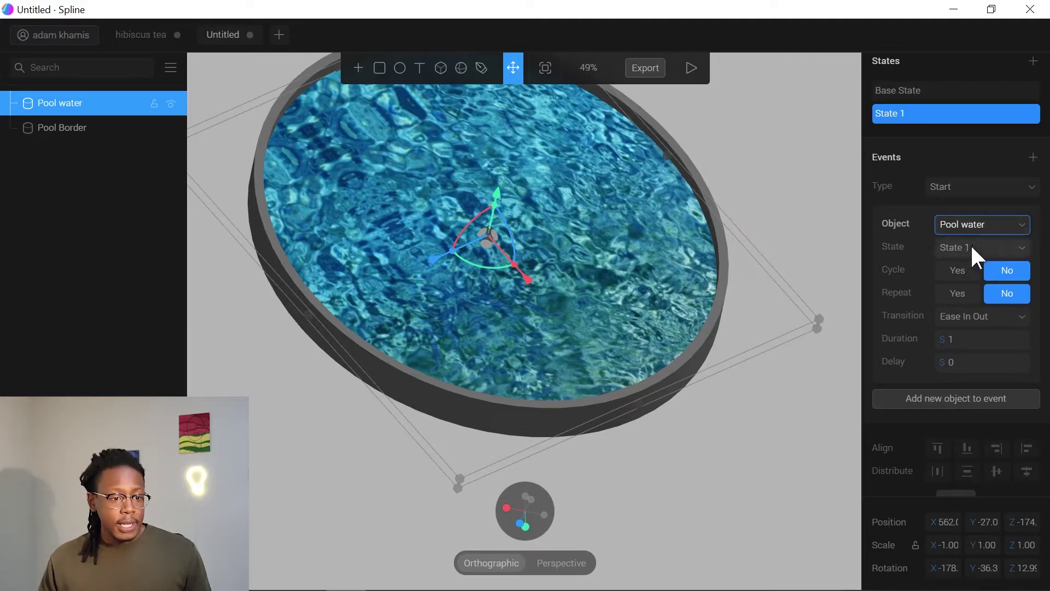
{"action": "left_click", "coordinate": [969, 275]}
{"action": "left_click", "coordinate": [963, 292]}
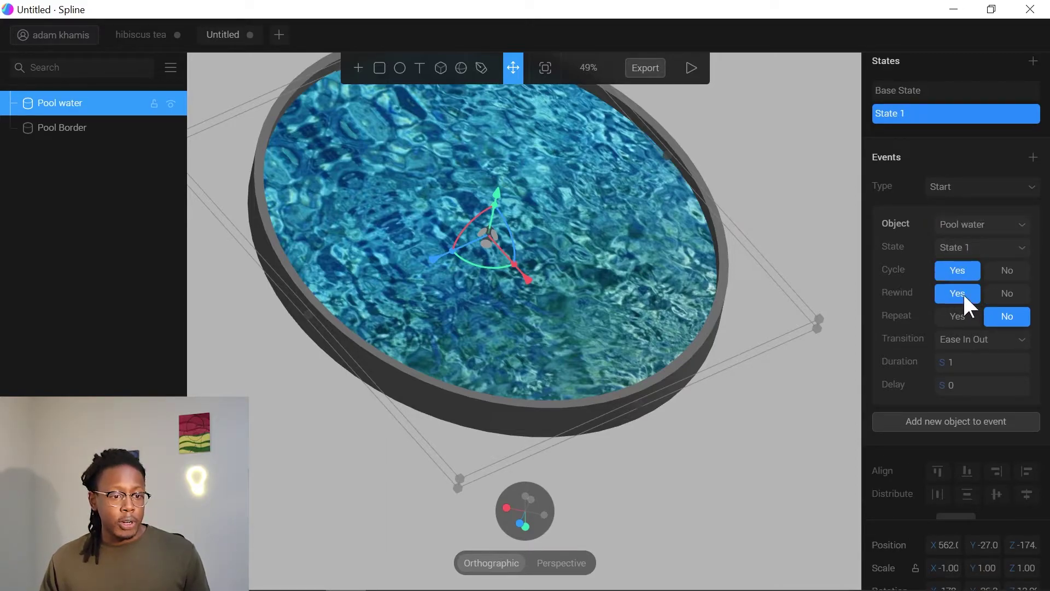
{"action": "left_click", "coordinate": [967, 315]}
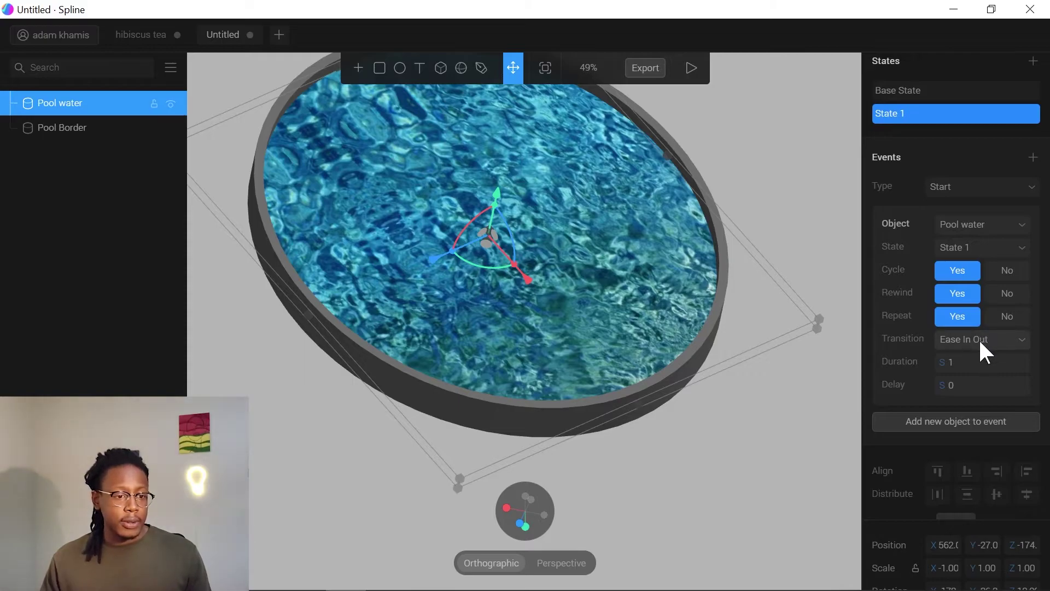
{"action": "left_click", "coordinate": [946, 361]}
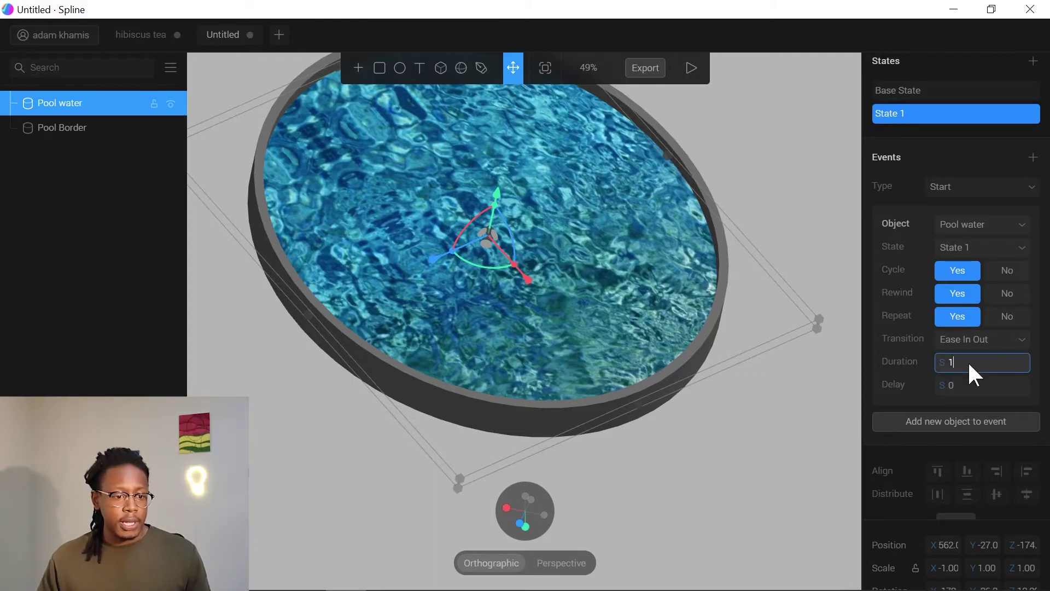
{"action": "type", "text": "0"}
{"action": "key", "text": "Return"}
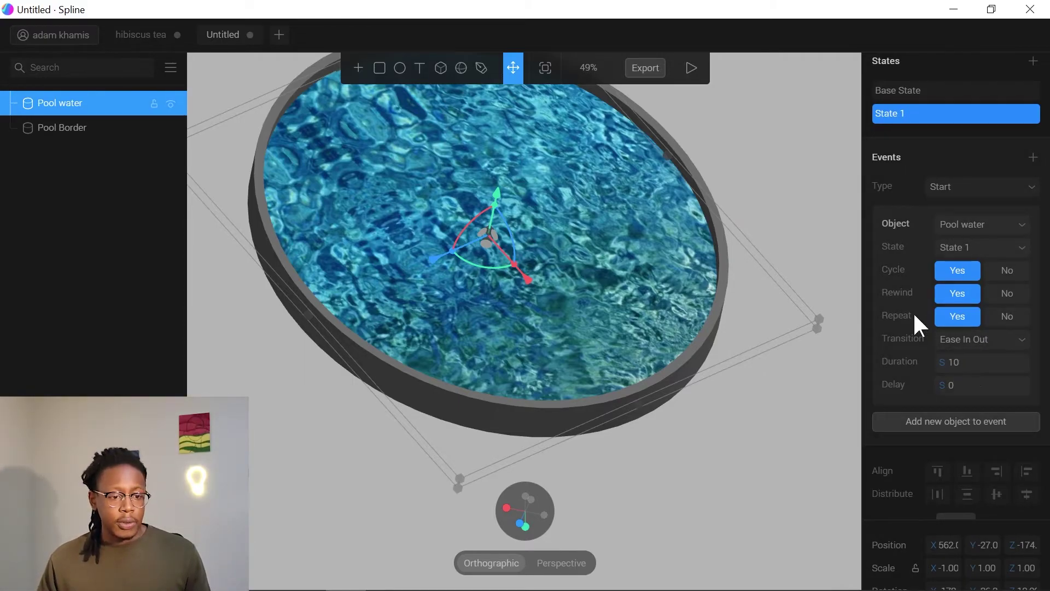
Set the offset of the Displace layer in State 1 of the Pool water disc to 500 on X, Y and Z.
{"action": "scroll", "coordinate": [913, 310], "scroll_direction": "down", "scroll_amount": 8}
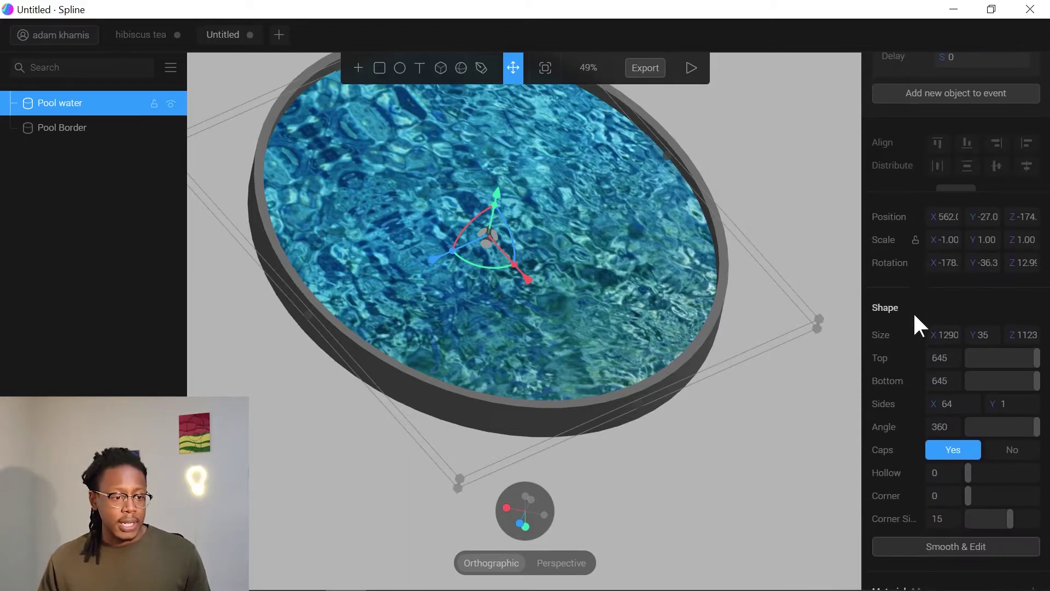
{"action": "scroll", "coordinate": [914, 320], "scroll_direction": "down", "scroll_amount": 5}
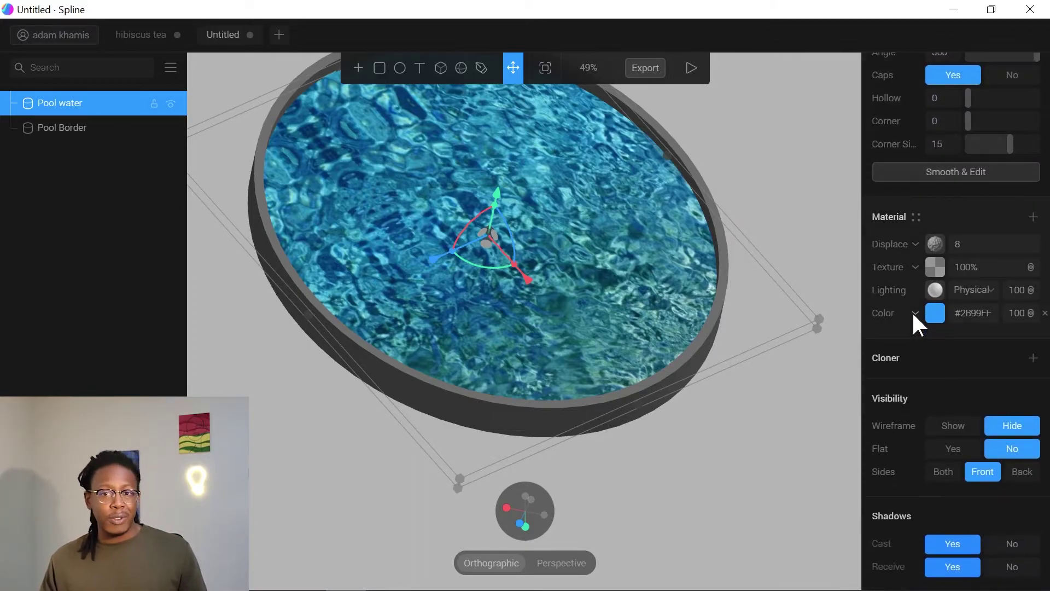
{"action": "left_click", "coordinate": [935, 244]}
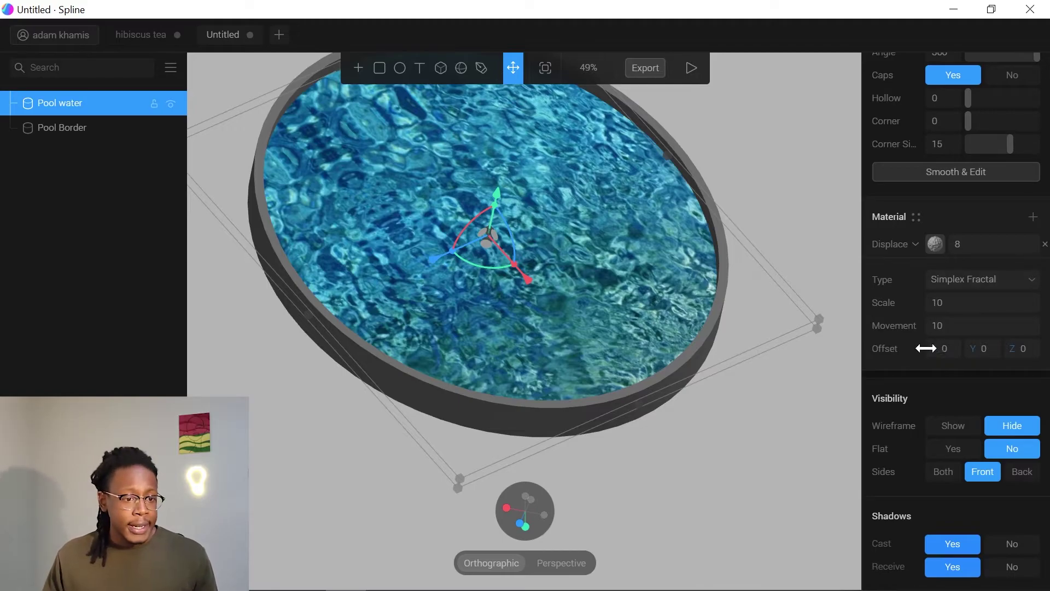
{"action": "left_click_drag", "start_coordinate": [928, 350], "coordinate": [240, 350]}
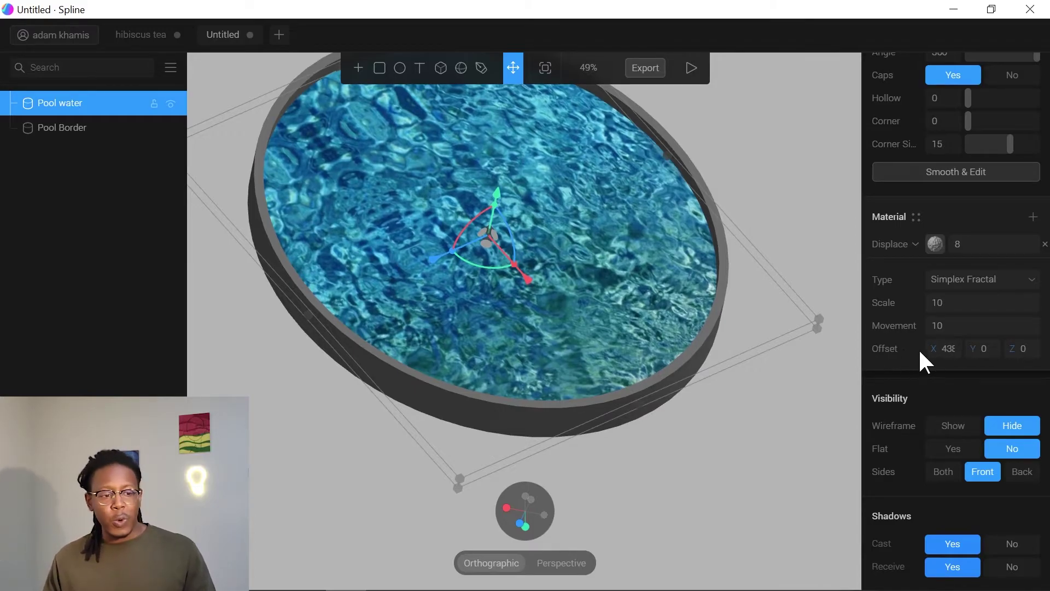
{"action": "left_click_drag", "start_coordinate": [928, 350], "coordinate": [969, 350]}
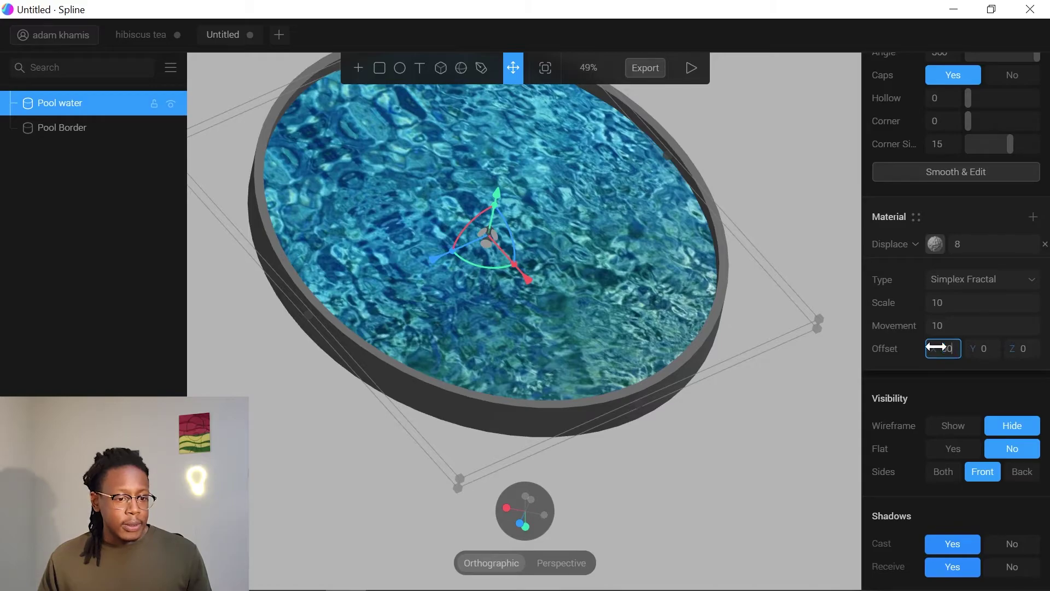
{"action": "left_click", "coordinate": [968, 346]}
{"action": "type", "text": "100"}
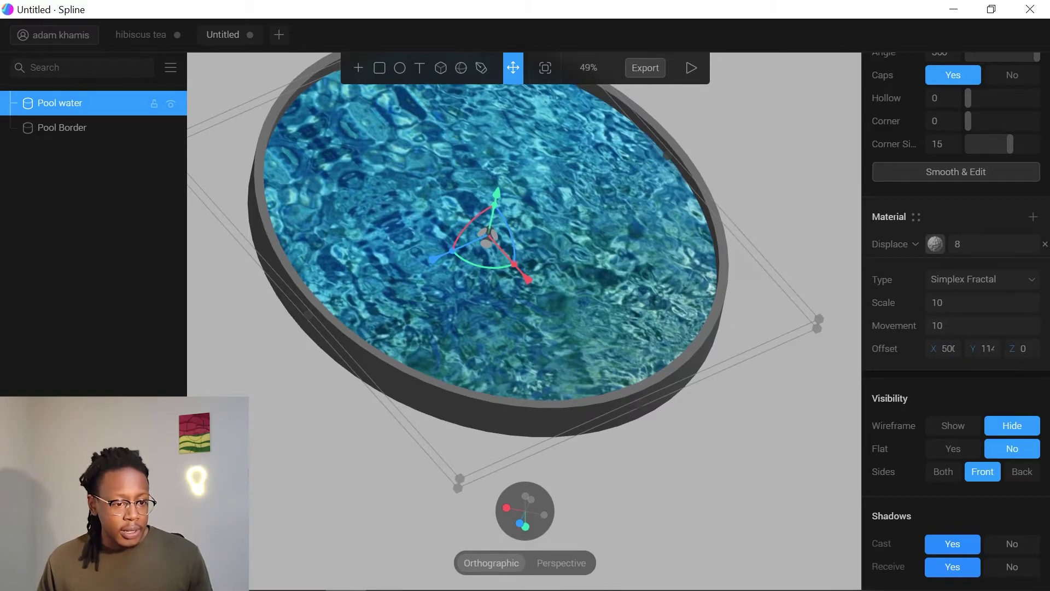
{"action": "left_click_drag", "start_coordinate": [972, 348], "coordinate": [960, 347]}
{"action": "left_click", "coordinate": [985, 350]}
{"action": "type", "text": "500"}
{"action": "key", "text": "Return"}
{"action": "left_click_drag", "start_coordinate": [1009, 350], "coordinate": [1024, 356]}
{"action": "left_click", "coordinate": [1024, 350]}
{"action": "type", "text": "500"}
{"action": "key", "text": "Return"}
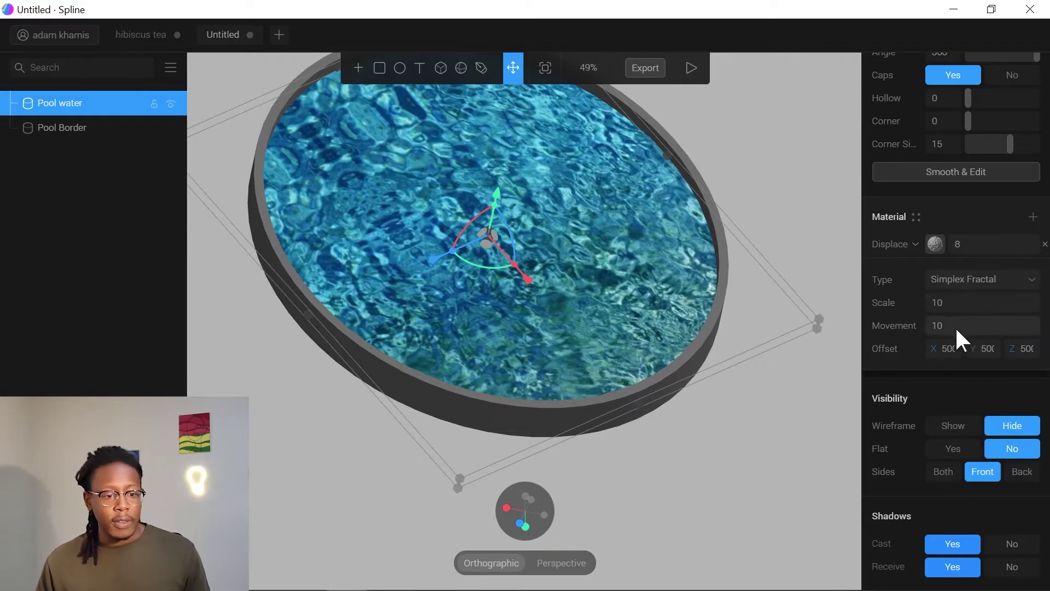
Set the Displace layer's strength to 10 in State 1 of the Pool water disc.
{"action": "left_click", "coordinate": [934, 244]}
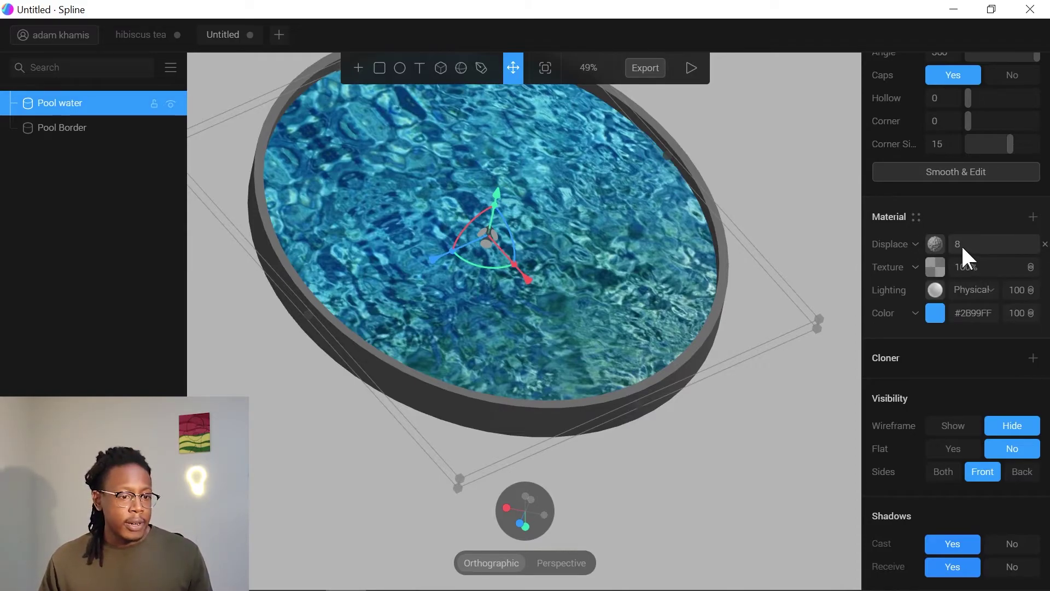
{"action": "mouse_move", "coordinate": [951, 244]}
{"action": "left_mouse_down"}
{"action": "mouse_move", "coordinate": [990, 245]}
{"action": "mouse_move", "coordinate": [956, 240]}
{"action": "left_mouse_up"}
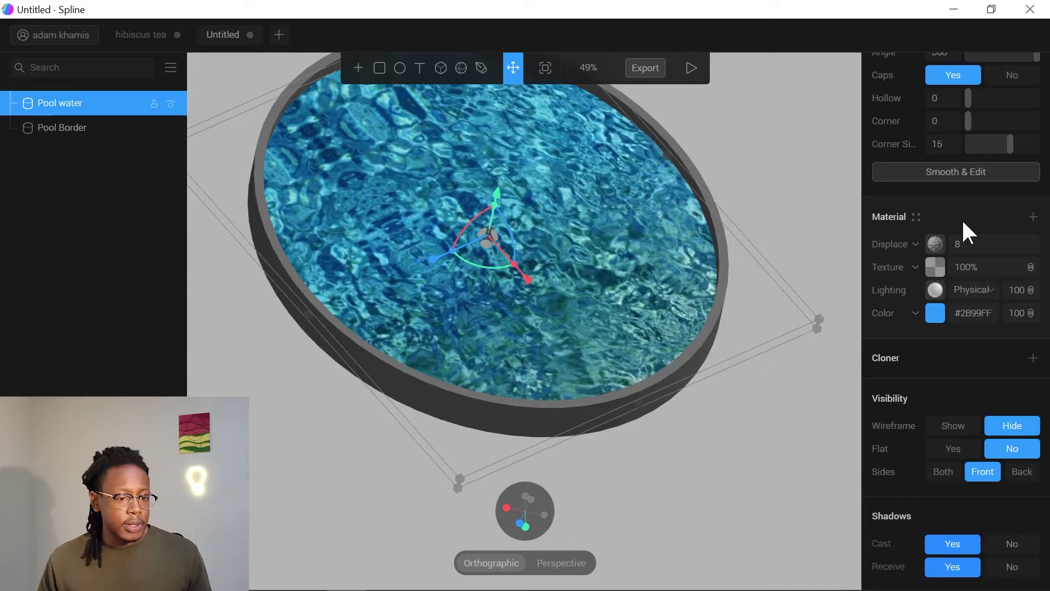
{"action": "left_click", "coordinate": [956, 241]}
{"action": "type", "text": "10"}
{"action": "key", "text": "Return"}
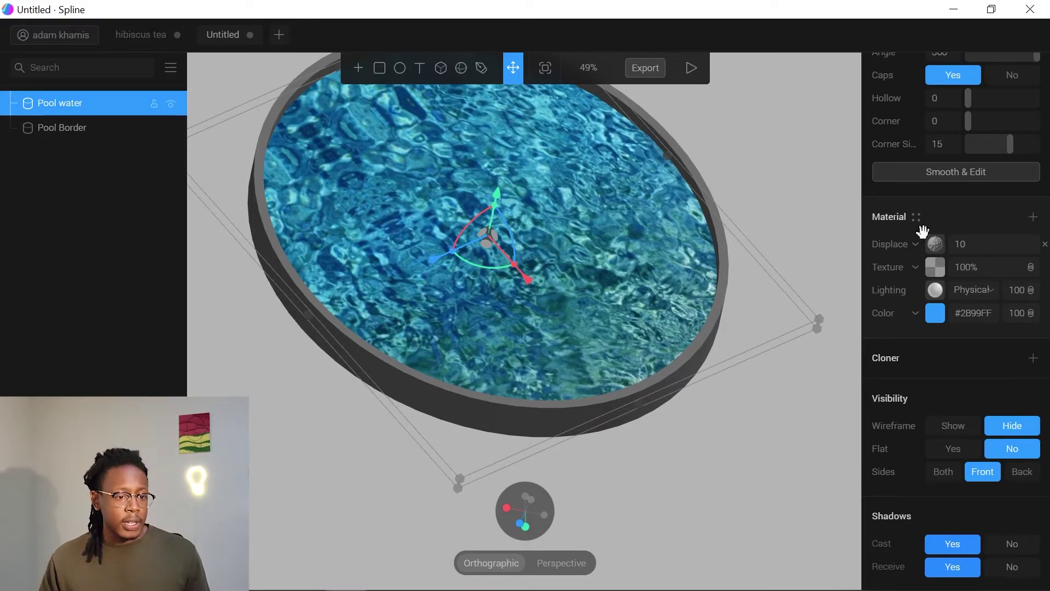
Set the water texture's offset to X 3 and Y 3 in State 1 of the Pool water disc.
{"action": "left_click", "coordinate": [935, 268]}
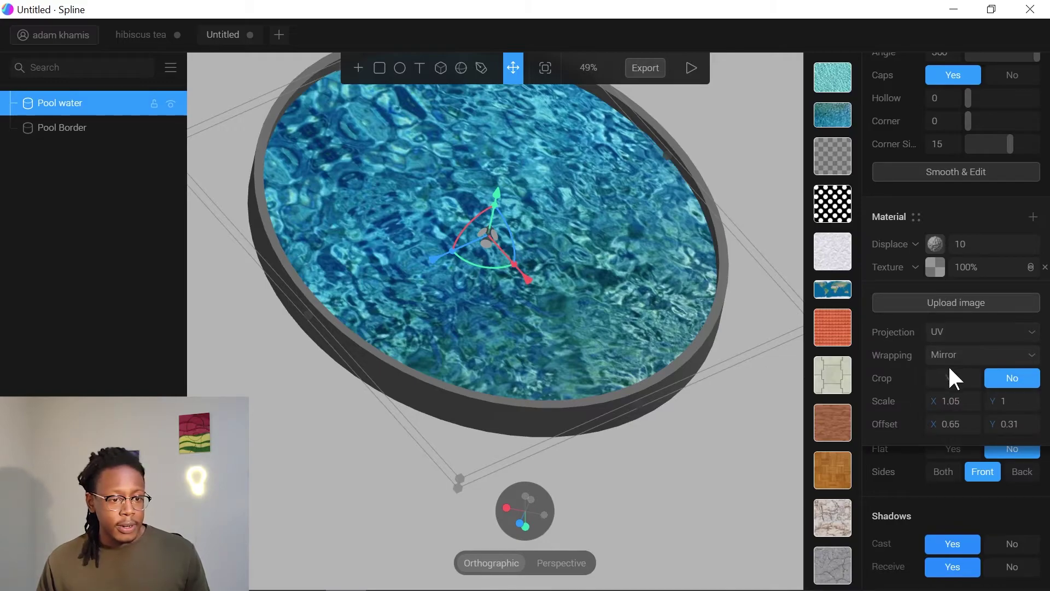
{"action": "mouse_move", "coordinate": [936, 427]}
{"action": "left_mouse_down"}
{"action": "mouse_move", "coordinate": [991, 429]}
{"action": "mouse_move", "coordinate": [921, 435]}
{"action": "left_mouse_up"}
{"action": "left_click", "coordinate": [949, 426]}
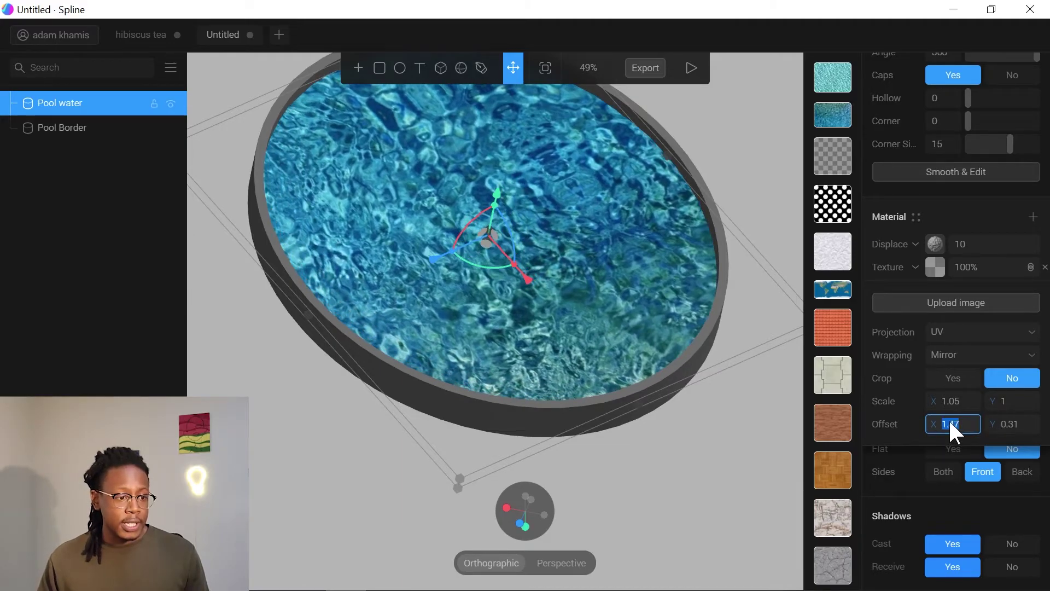
{"action": "left_click", "coordinate": [1004, 422]}
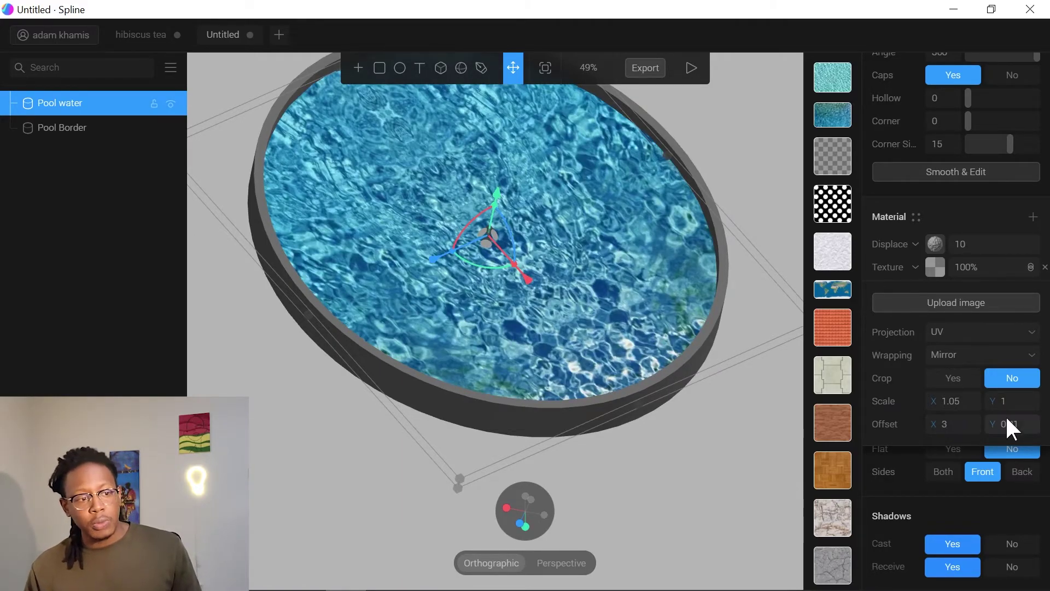
{"action": "type", "text": "3"}
{"action": "key", "text": "Return"}
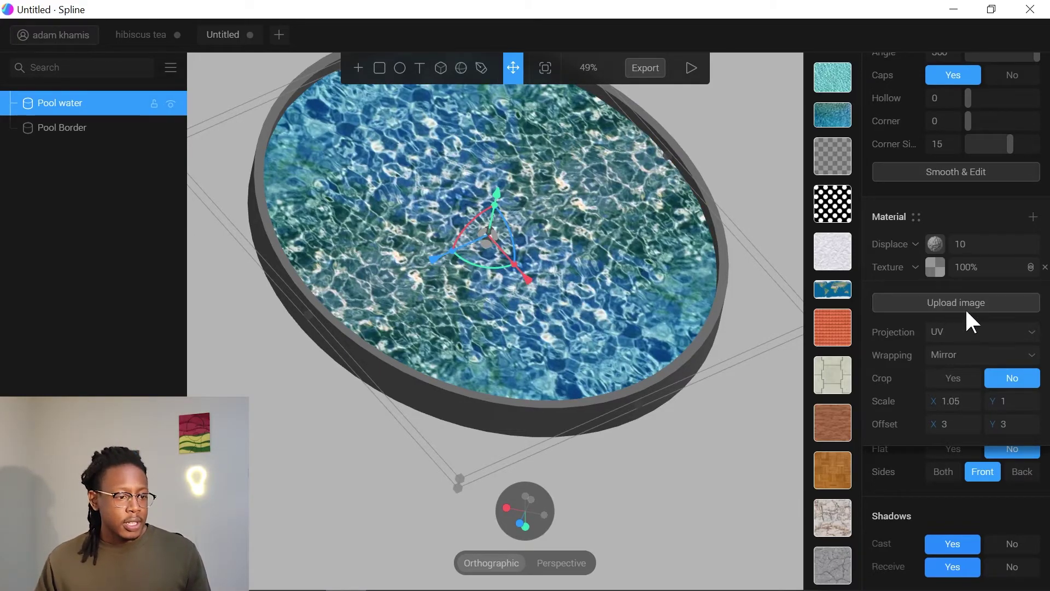
{"action": "left_click", "coordinate": [974, 219]}
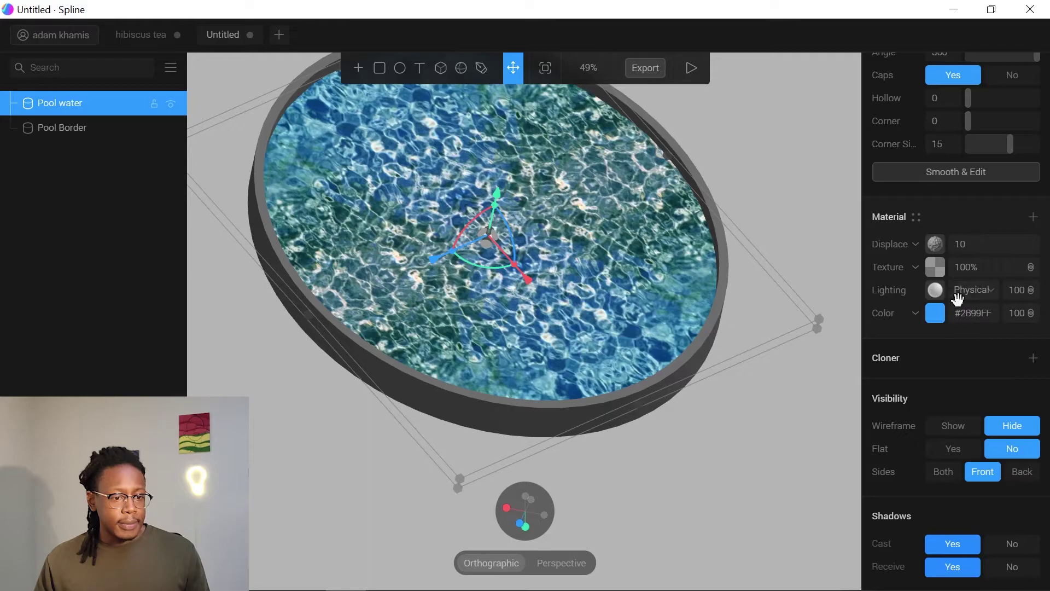
Play the scene to check how the water animates between its states, and leave the preview.
{"action": "scroll", "coordinate": [957, 299], "scroll_direction": "up", "scroll_amount": 6}
{"action": "scroll", "coordinate": [957, 300], "scroll_direction": "up", "scroll_amount": 10}
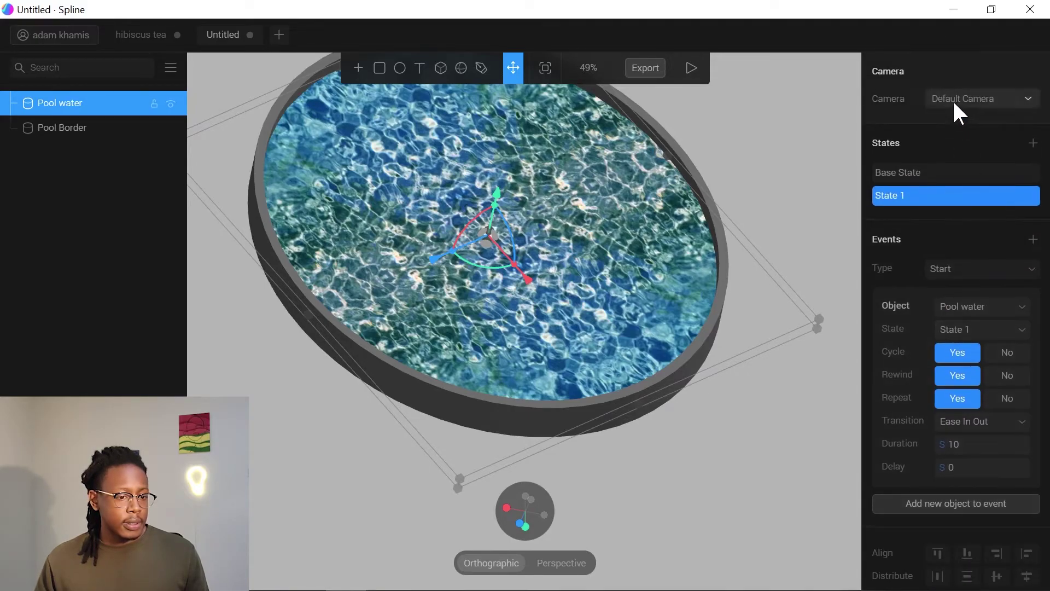
{"action": "left_click", "coordinate": [691, 67]}
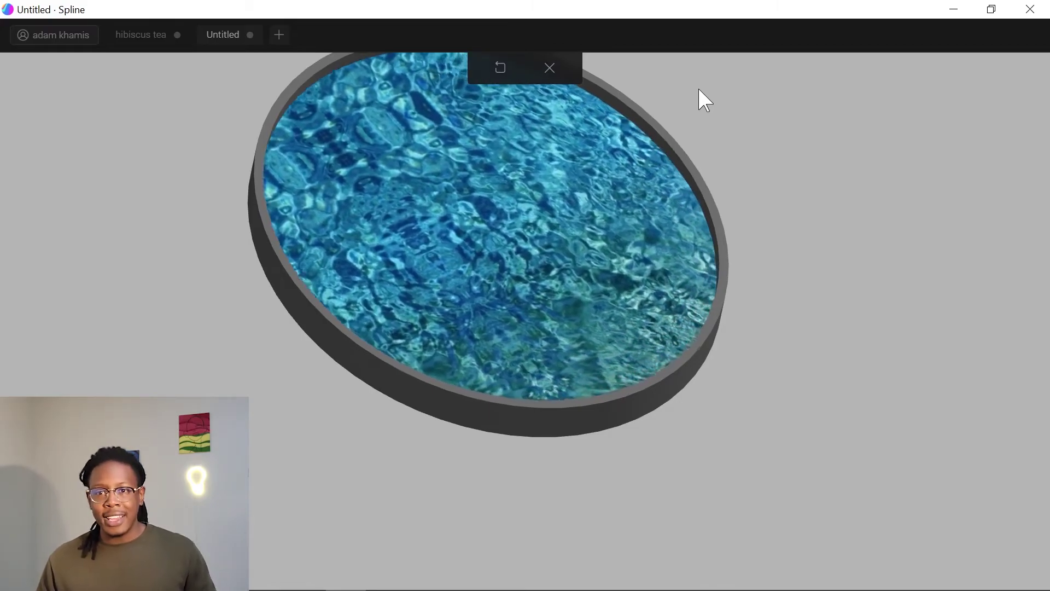
{"action": "left_click", "coordinate": [550, 68]}
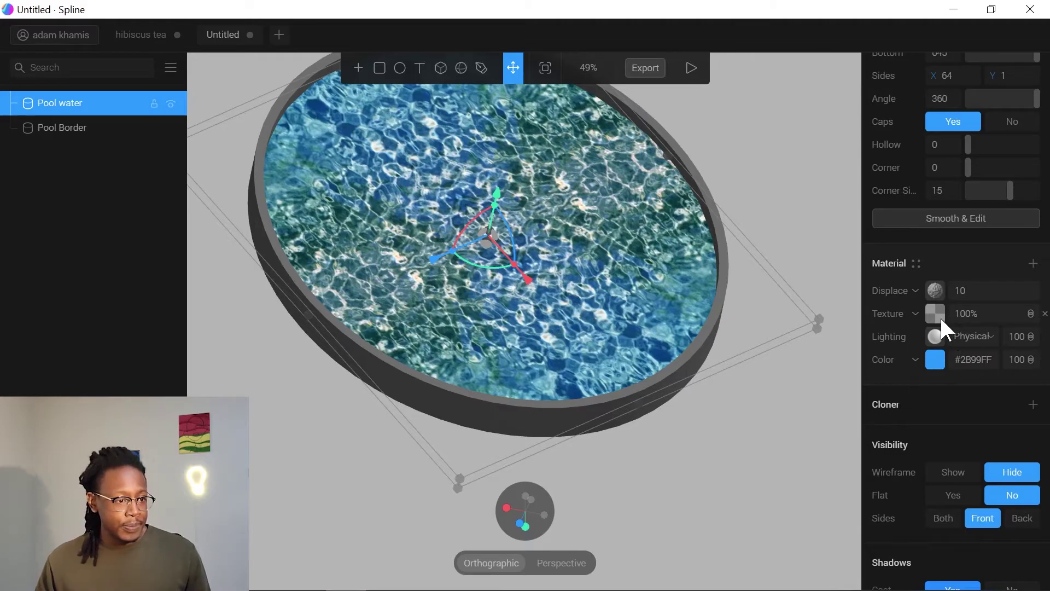
Raise the Displace layer's X offset to about 623 and its strength to 19 for the Pool water disc.
{"action": "left_click", "coordinate": [936, 289]}
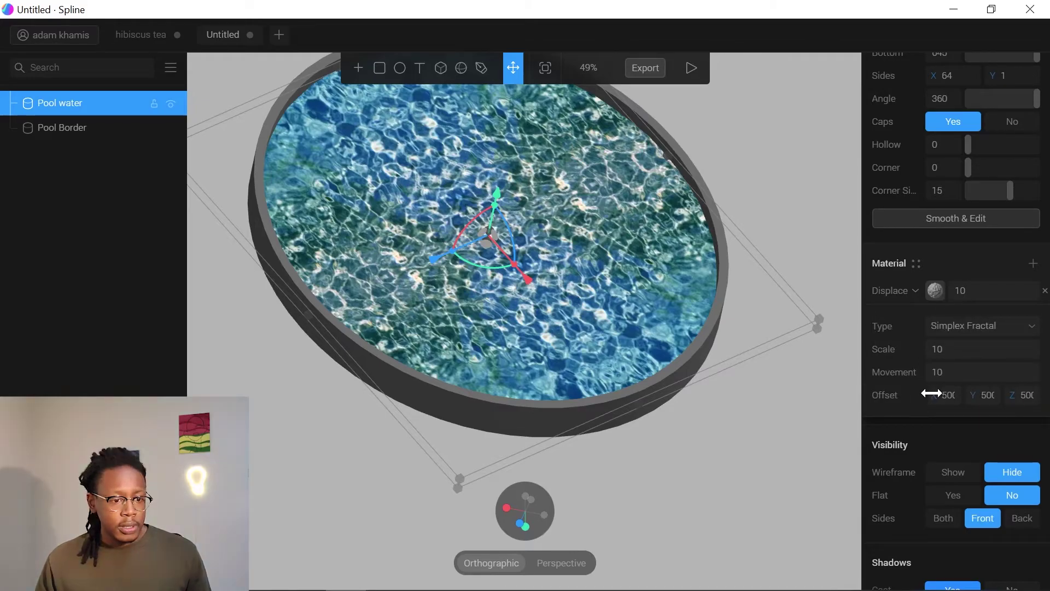
{"action": "left_click_drag", "start_coordinate": [937, 394], "coordinate": [1027, 394]}
{"action": "mouse_move", "coordinate": [930, 345]}
{"action": "left_mouse_down"}
{"action": "mouse_move", "coordinate": [972, 345]}
{"action": "mouse_move", "coordinate": [950, 345]}
{"action": "left_mouse_up"}
{"action": "key", "text": "ctrl+z"}
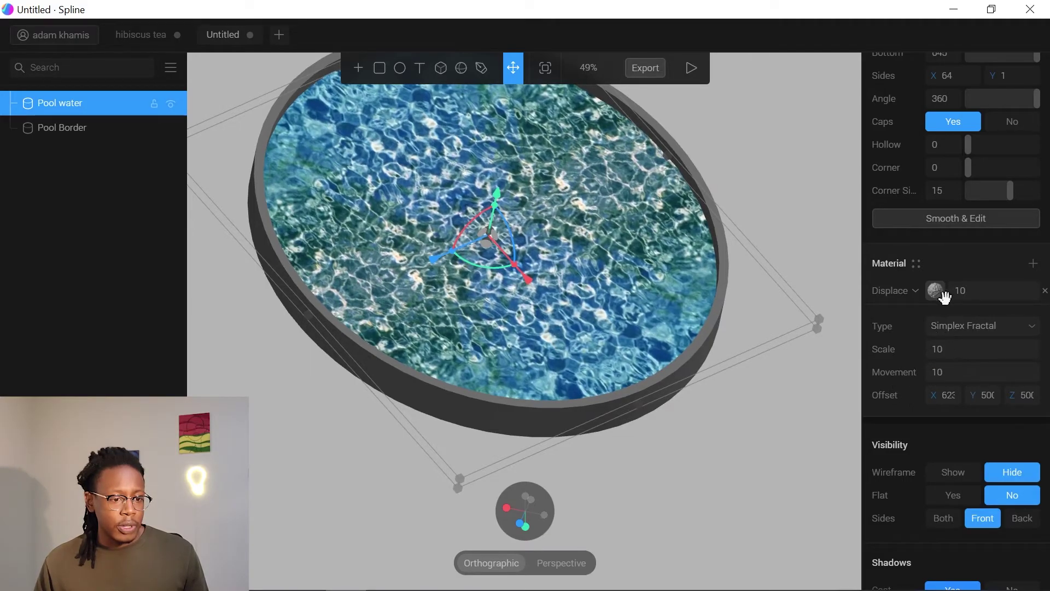
{"action": "left_click_drag", "start_coordinate": [954, 290], "coordinate": [953, 290]}
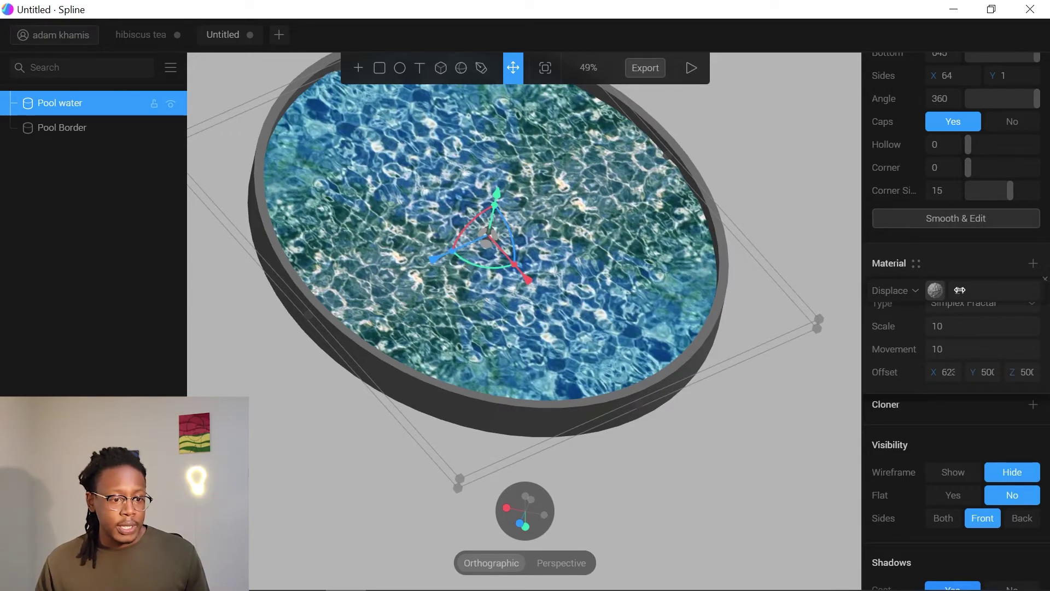
{"action": "mouse_move", "coordinate": [959, 289]}
{"action": "left_mouse_down"}
{"action": "mouse_move", "coordinate": [975, 290]}
{"action": "mouse_move", "coordinate": [958, 289]}
{"action": "left_mouse_up"}
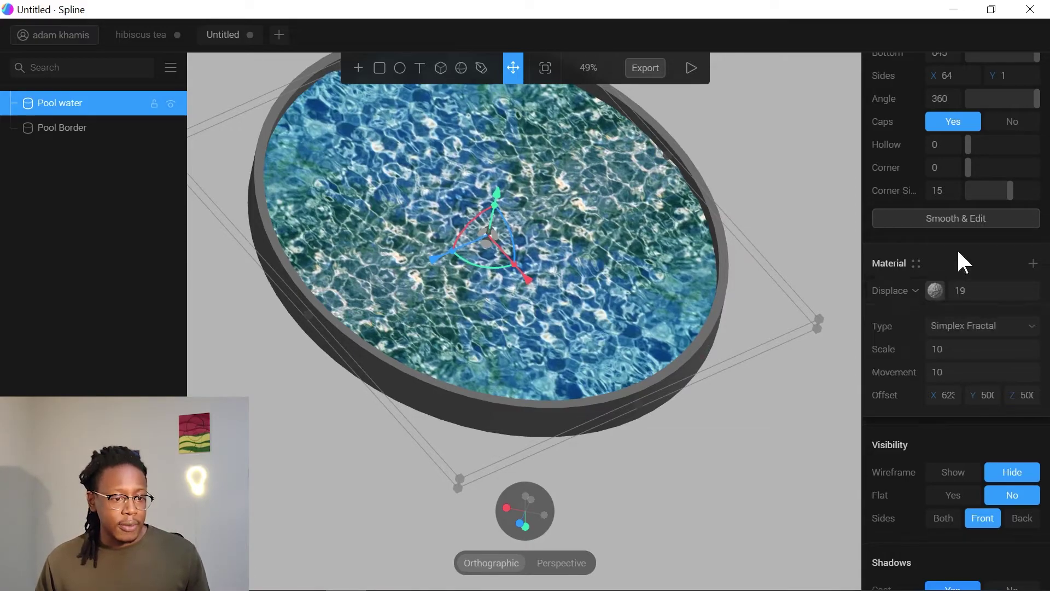
Set both the scale and the movement of the Pool water disc's Displace layer to 20.
{"action": "left_click", "coordinate": [931, 289]}
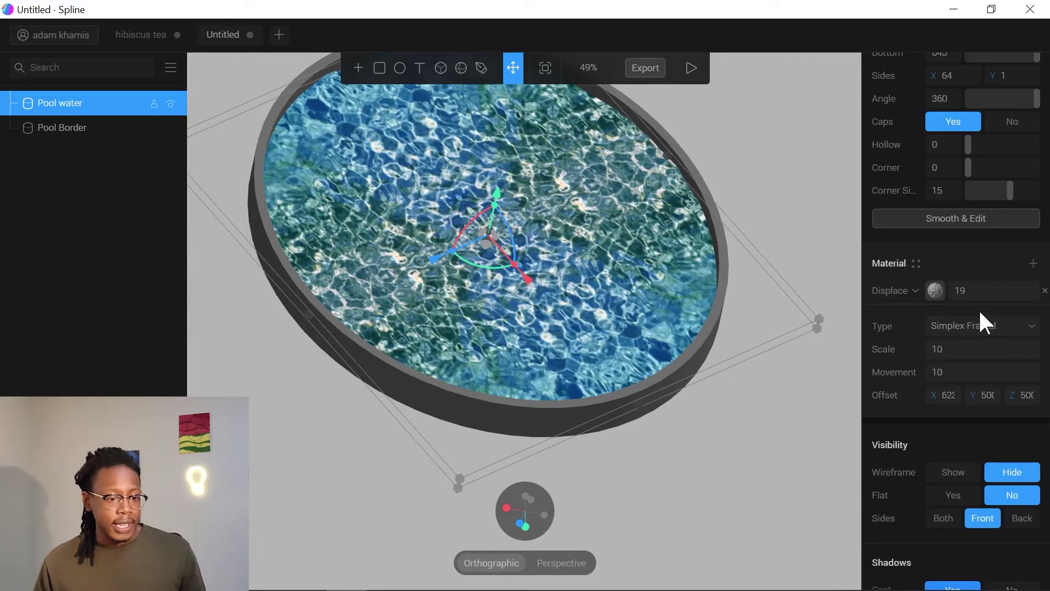
{"action": "left_click_drag", "start_coordinate": [933, 346], "coordinate": [912, 368]}
{"action": "left_click", "coordinate": [936, 349]}
{"action": "type", "text": "2"}
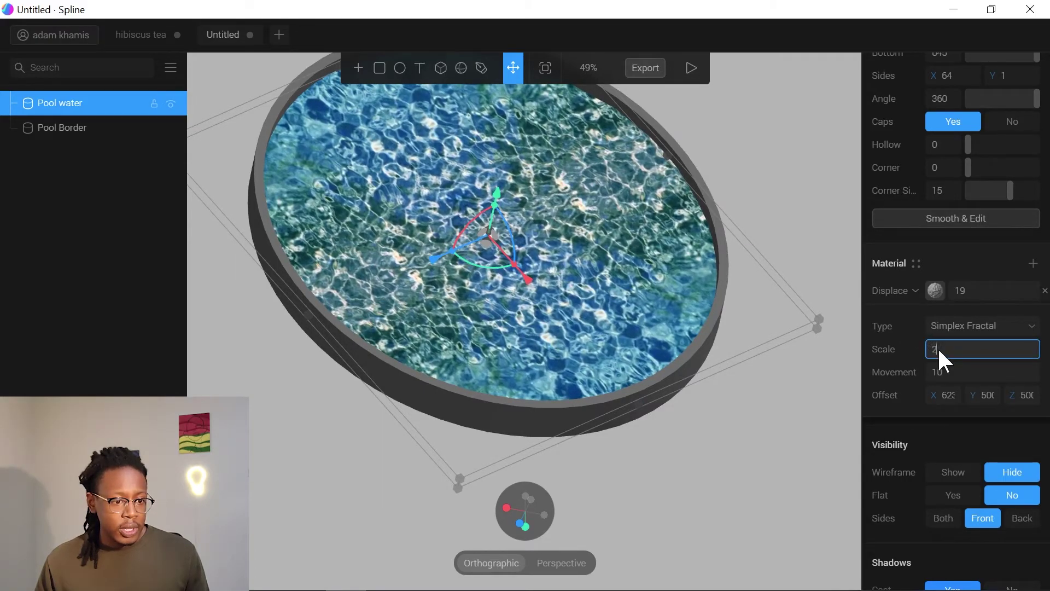
{"action": "type", "text": "0"}
{"action": "key", "text": "Return"}
{"action": "left_click", "coordinate": [936, 372]}
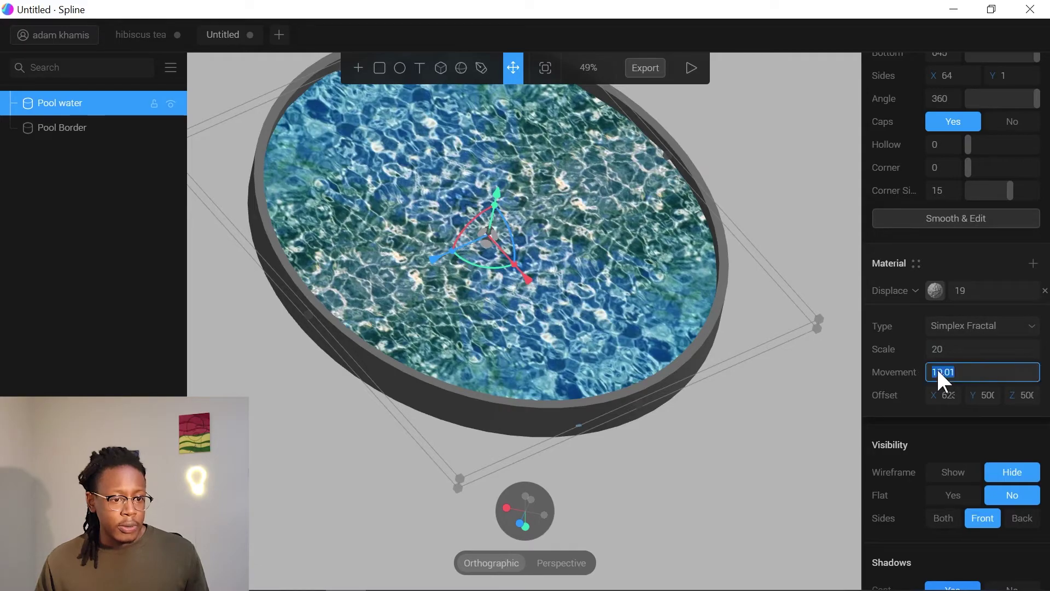
{"action": "type", "text": "20"}
{"action": "key", "text": "Return"}
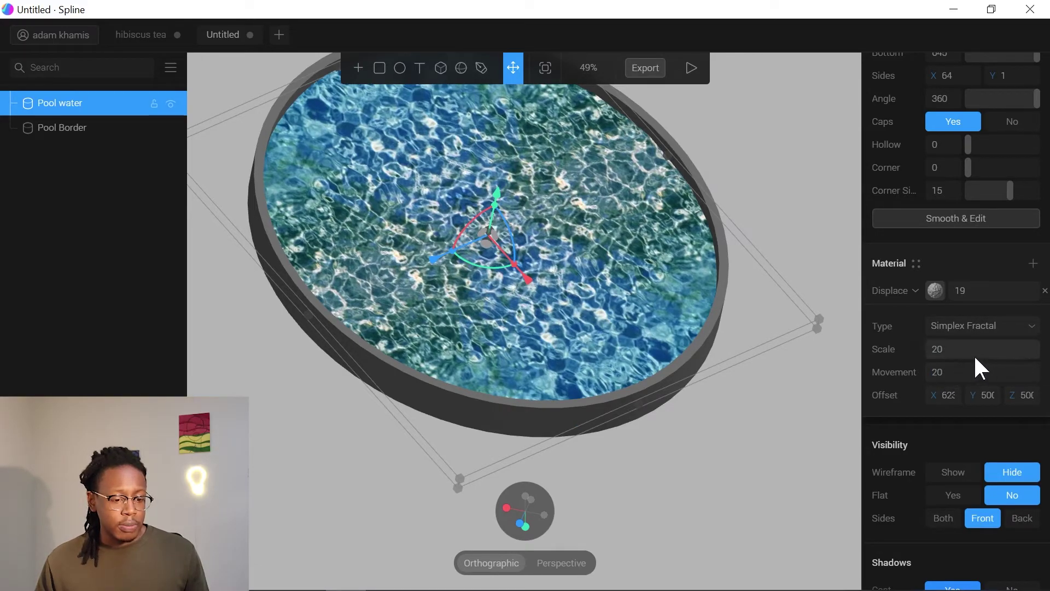
Play the scene to check the stronger water displacement, and return to the Pool water disc's material layers.
{"action": "left_click", "coordinate": [698, 66]}
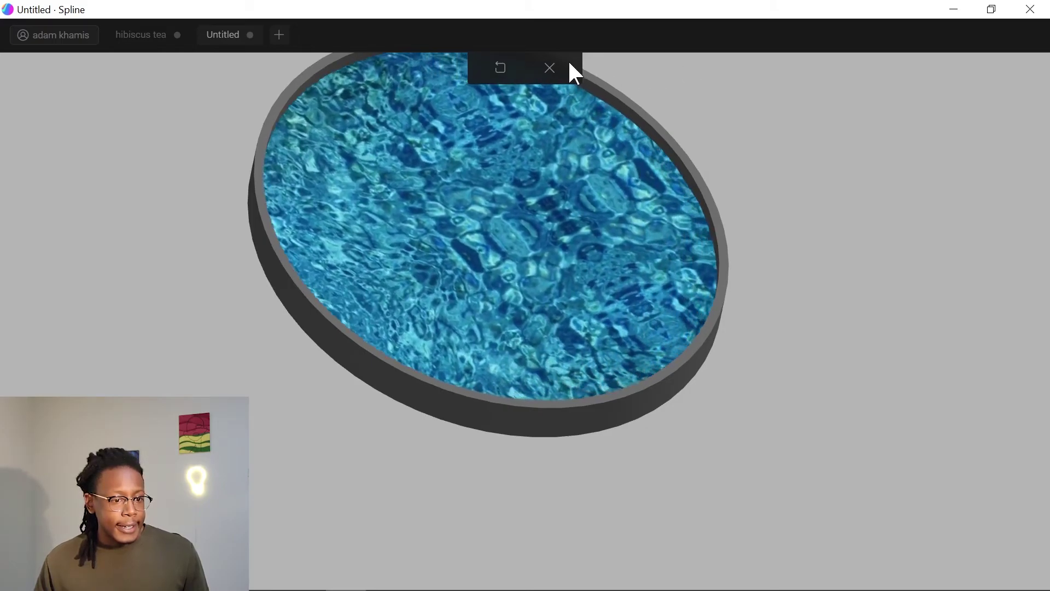
{"action": "left_click", "coordinate": [549, 67]}
{"action": "scroll", "coordinate": [961, 404], "scroll_direction": "down", "scroll_amount": 3}
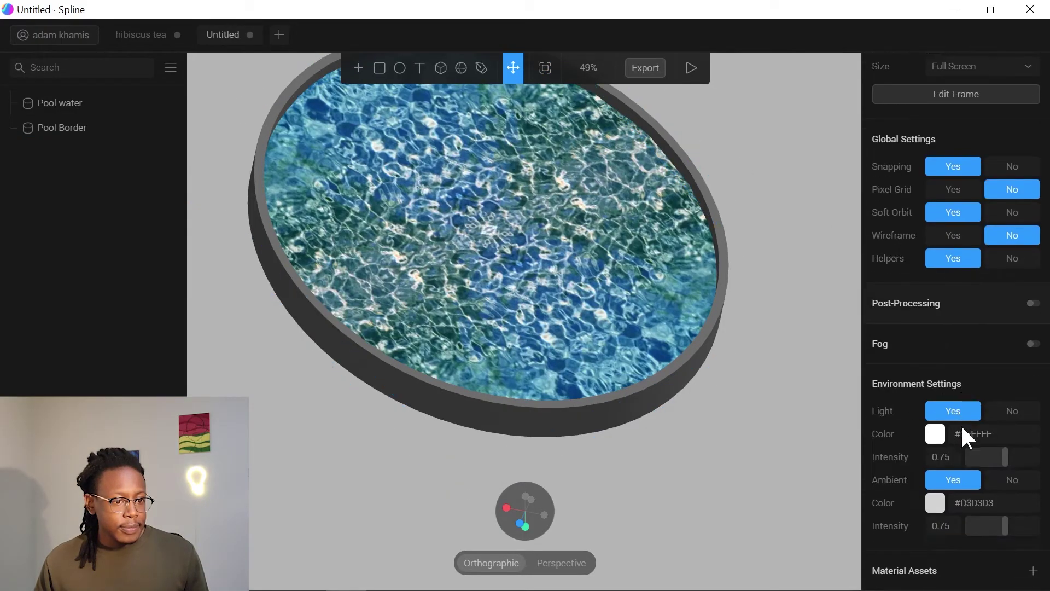
{"action": "left_click", "coordinate": [850, 270]}
{"action": "scroll", "coordinate": [898, 316], "scroll_direction": "down", "scroll_amount": 10}
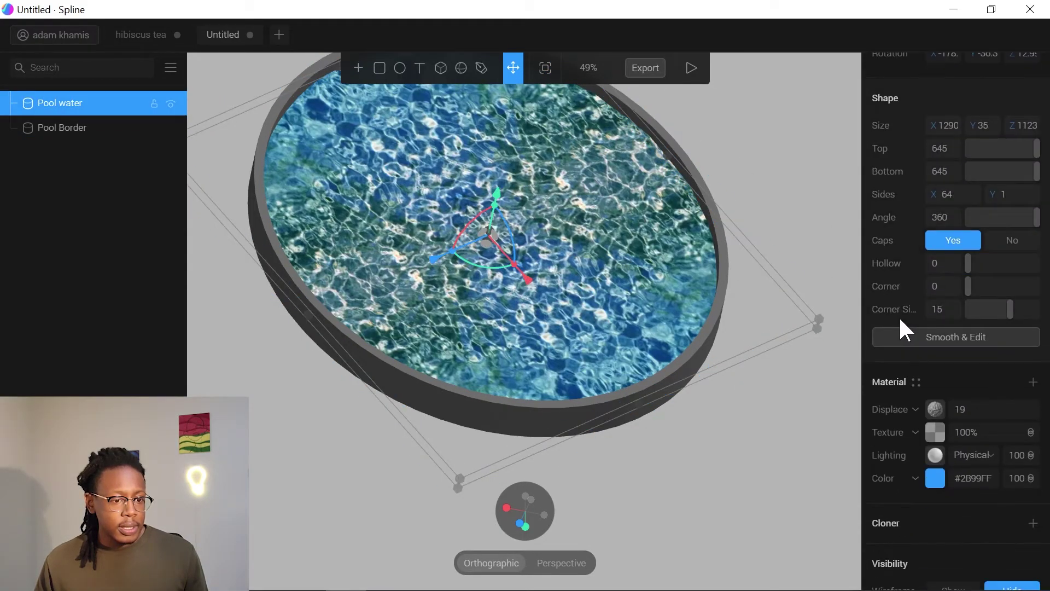
Set the offset of the Pool water disc's Texture layer to X 3 and Y 0.
{"action": "scroll", "coordinate": [910, 300], "scroll_direction": "down", "scroll_amount": 3}
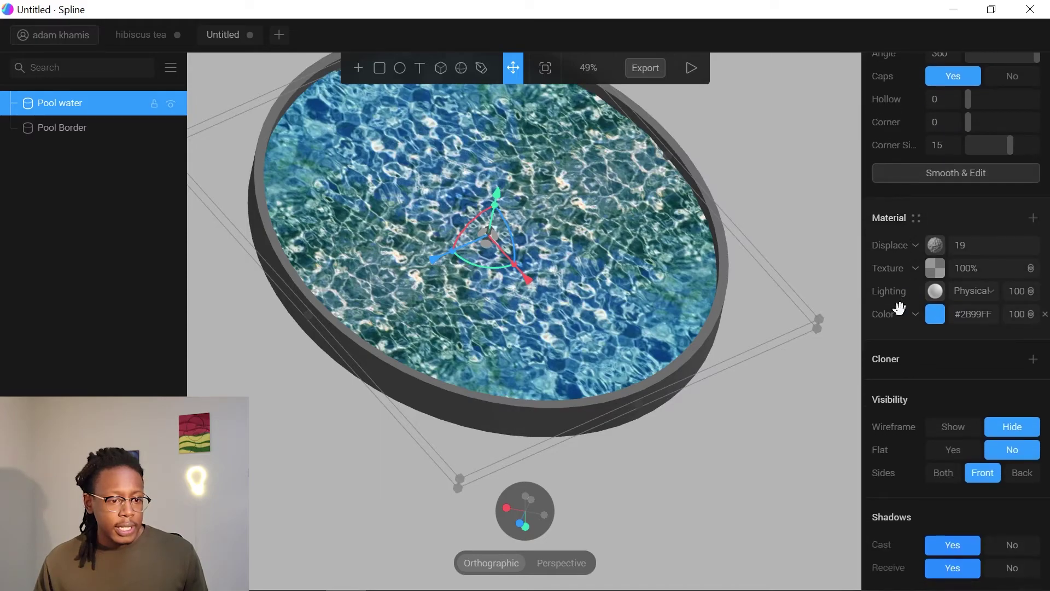
{"action": "left_click", "coordinate": [935, 268]}
{"action": "type", "text": "0"}
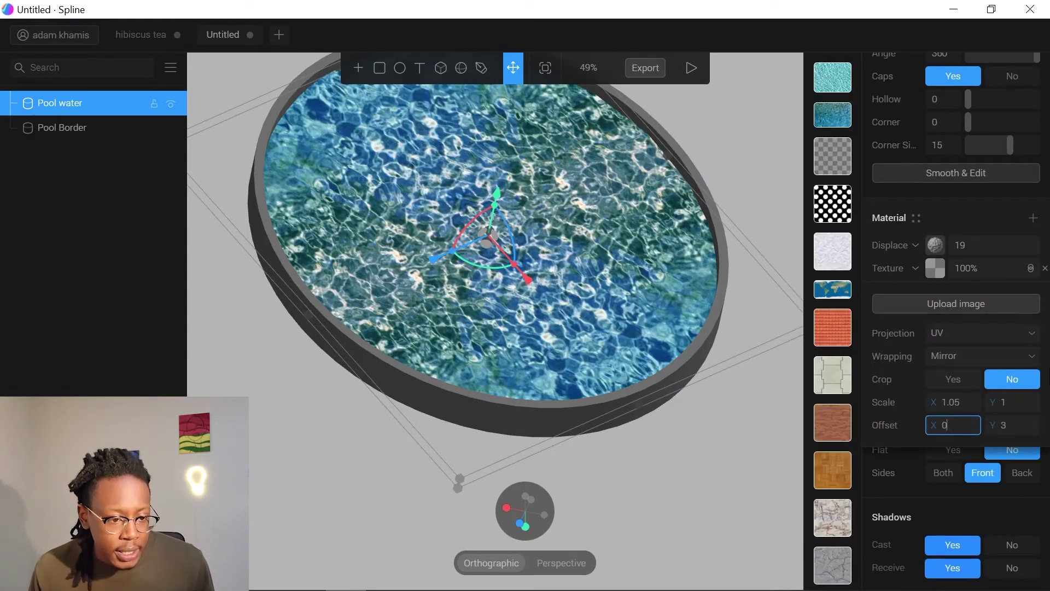
{"action": "left_click", "coordinate": [1009, 425]}
{"action": "type", "text": "0"}
{"action": "key", "text": "Return"}
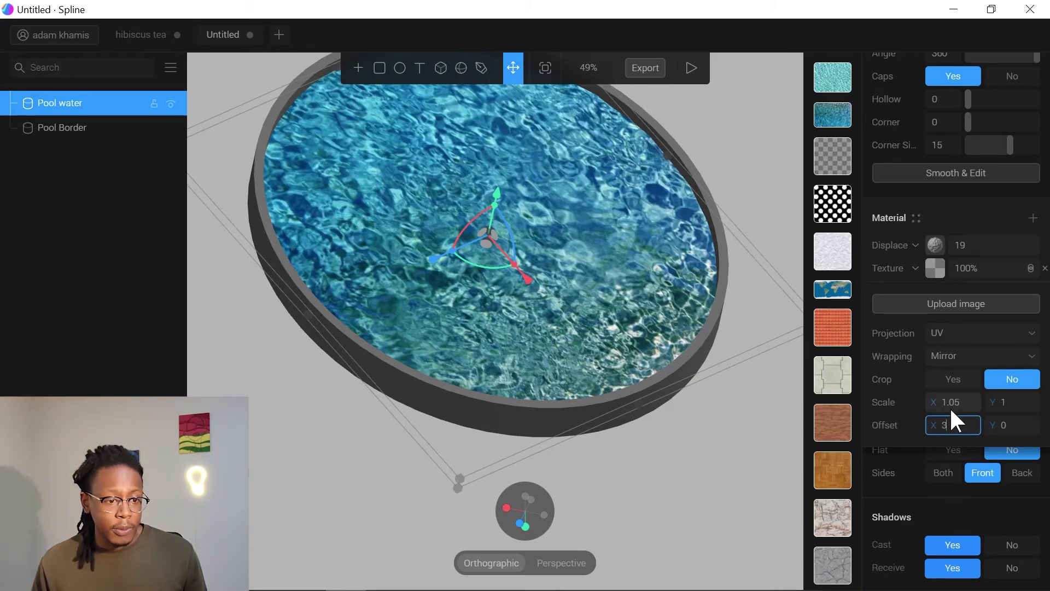
{"action": "key", "text": "Return"}
Play the scene and orbit around the pool to check the moving water texture, and leave the preview.
{"action": "left_click", "coordinate": [690, 68]}
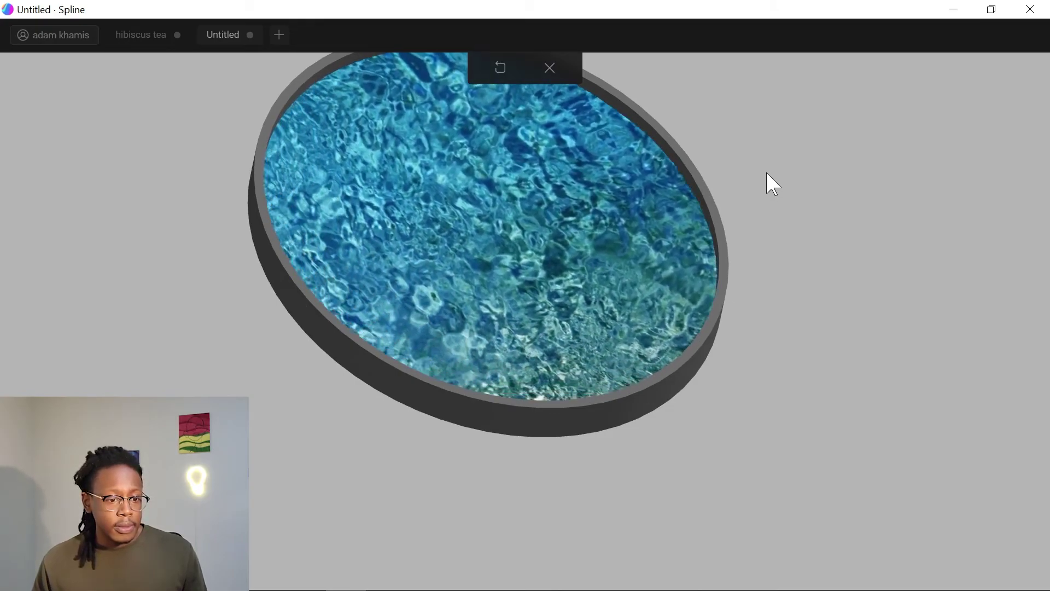
{"action": "left_click_drag", "start_coordinate": [785, 246], "coordinate": [732, 217]}
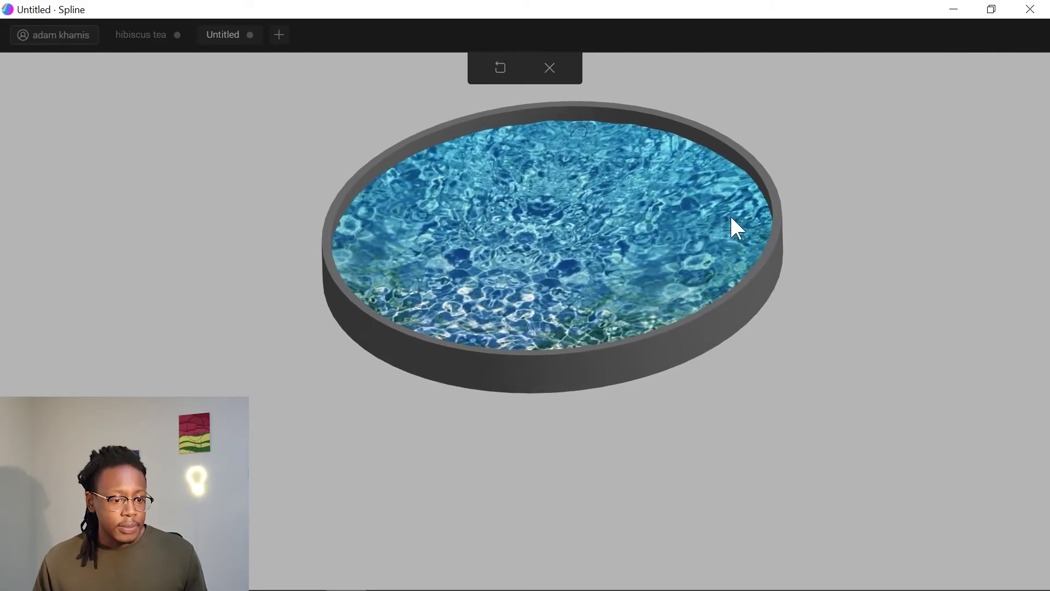
{"action": "left_click", "coordinate": [550, 68]}
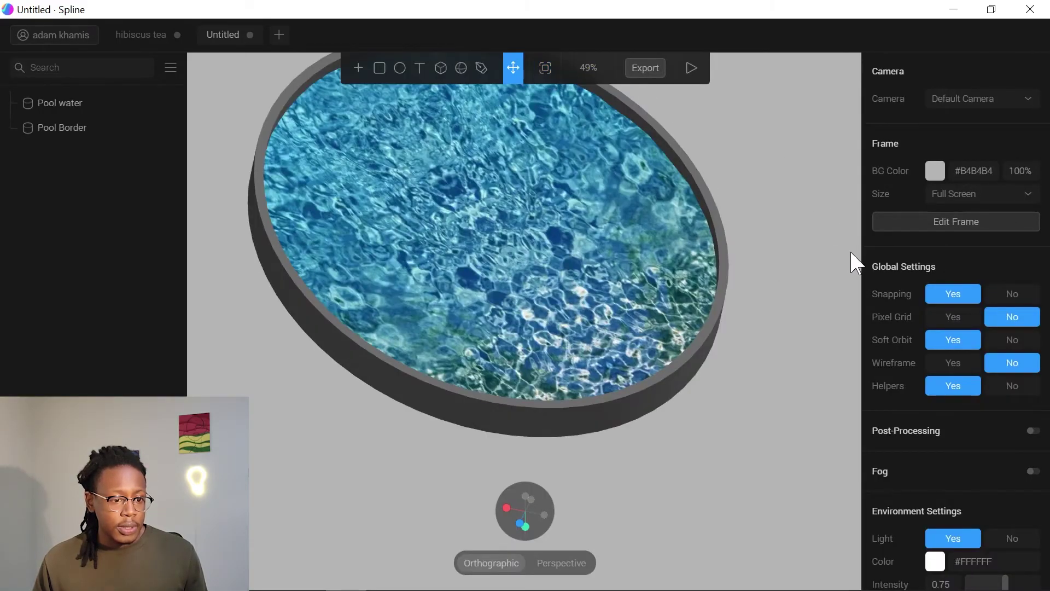
Turn off Rewind in the Pool water disc's Start event, and play the scene to check the animation.
{"action": "left_click", "coordinate": [615, 231]}
{"action": "left_click", "coordinate": [614, 231]}
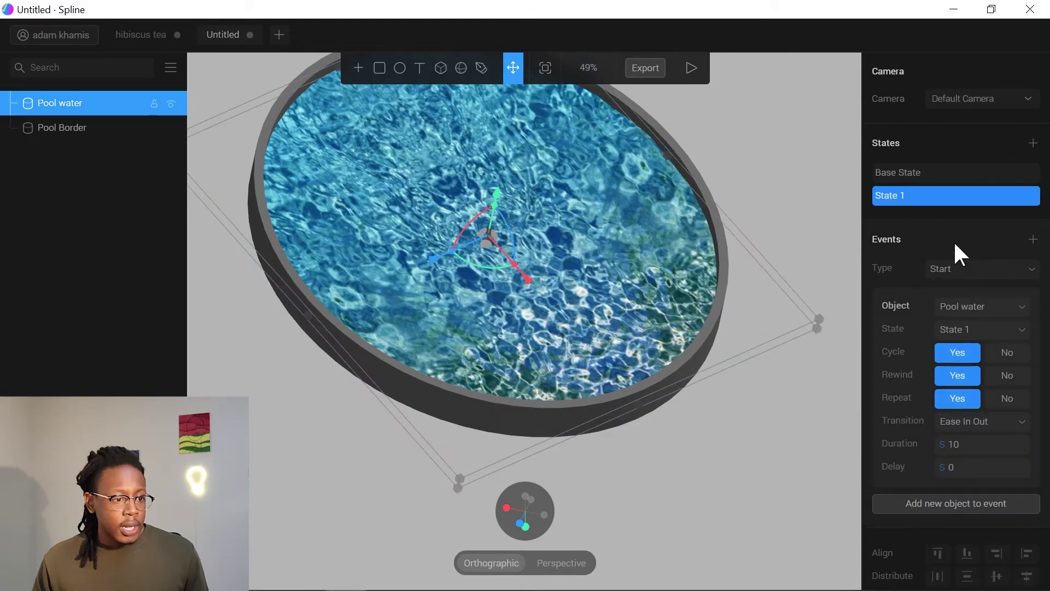
{"action": "scroll", "coordinate": [956, 241], "scroll_direction": "down", "scroll_amount": 5}
{"action": "scroll", "coordinate": [957, 246], "scroll_direction": "up", "scroll_amount": 3}
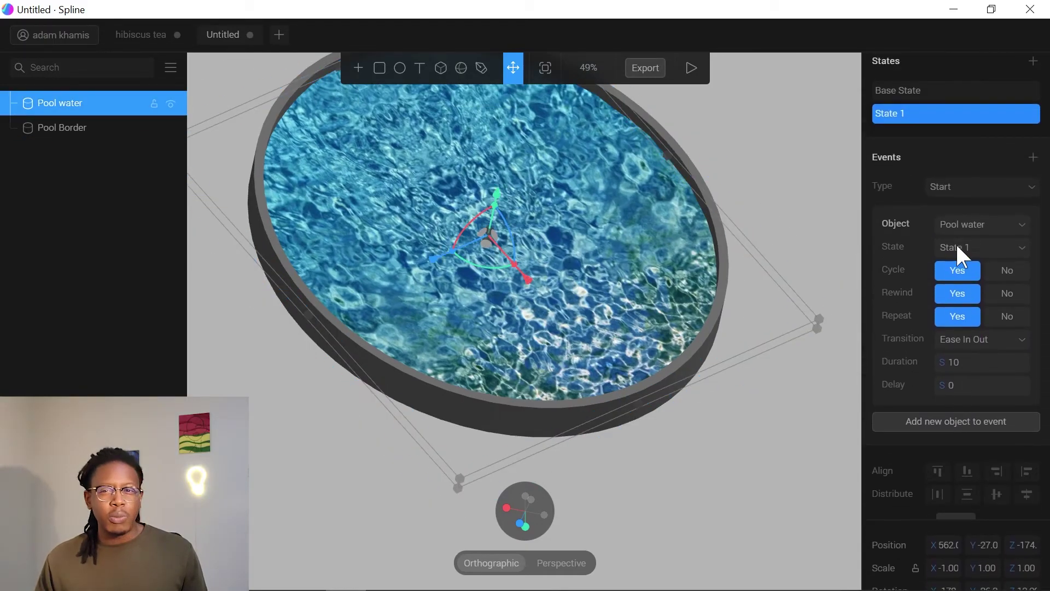
{"action": "left_click", "coordinate": [996, 291]}
{"action": "left_click", "coordinate": [689, 67]}
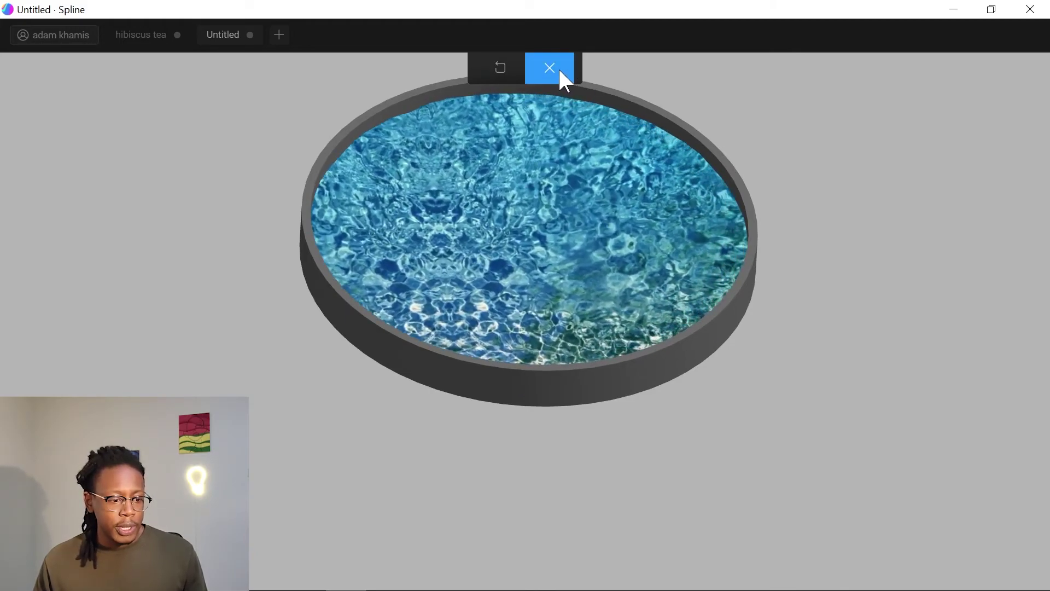
{"action": "left_click", "coordinate": [558, 68]}
Set Cycle to No and Repeat to Yes in the Pool water disc's Start event, and preview the motion.
{"action": "left_click", "coordinate": [695, 239]}
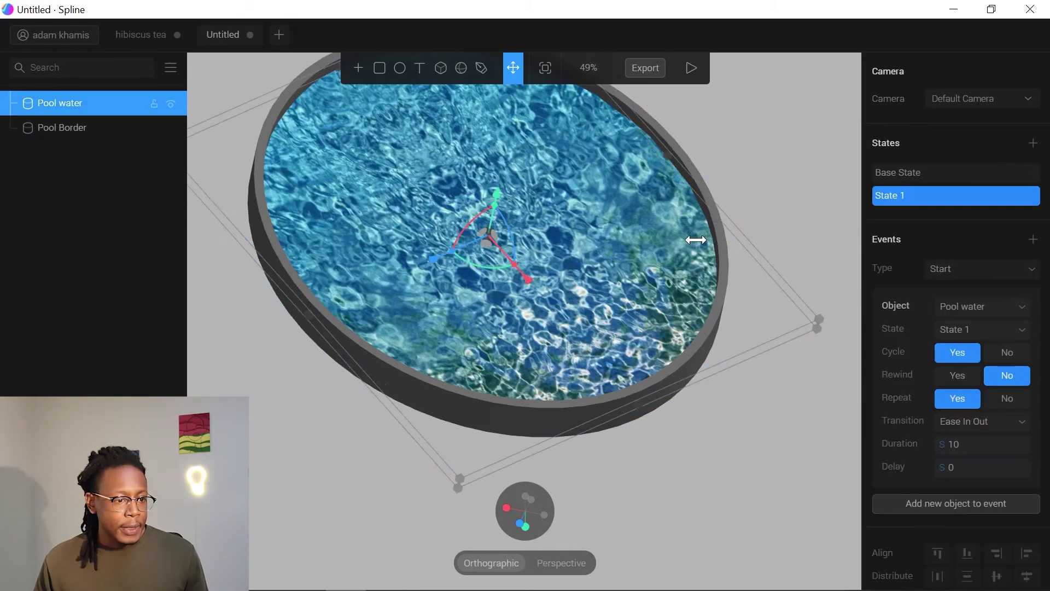
{"action": "left_click", "coordinate": [995, 399]}
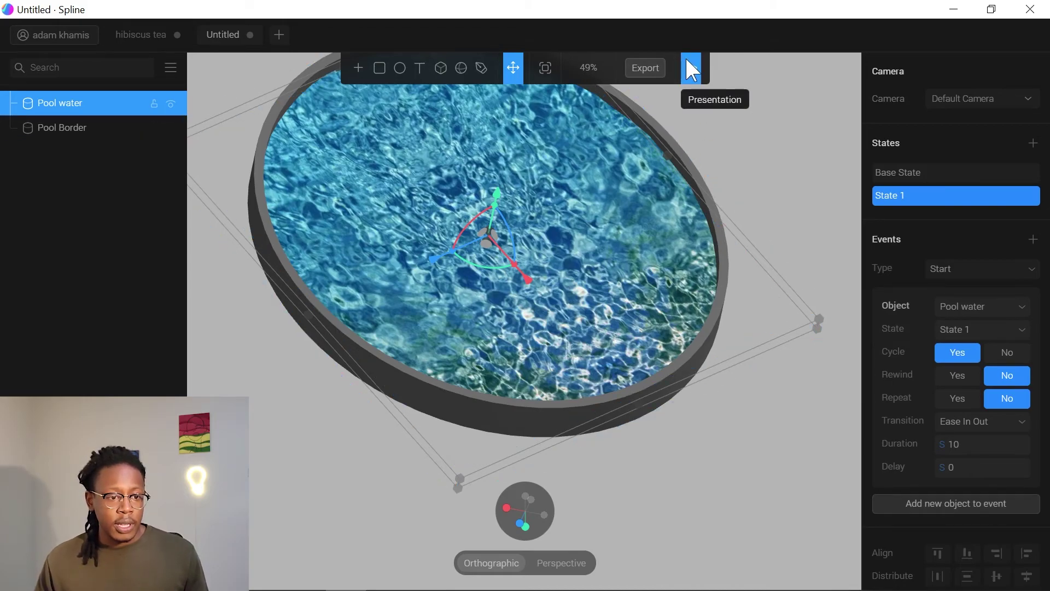
{"action": "left_click", "coordinate": [1007, 350]}
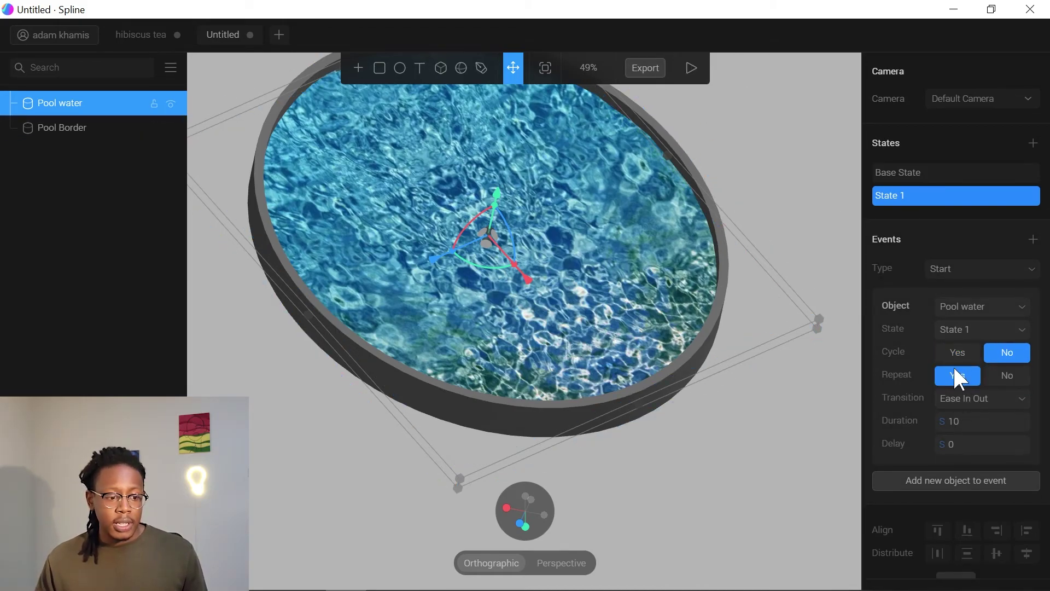
{"action": "left_click", "coordinate": [691, 67]}
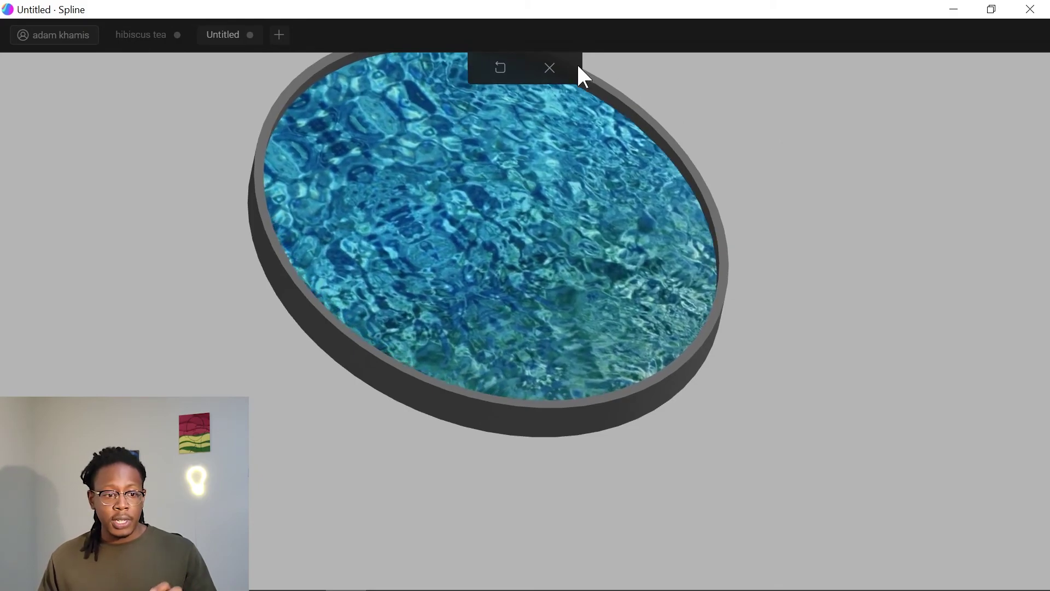
{"action": "left_click", "coordinate": [551, 67]}
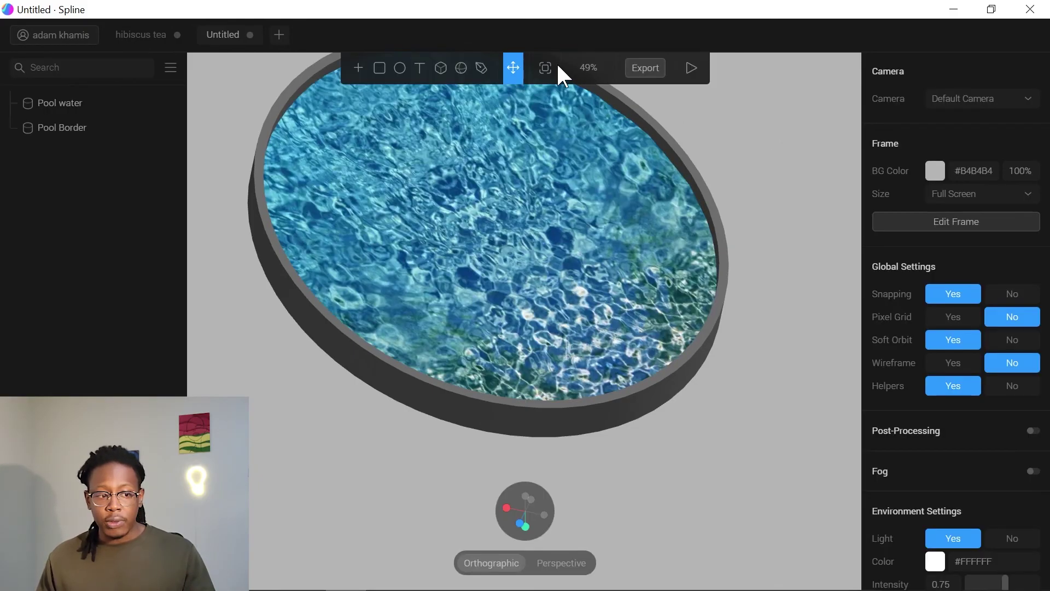
Add a new state and a Mouse Down event to the Pool Border, with Cycle and Repeat both turned on.
{"action": "left_click", "coordinate": [700, 202]}
{"action": "scroll", "coordinate": [962, 409], "scroll_direction": "down", "scroll_amount": 4}
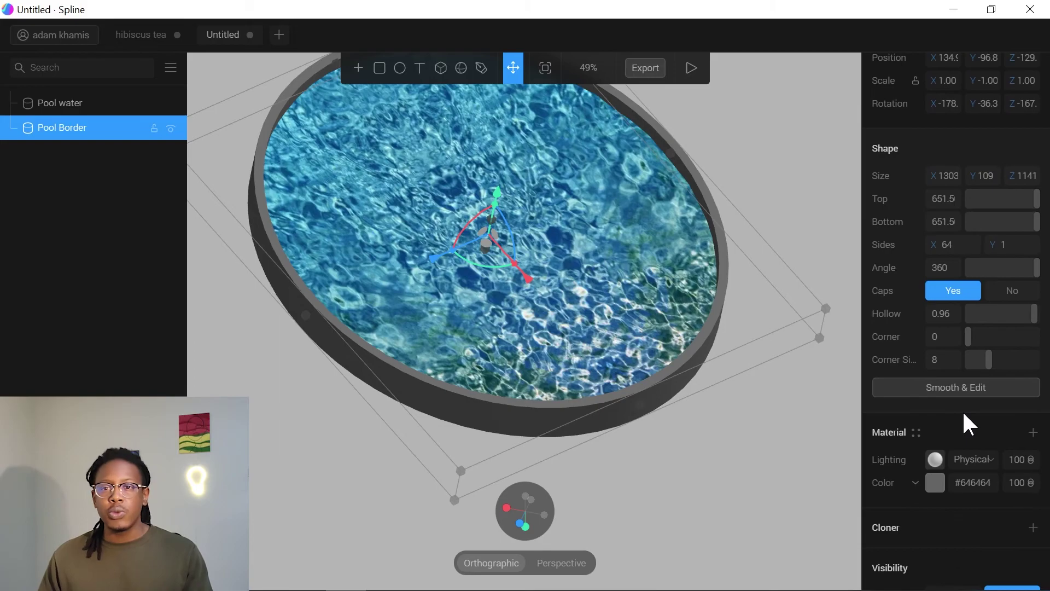
{"action": "scroll", "coordinate": [962, 404], "scroll_direction": "up", "scroll_amount": 4}
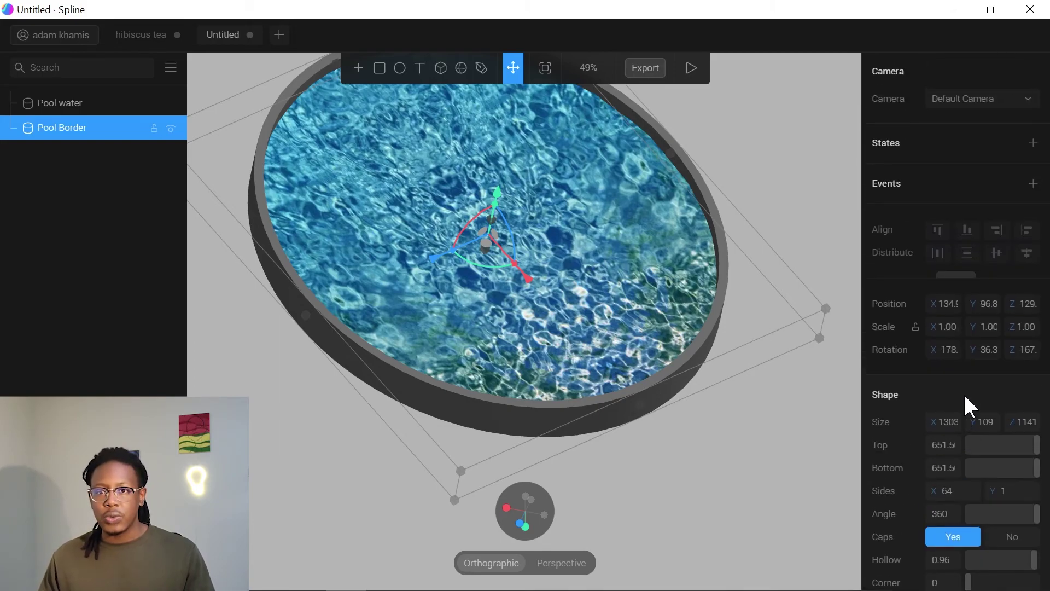
{"action": "left_click", "coordinate": [1033, 143]}
{"action": "left_click", "coordinate": [1033, 239]}
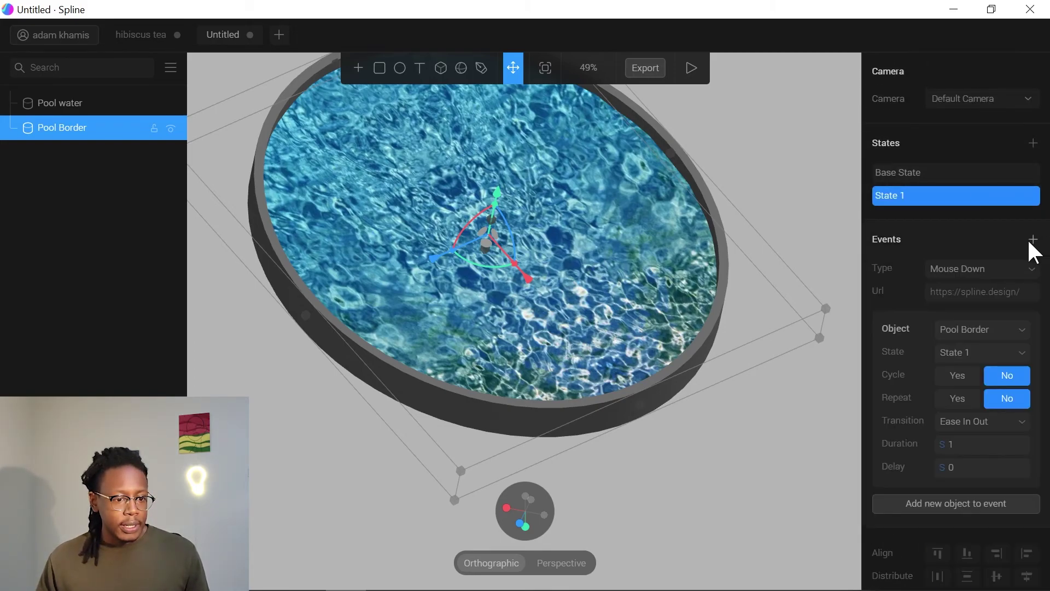
{"action": "left_click", "coordinate": [958, 375]}
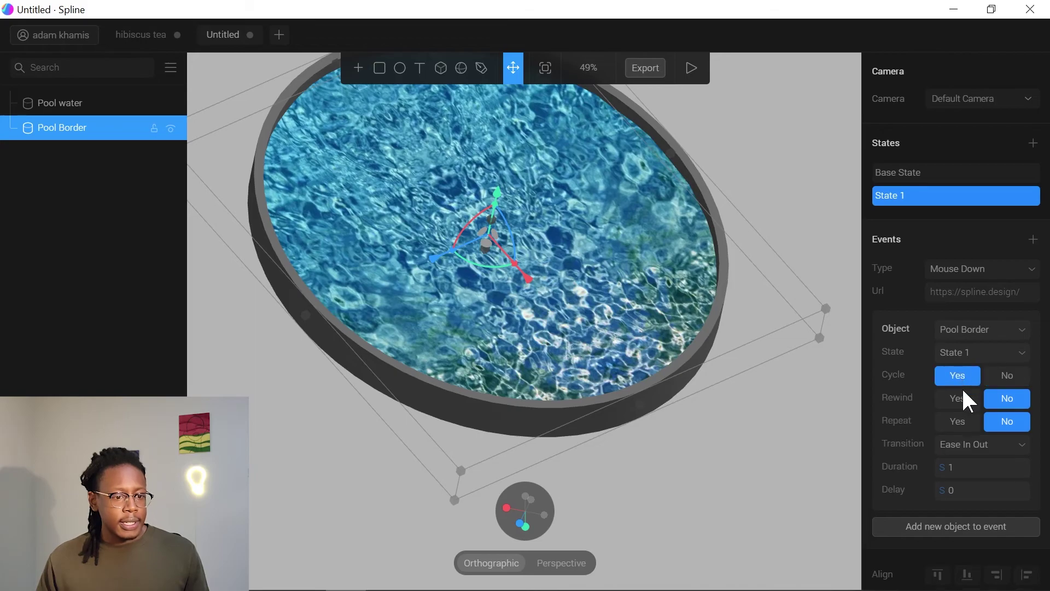
{"action": "left_click", "coordinate": [958, 422]}
Play the scene and orbit around the pool to check the border and water together.
{"action": "left_click", "coordinate": [691, 67]}
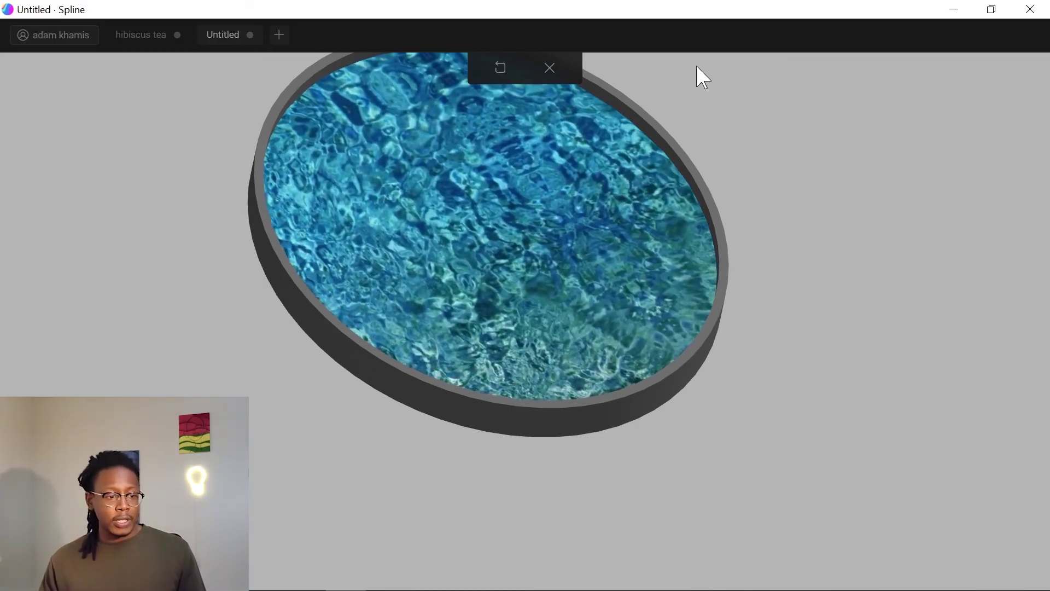
{"action": "left_click_drag", "start_coordinate": [773, 165], "coordinate": [739, 150]}
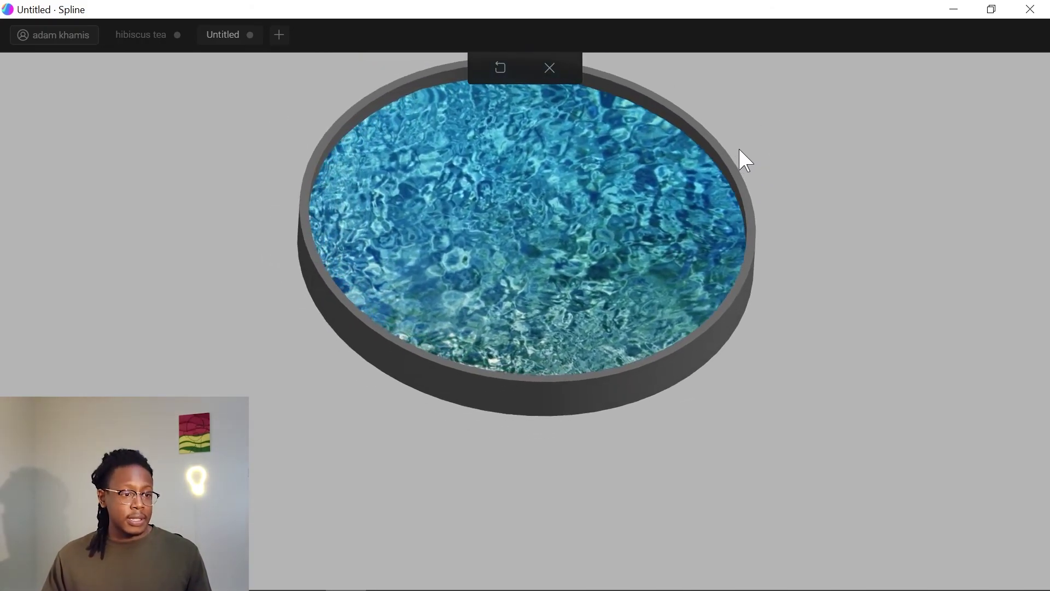